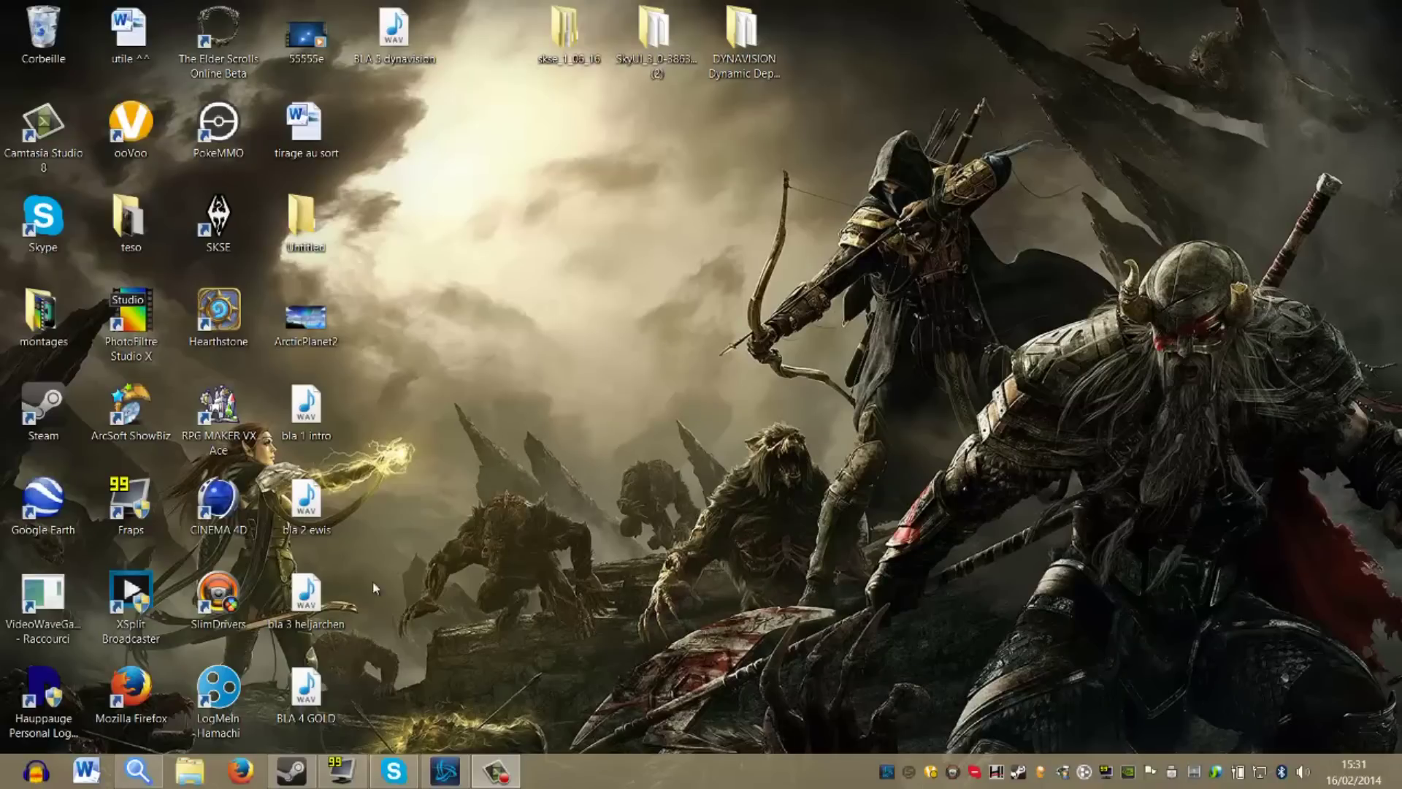
Step: In File Explorer, open the Skyrim game folder at C:\Program Files (x86)\Steam\SteamApps\common\Skyrim, and minimize its window
left_click(189, 770)
left_click(580, 581)
double_click(738, 526)
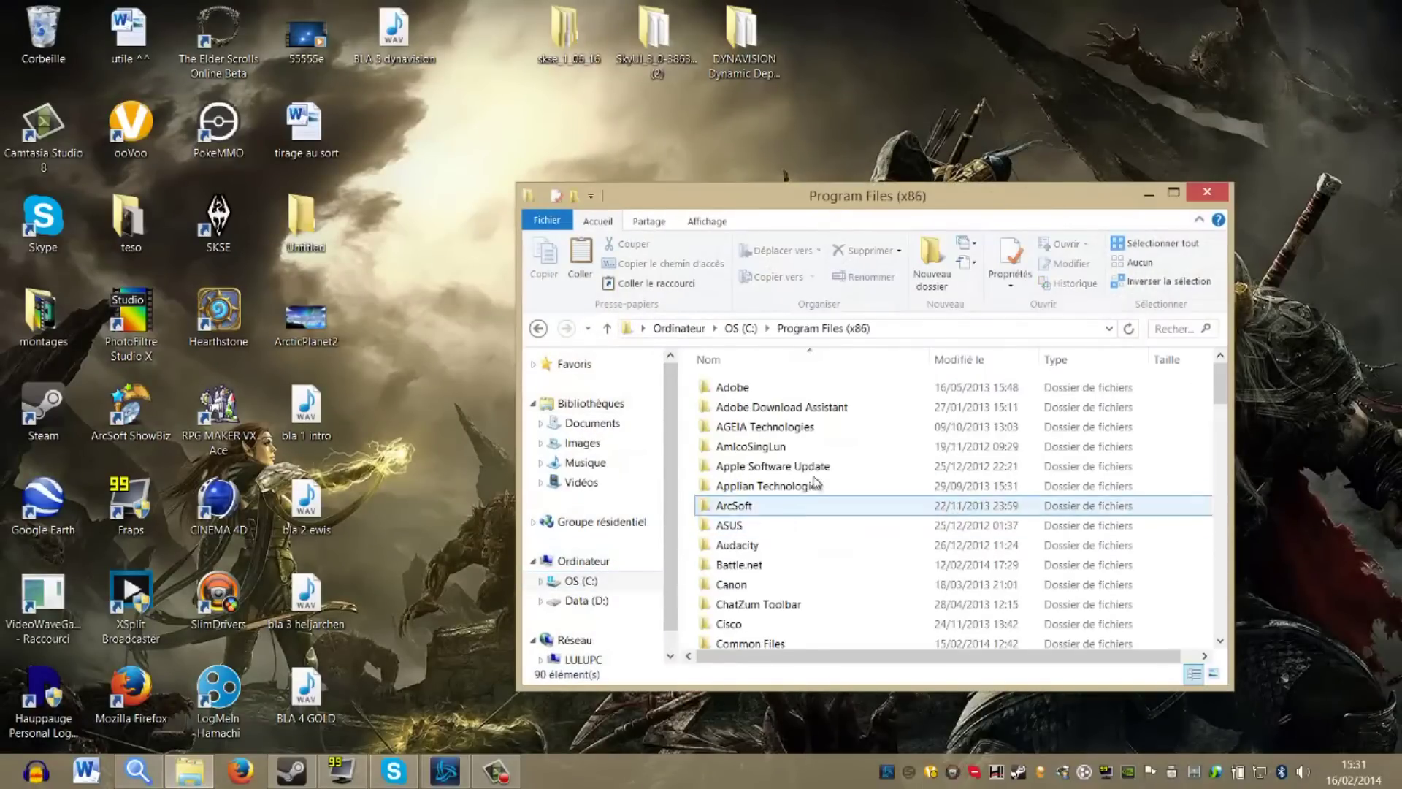
scroll(816, 482, "down", 20)
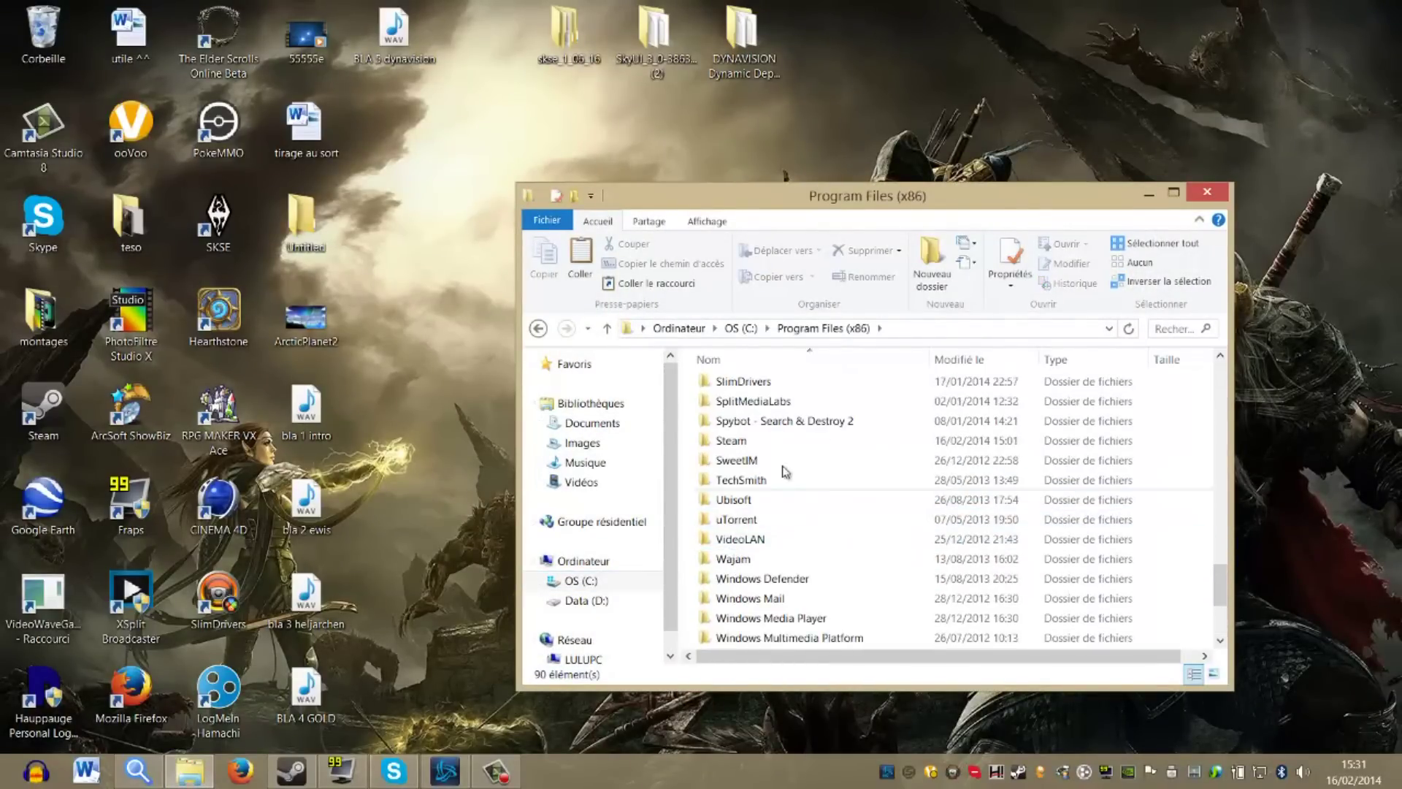
double_click(776, 441)
scroll(780, 439, "down", 5)
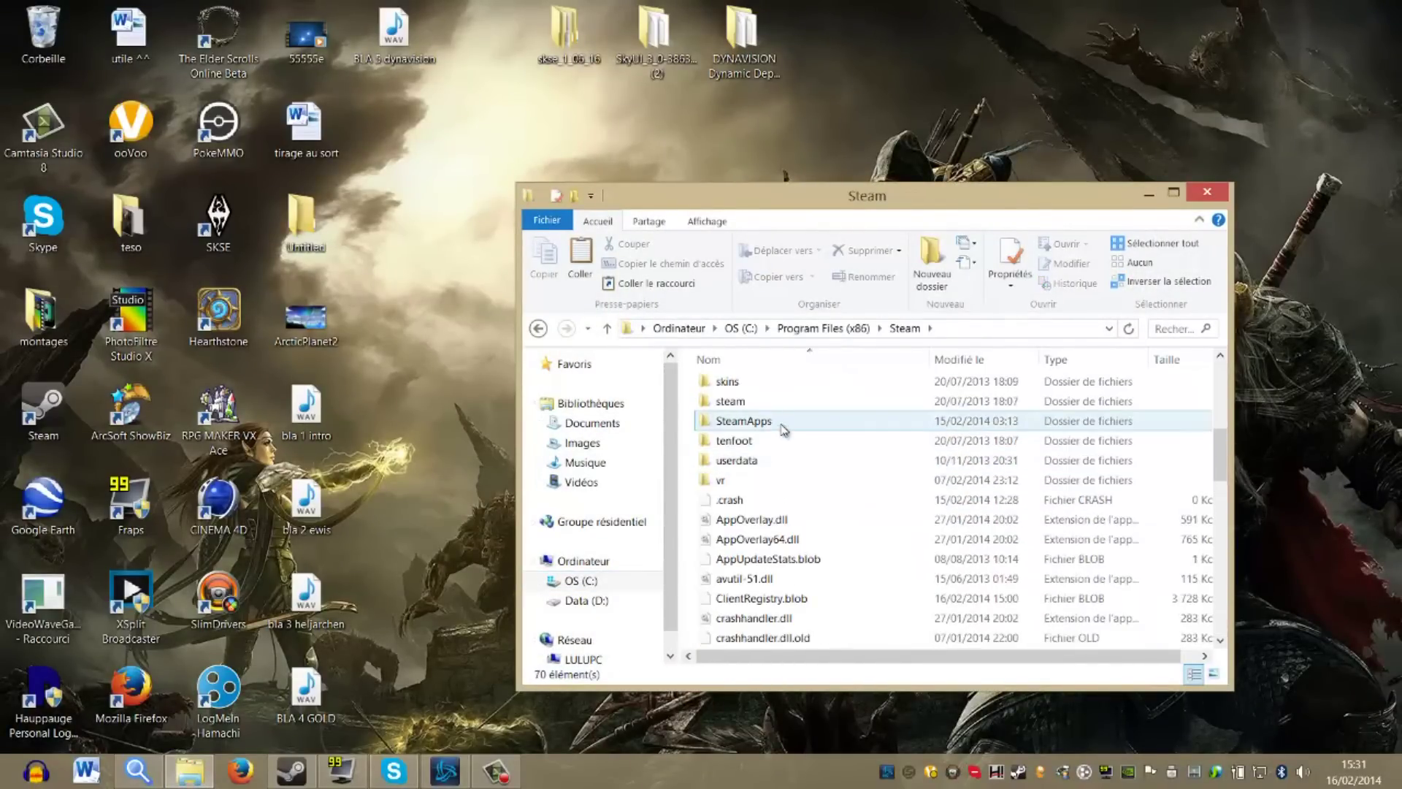
double_click(783, 429)
double_click(788, 385)
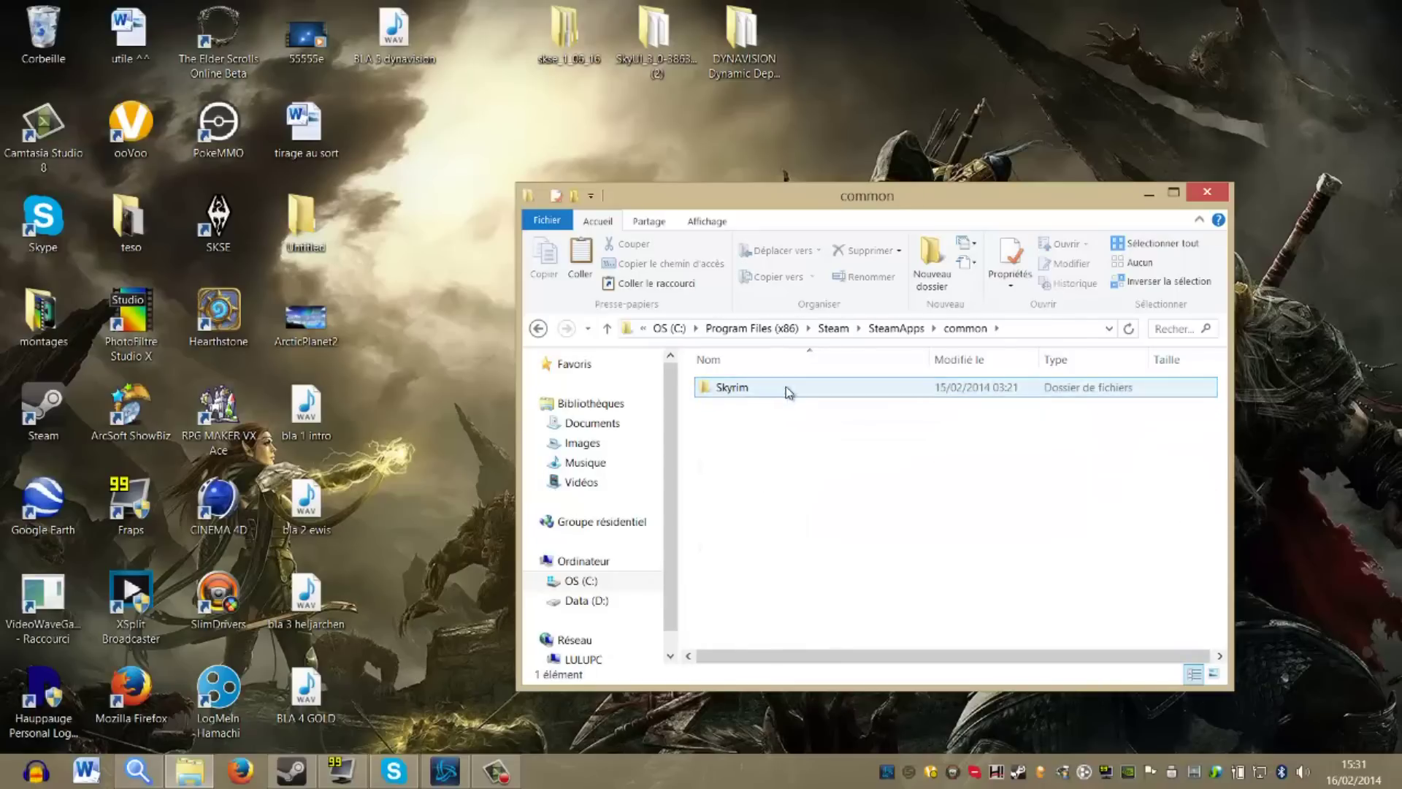
double_click(787, 389)
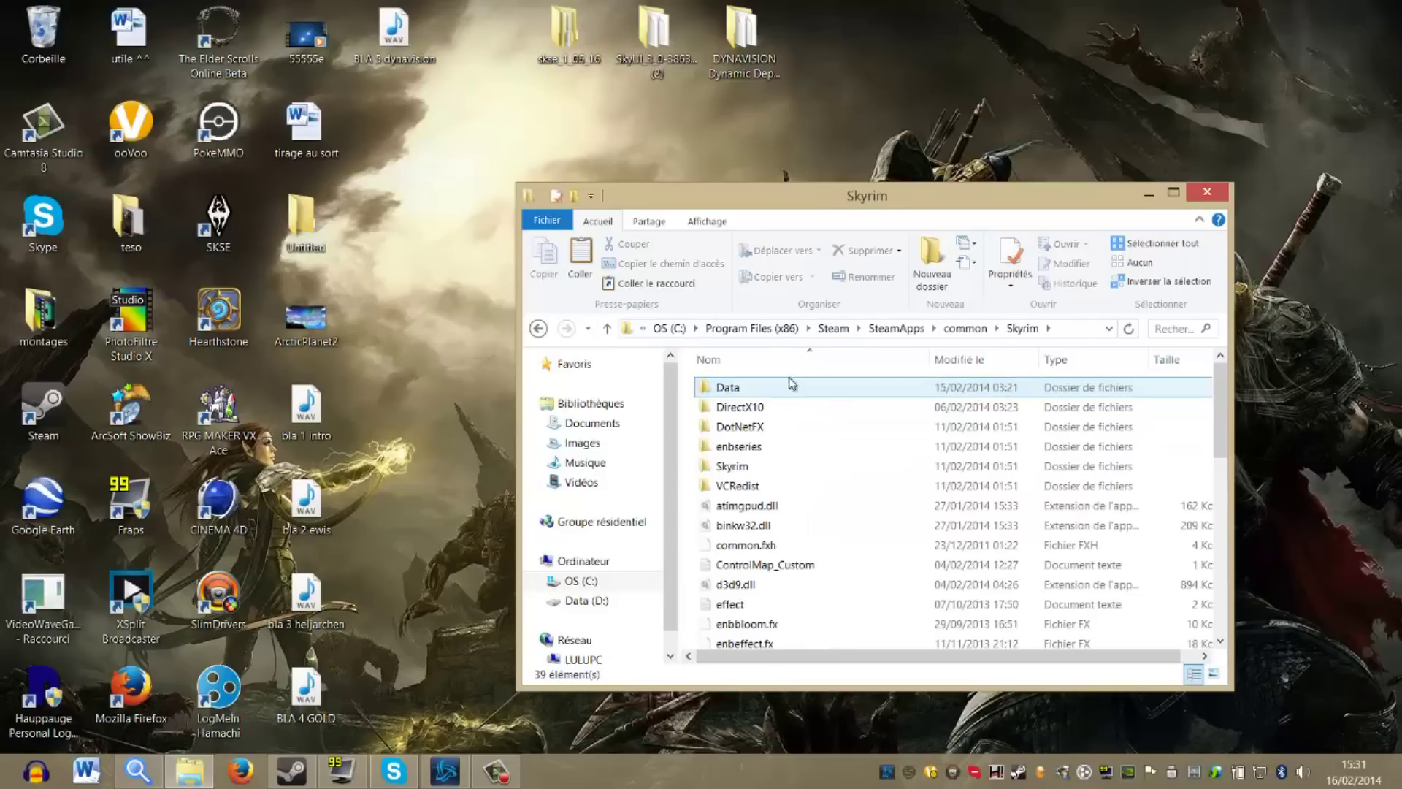
left_click(1151, 191)
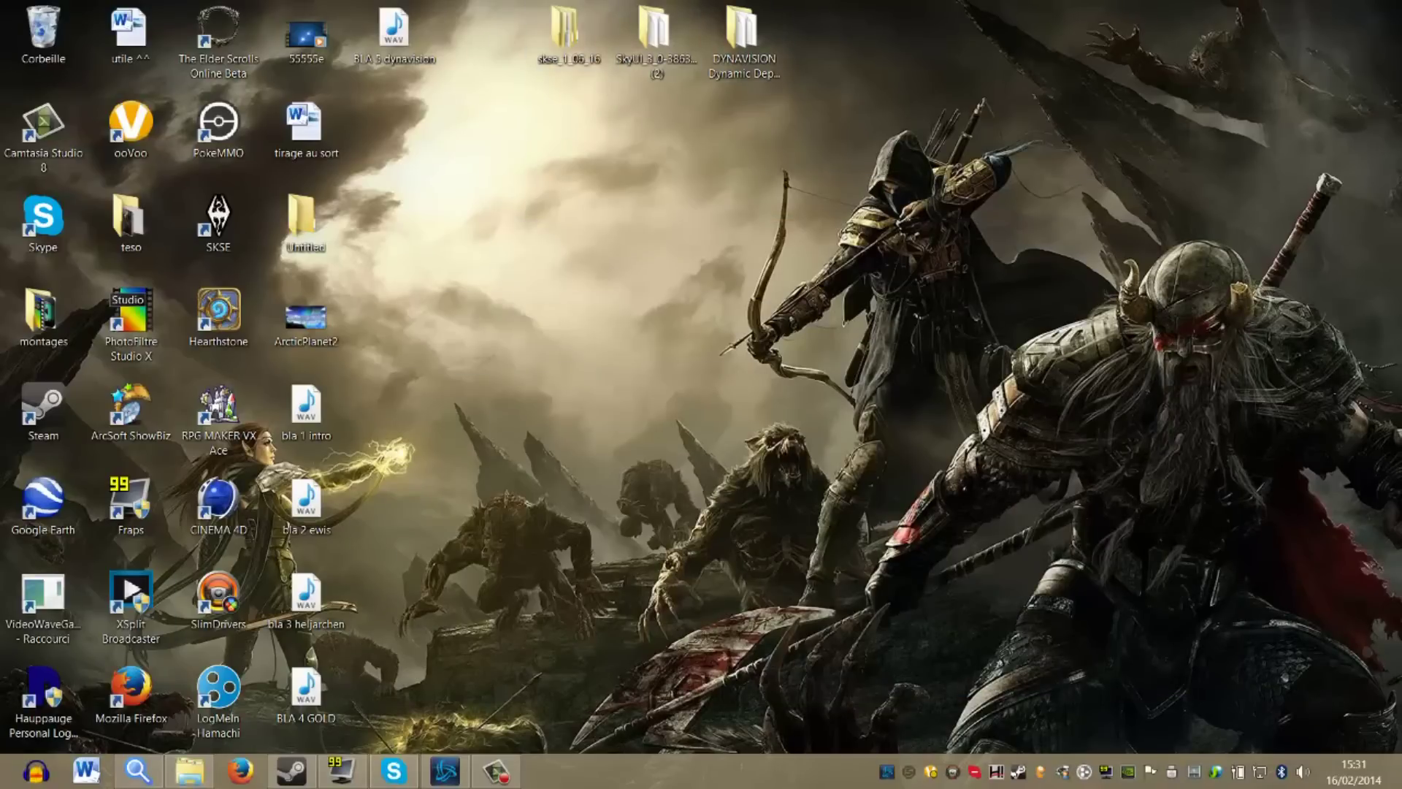
Step: Switch to the web browser and look over the SKSE download page and SkyUI's file list on Nexus Mods
left_click(138, 770)
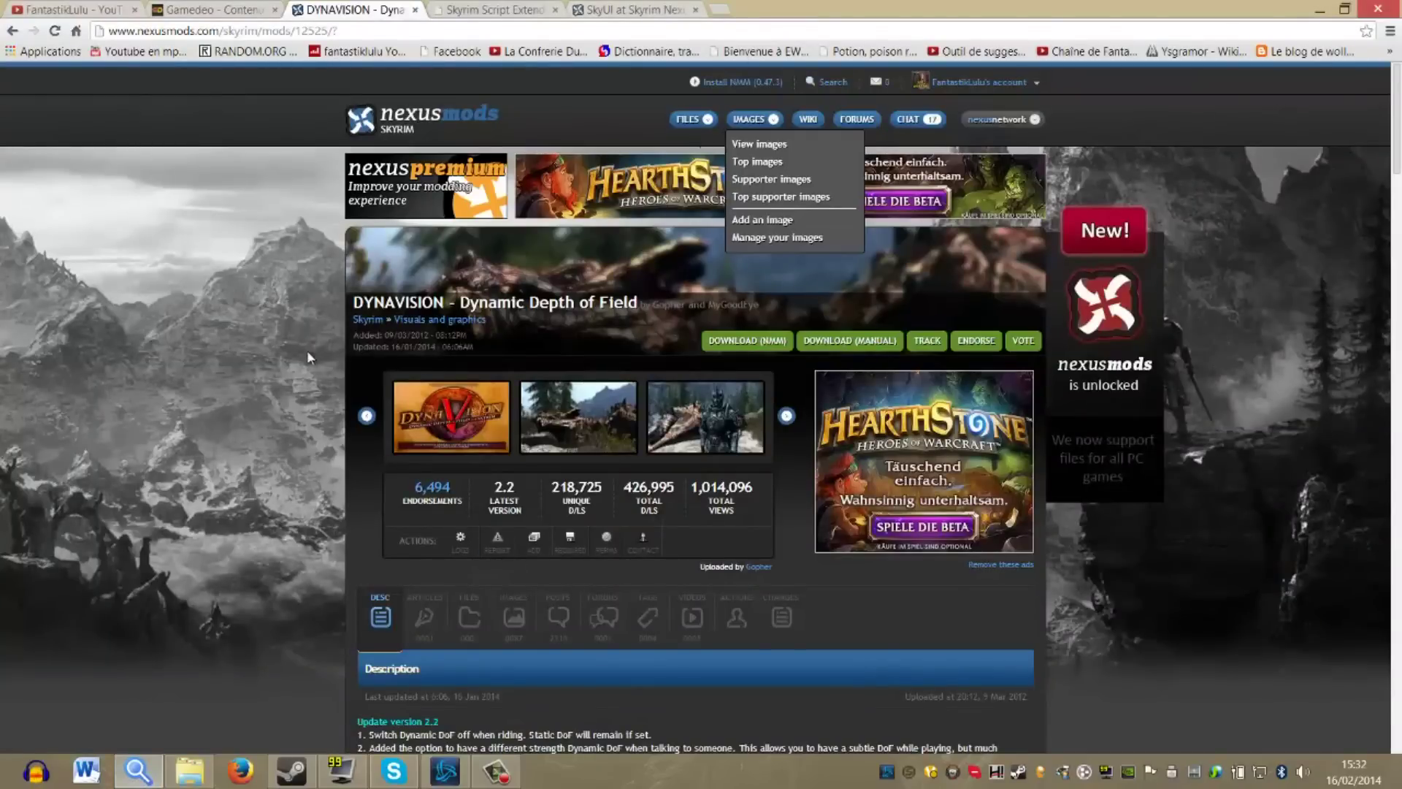
left_click(487, 11)
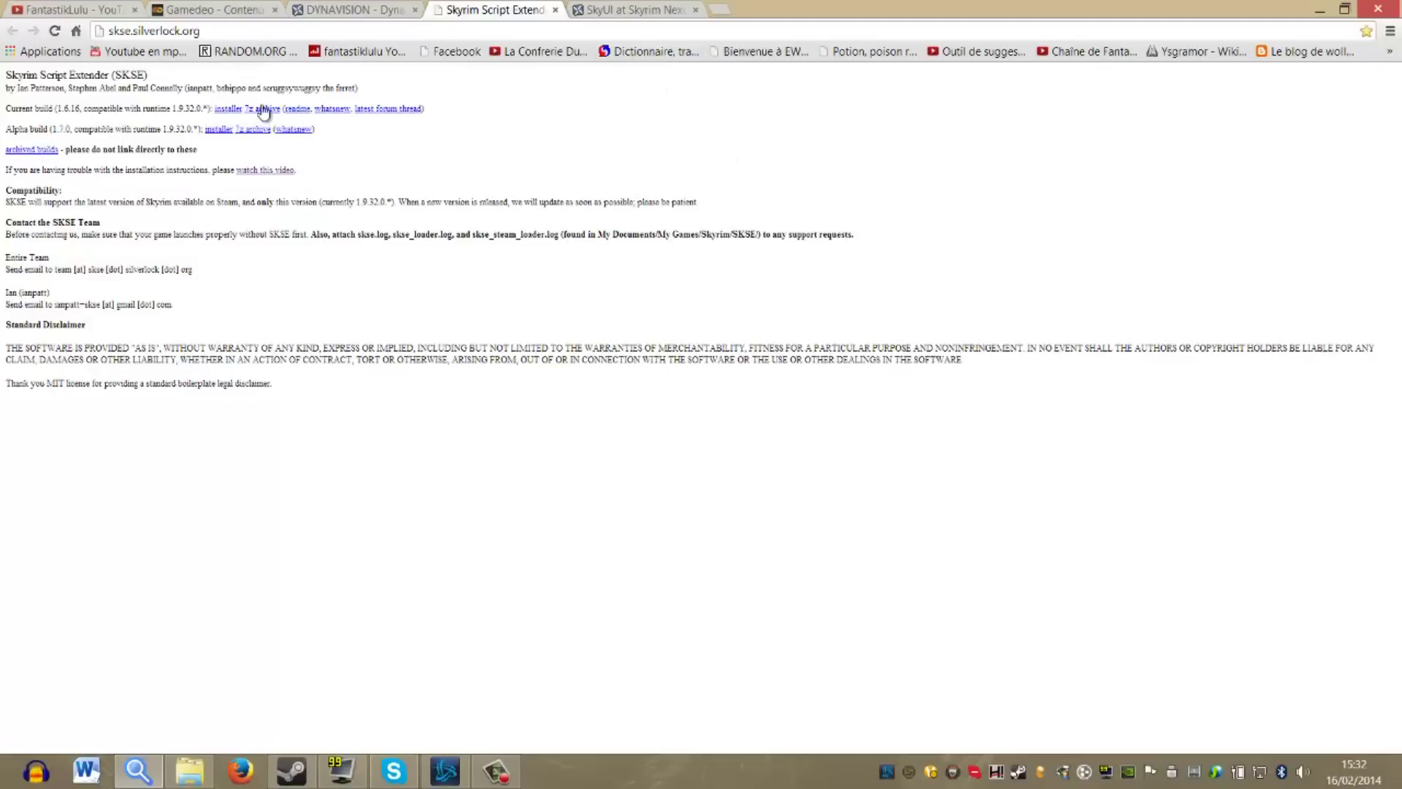
left_click(627, 11)
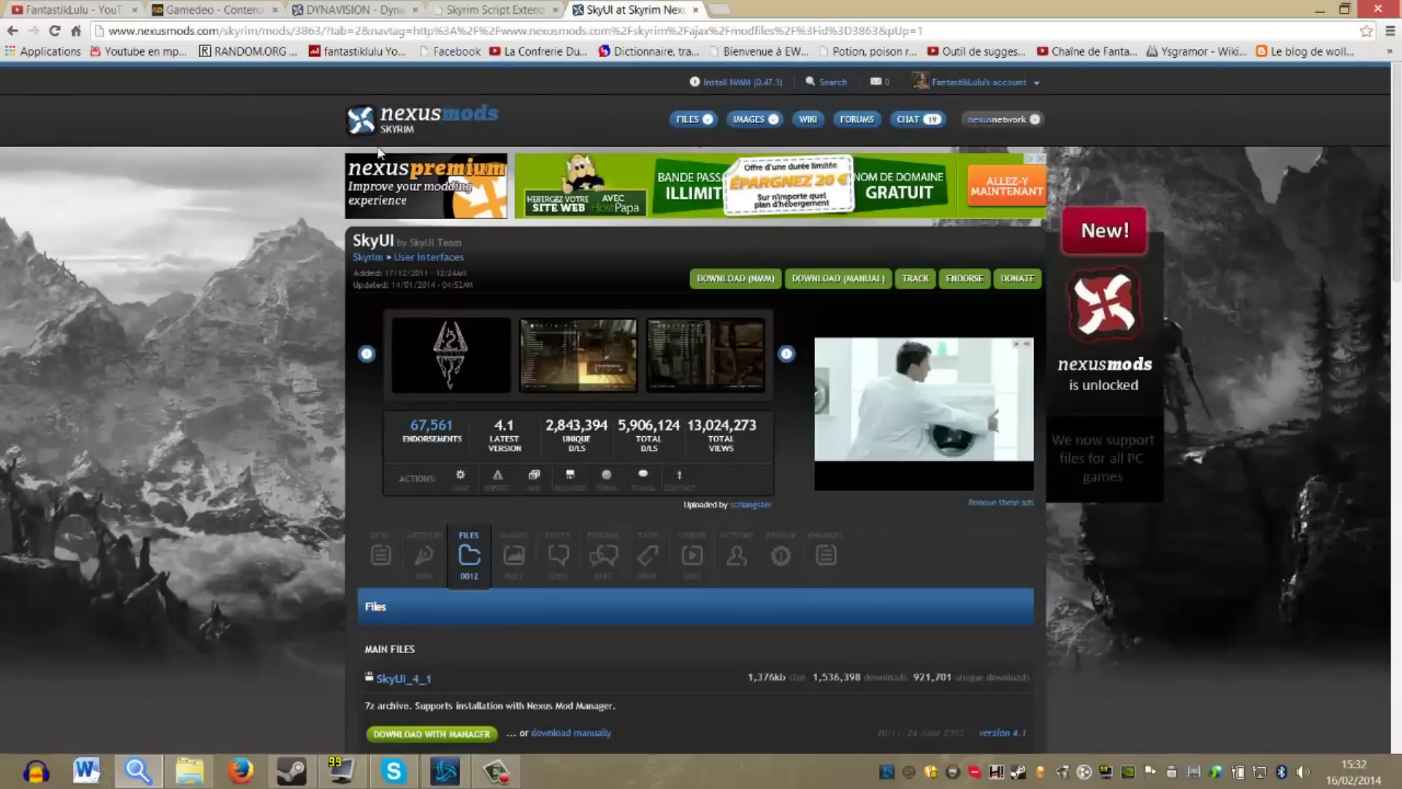
scroll(191, 327, "down", 10)
scroll(250, 327, "down", 2)
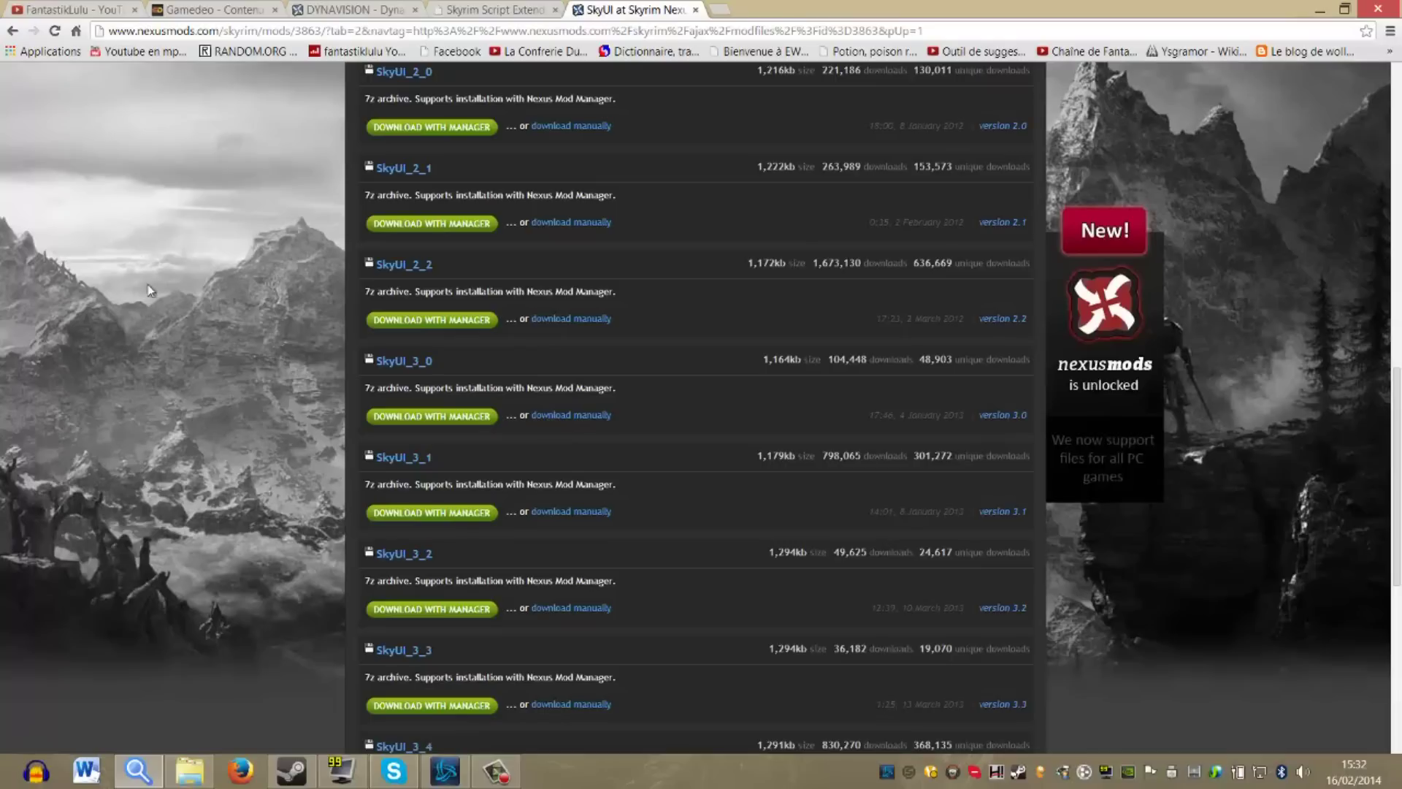
Step: View the files section of the DYNAVISION - Dynamic Depth of Field mod page, and minimize the browser
left_click(316, 5)
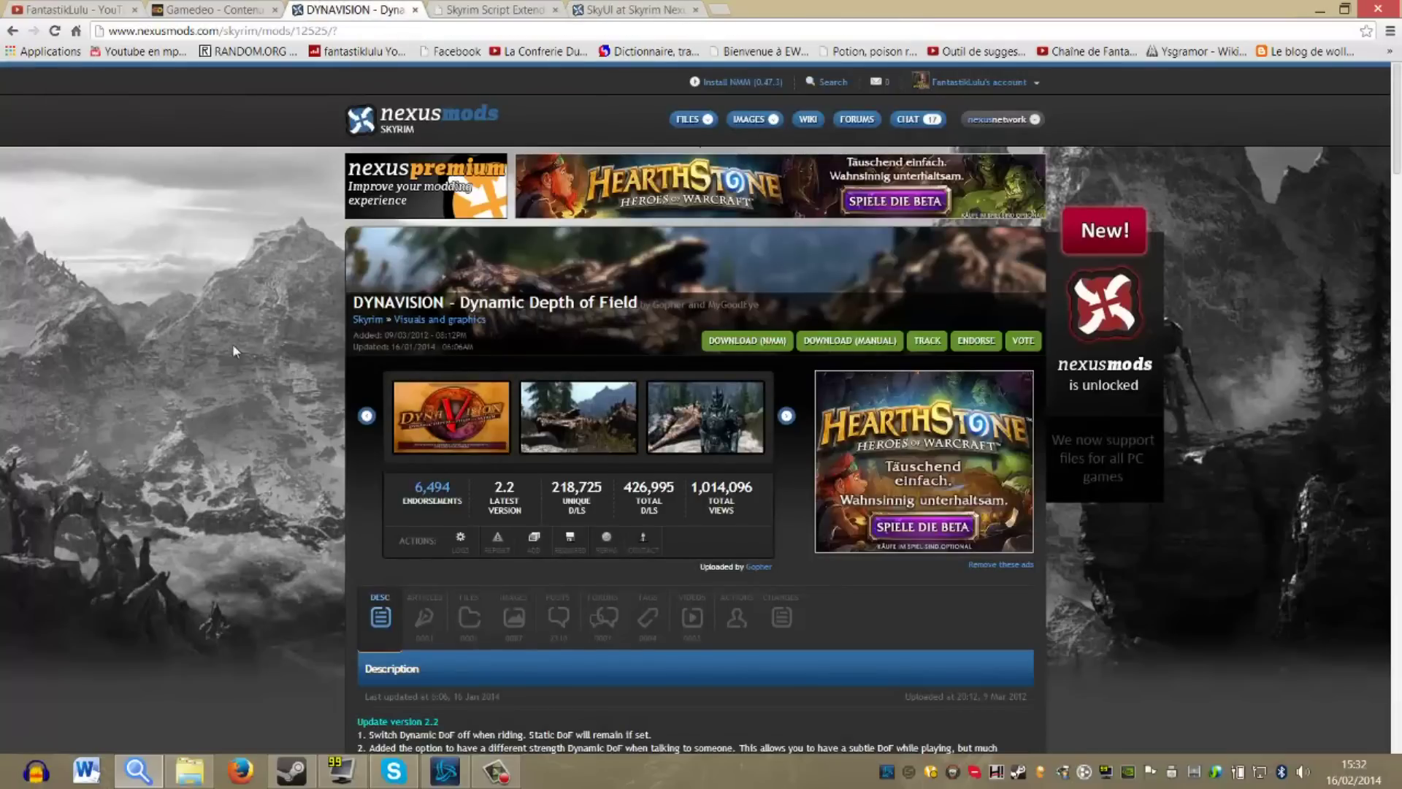
scroll(252, 402, "down", 3)
scroll(256, 404, "up", 2)
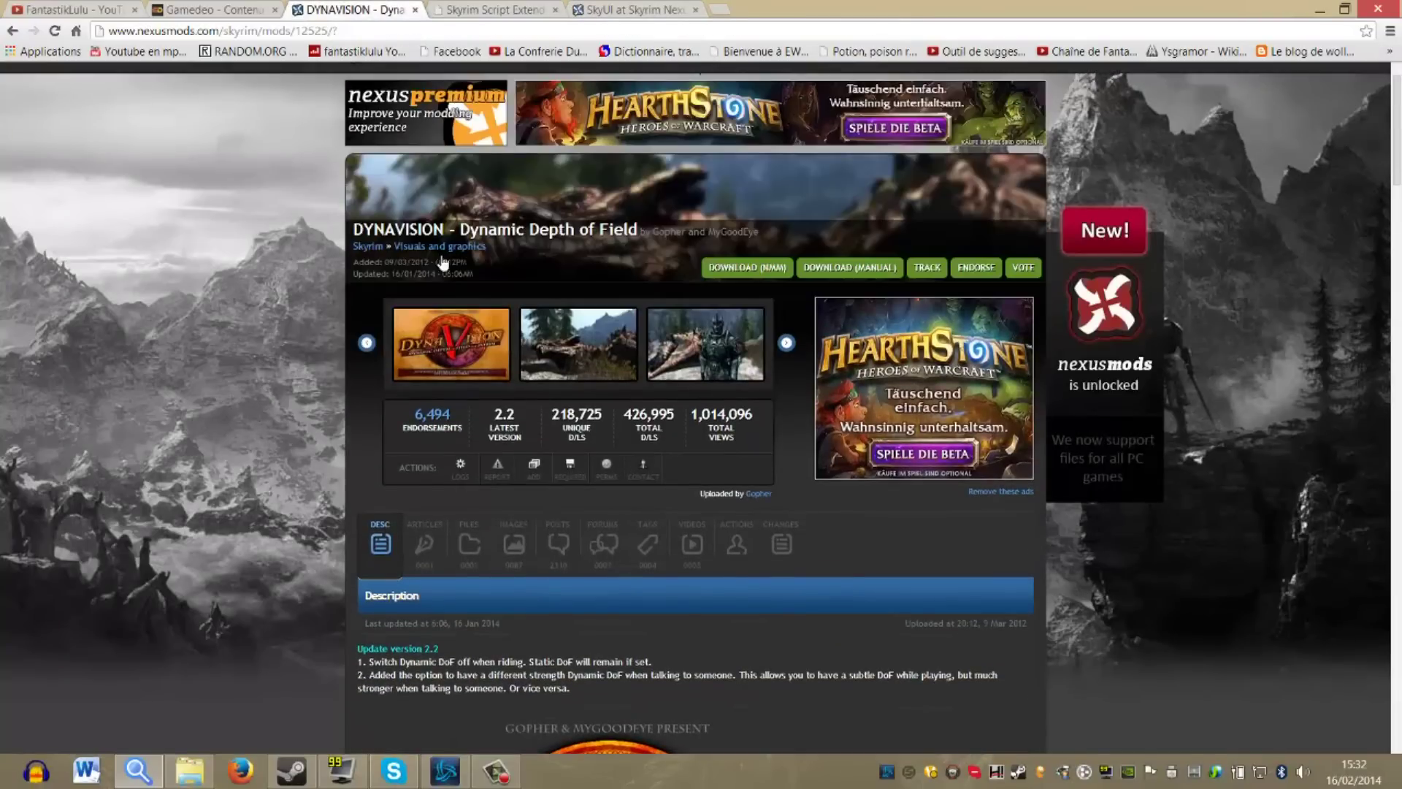
left_click(481, 558)
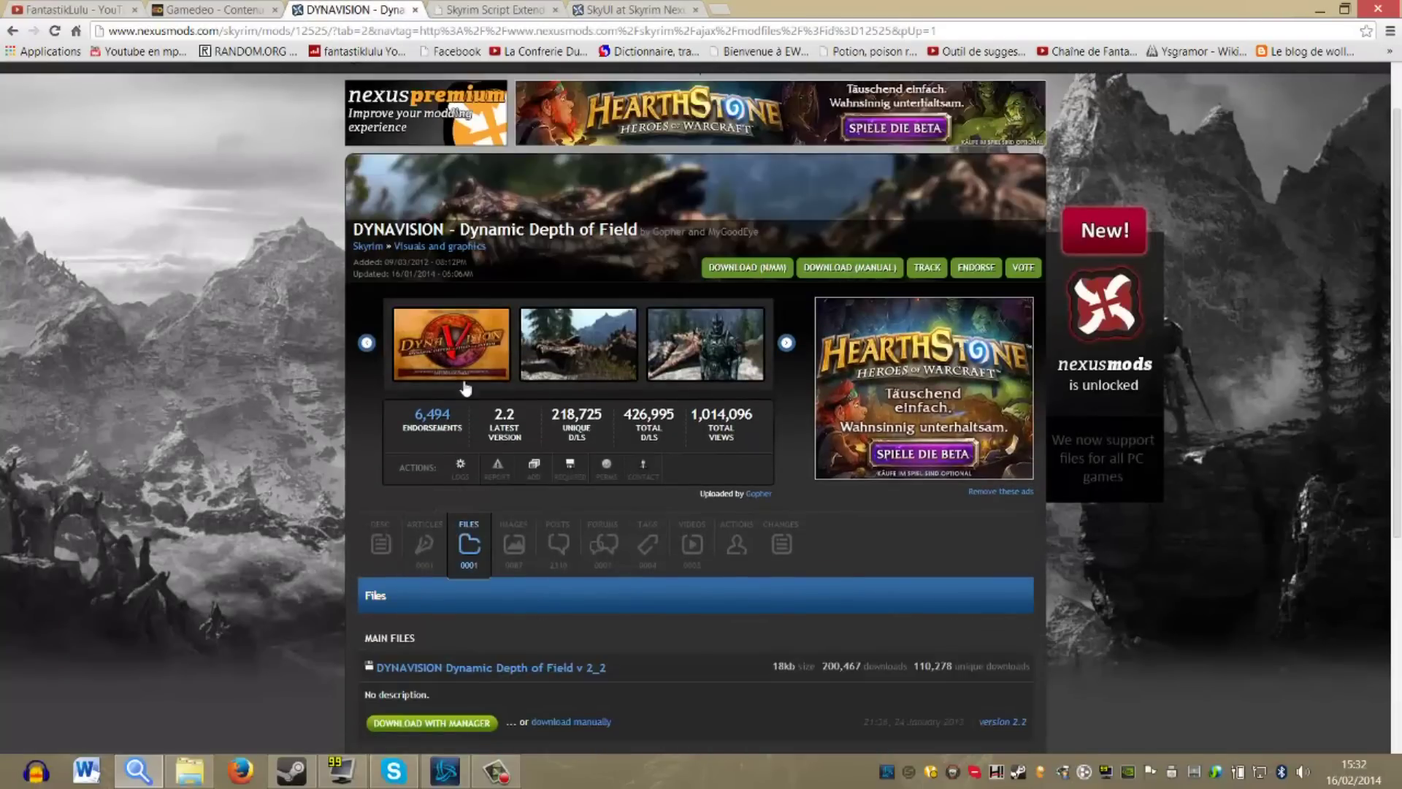
scroll(133, 394, "down", 4)
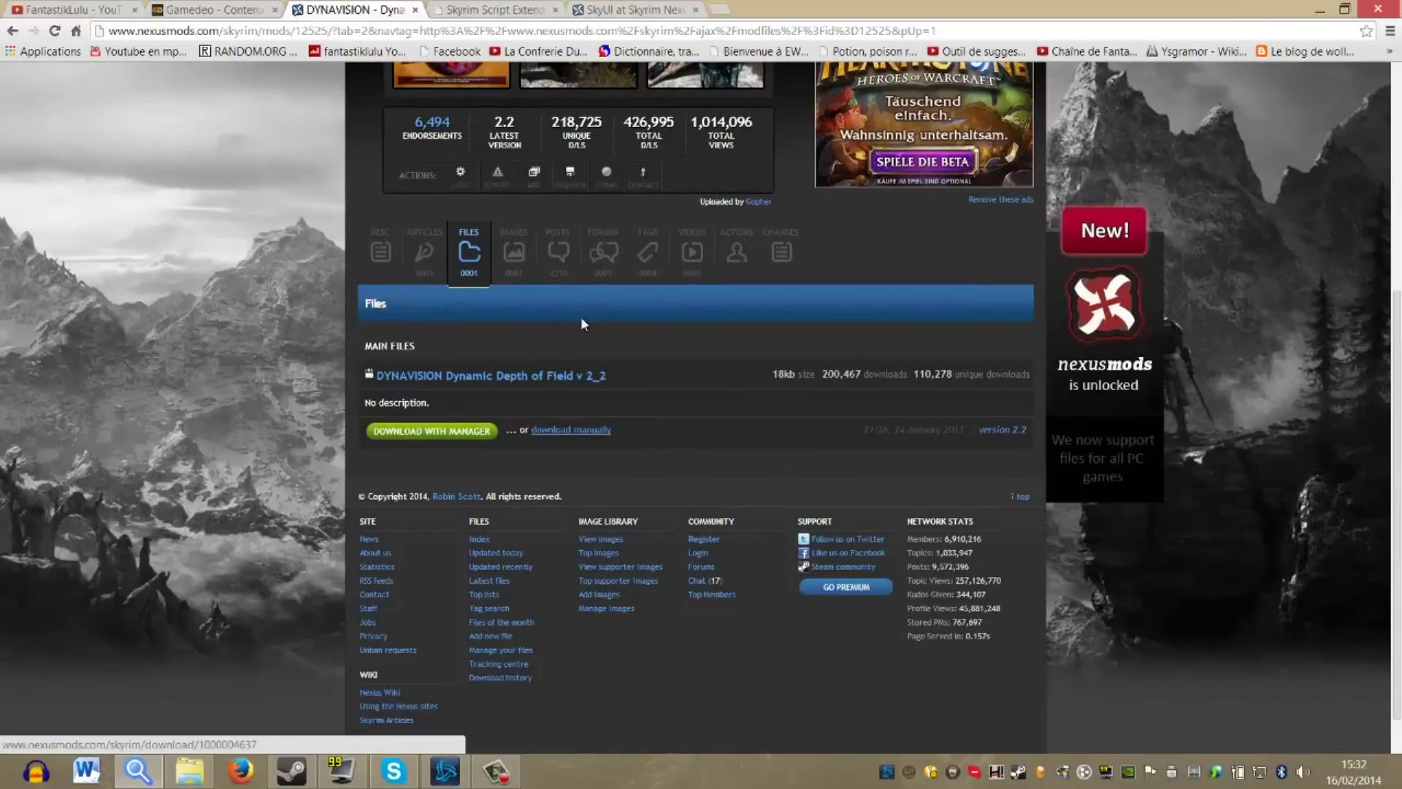
scroll(581, 317, "up", 5)
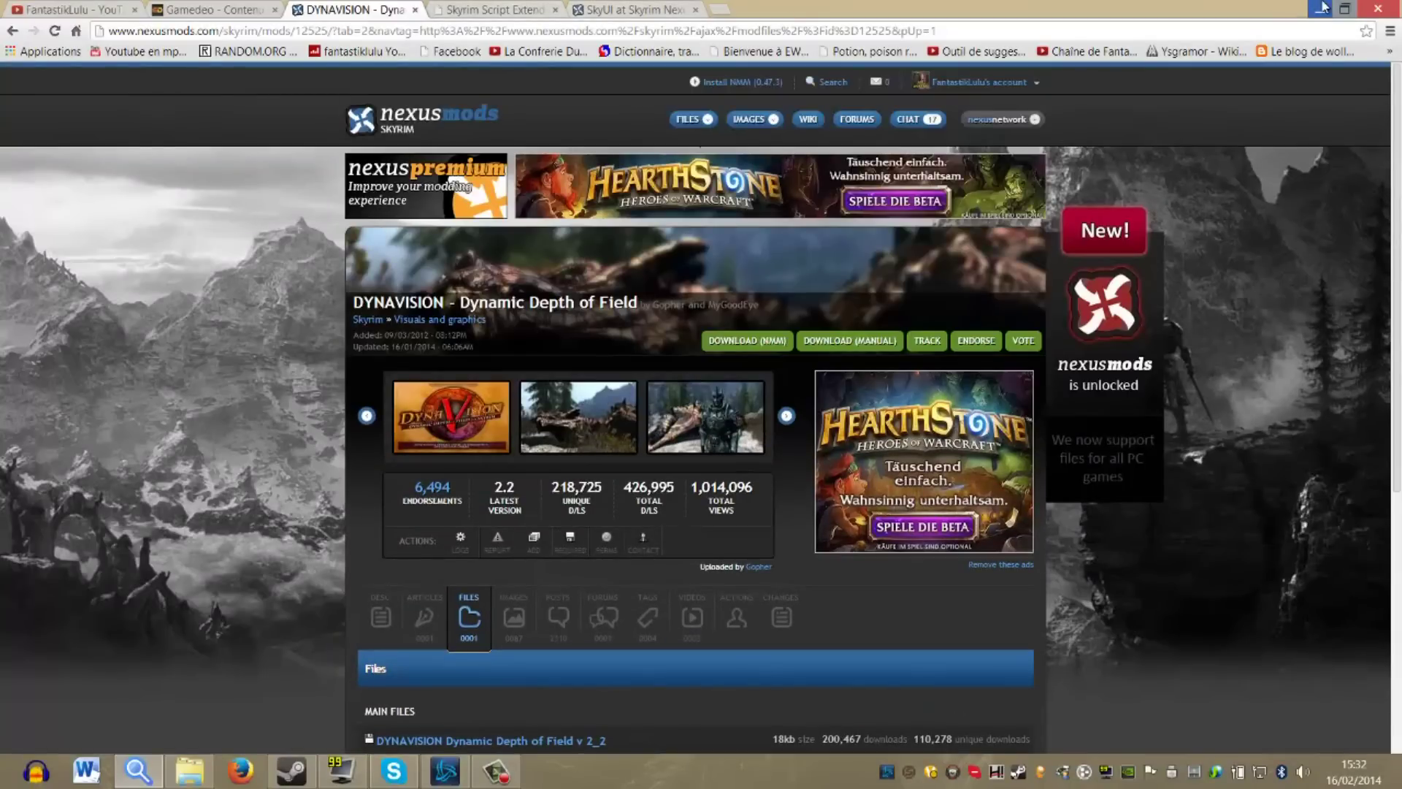
left_click(1323, 8)
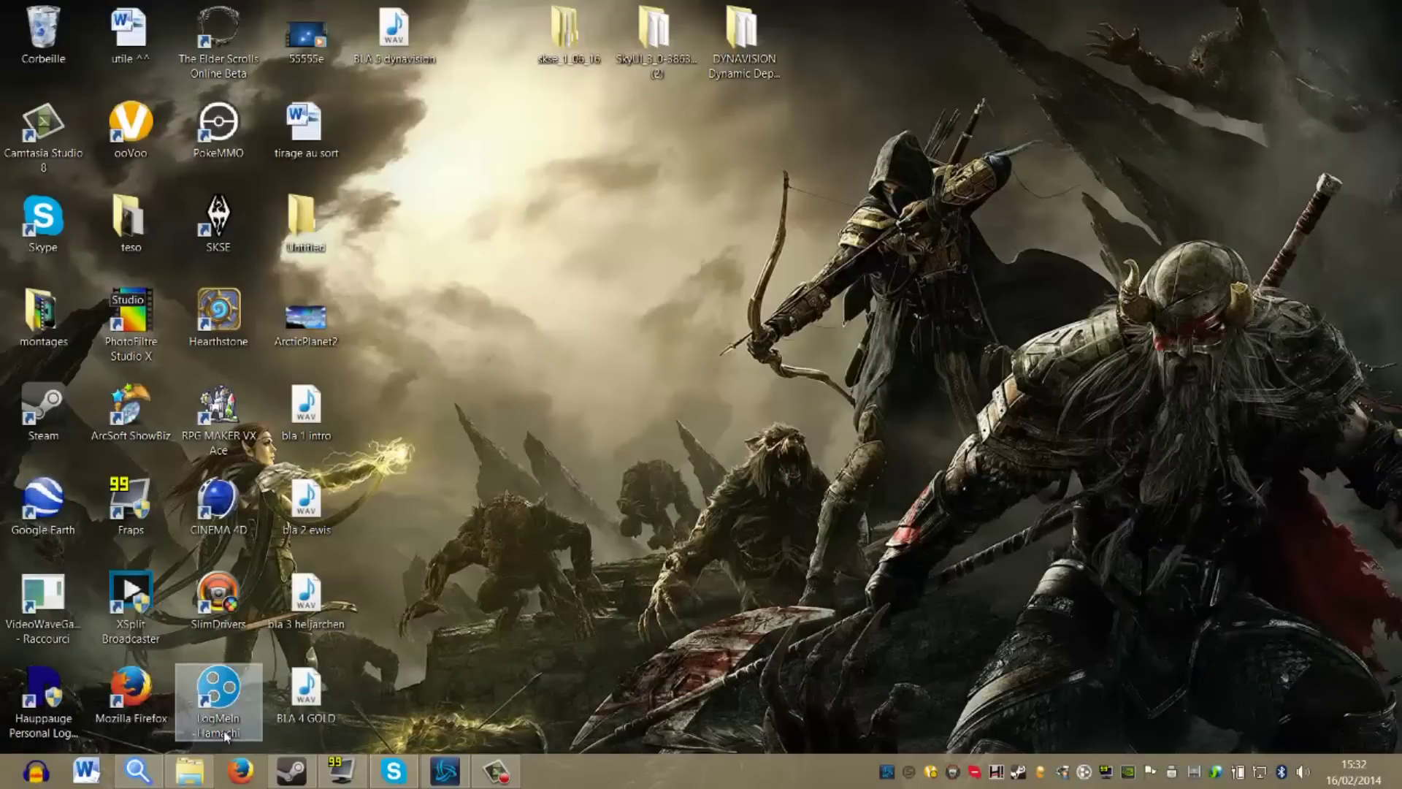
Step: Restore the Skyrim folder window in File Explorer and open the desktop's skse_1_06_16 folder and its inner folder beside it
left_click(190, 771)
left_click_drag(989, 188, 1270, 86)
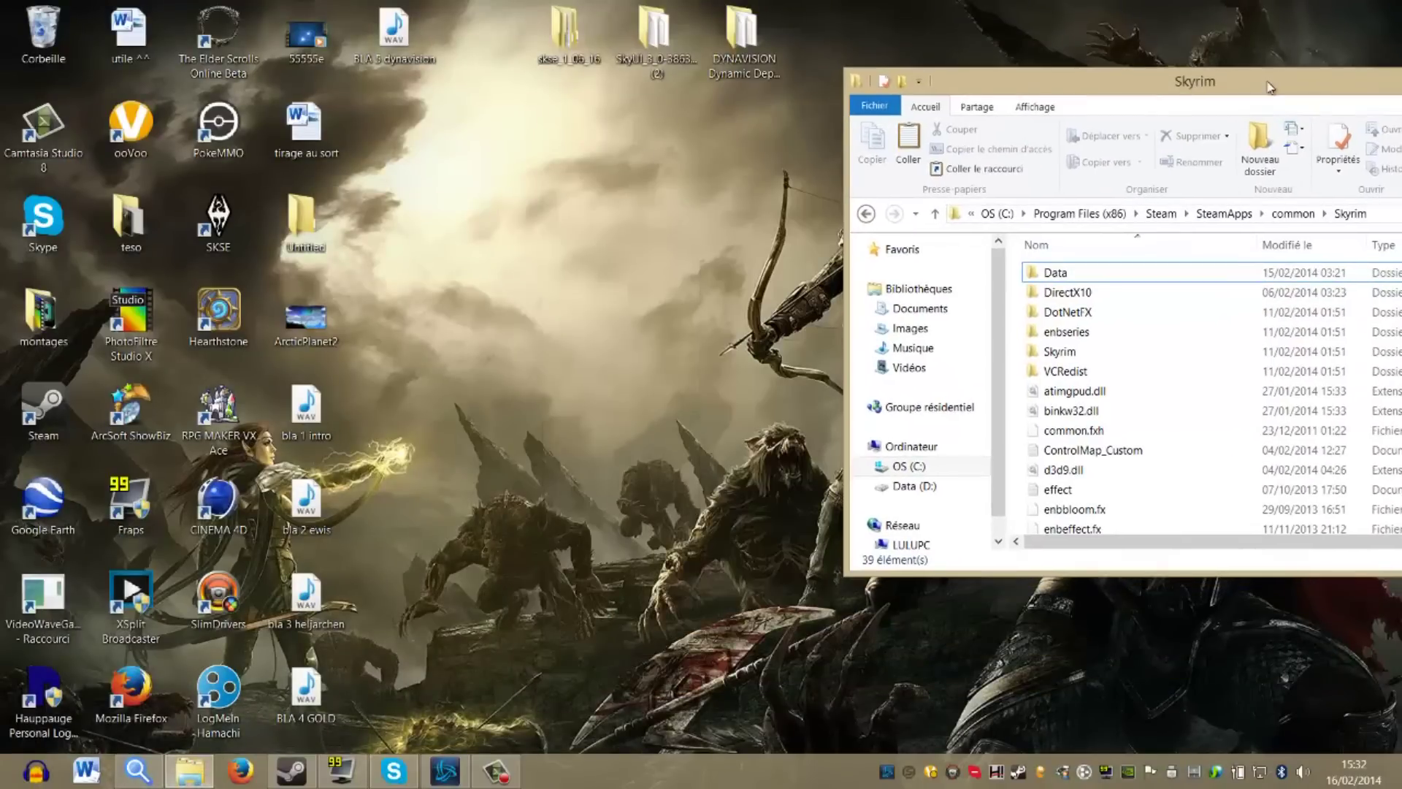
double_click(585, 33)
left_click(230, 206)
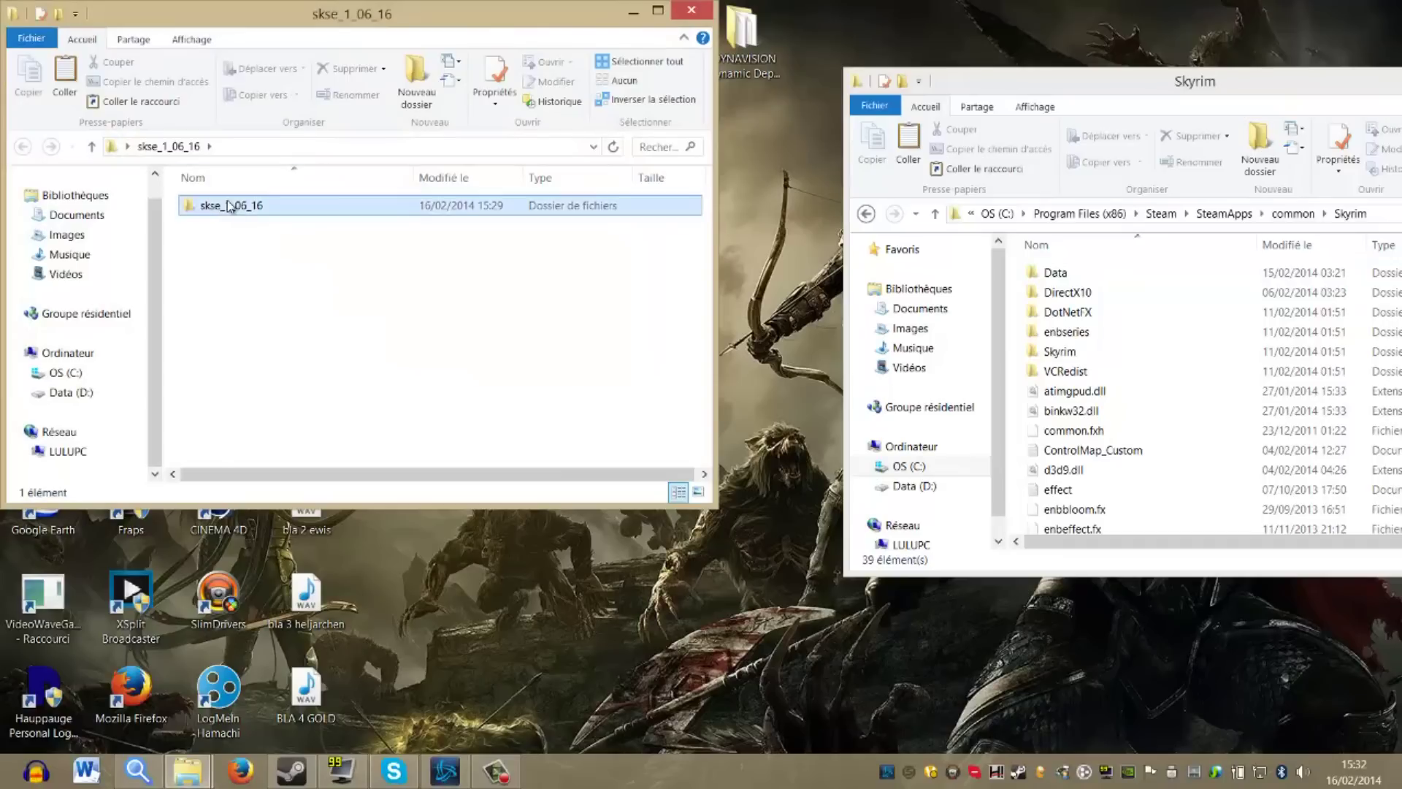
double_click(230, 207)
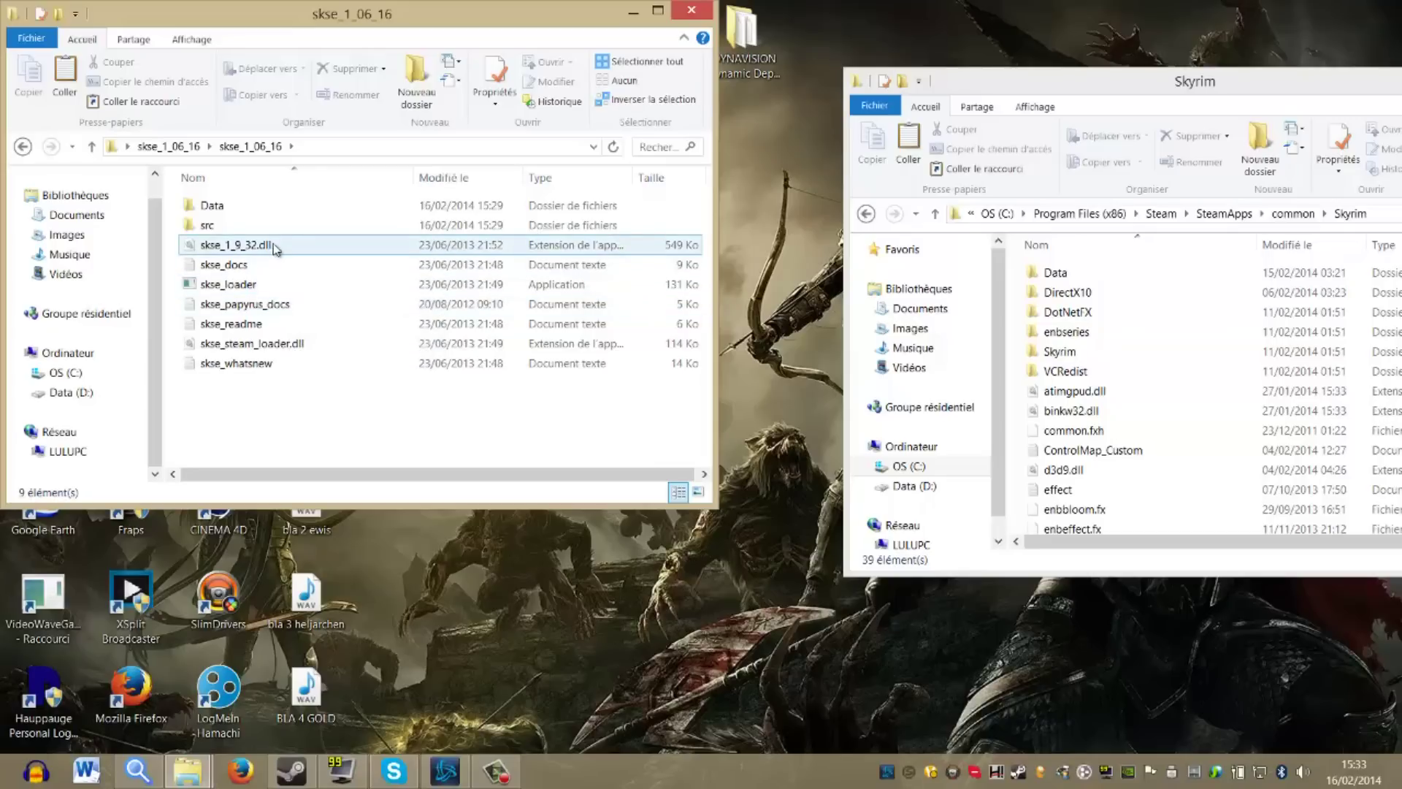
Step: Copy skse_1_9_32.dll, skse_loader and skse_steam_loader.dll from the inner skse_1_06_16 folder
left_click(299, 248)
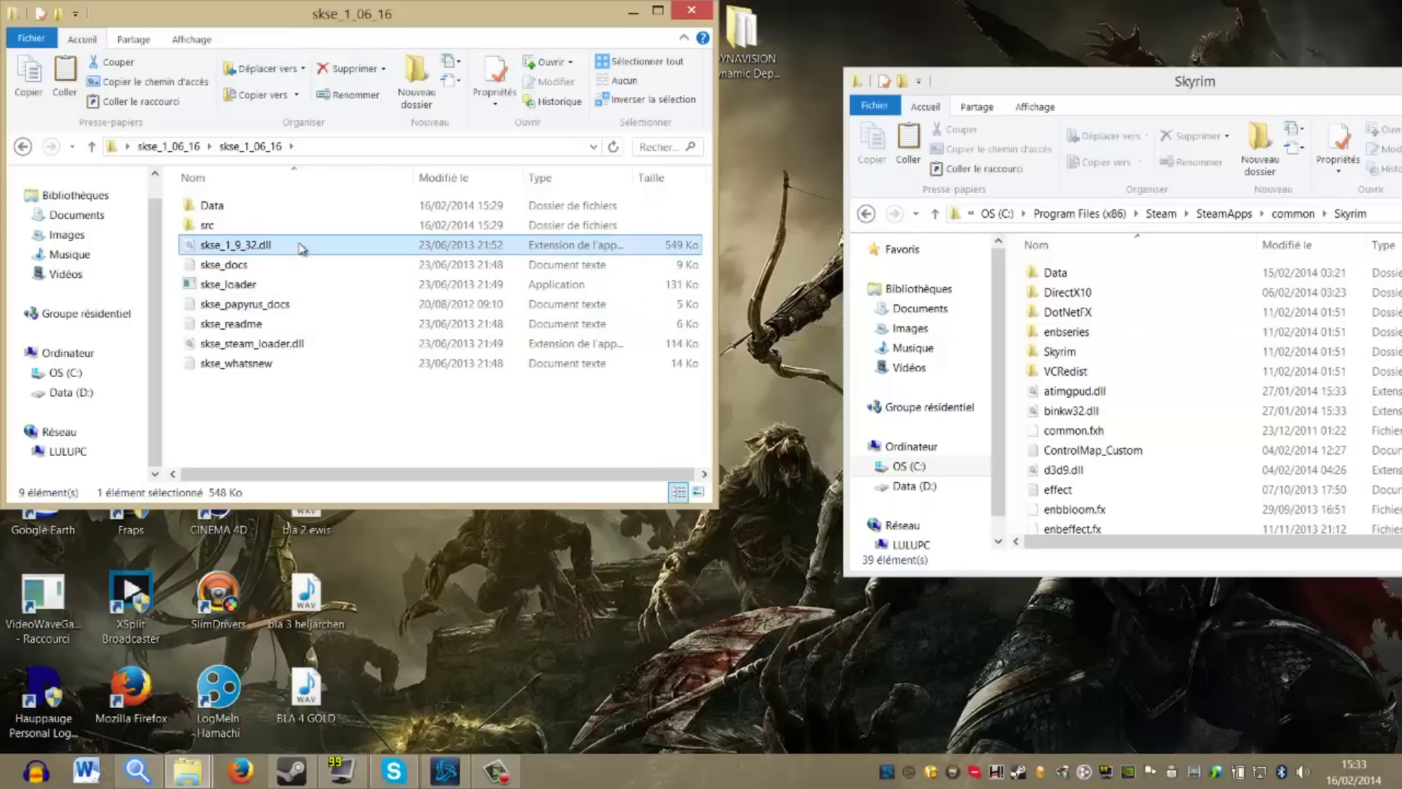
left_click(253, 349, "ctrl")
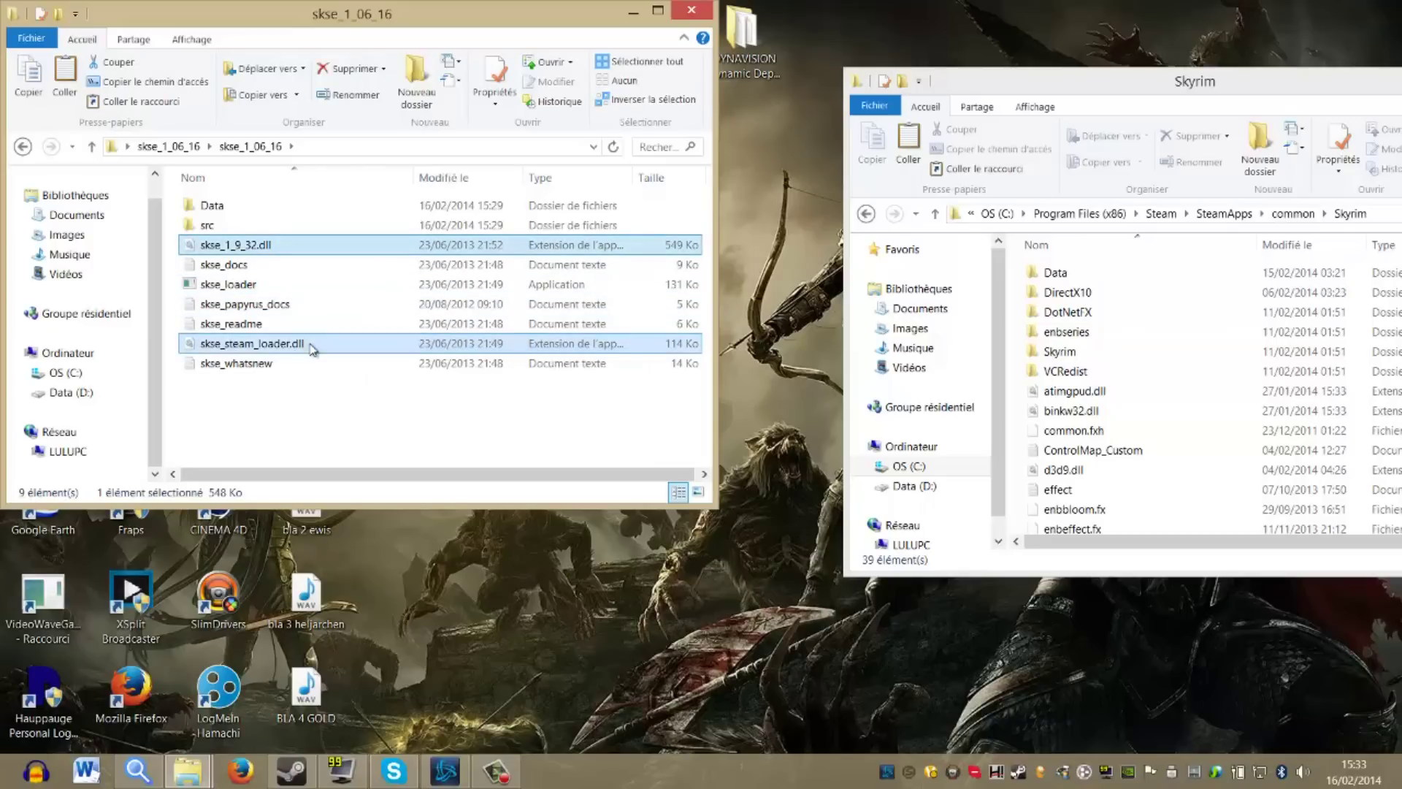
left_click(278, 288, "ctrl")
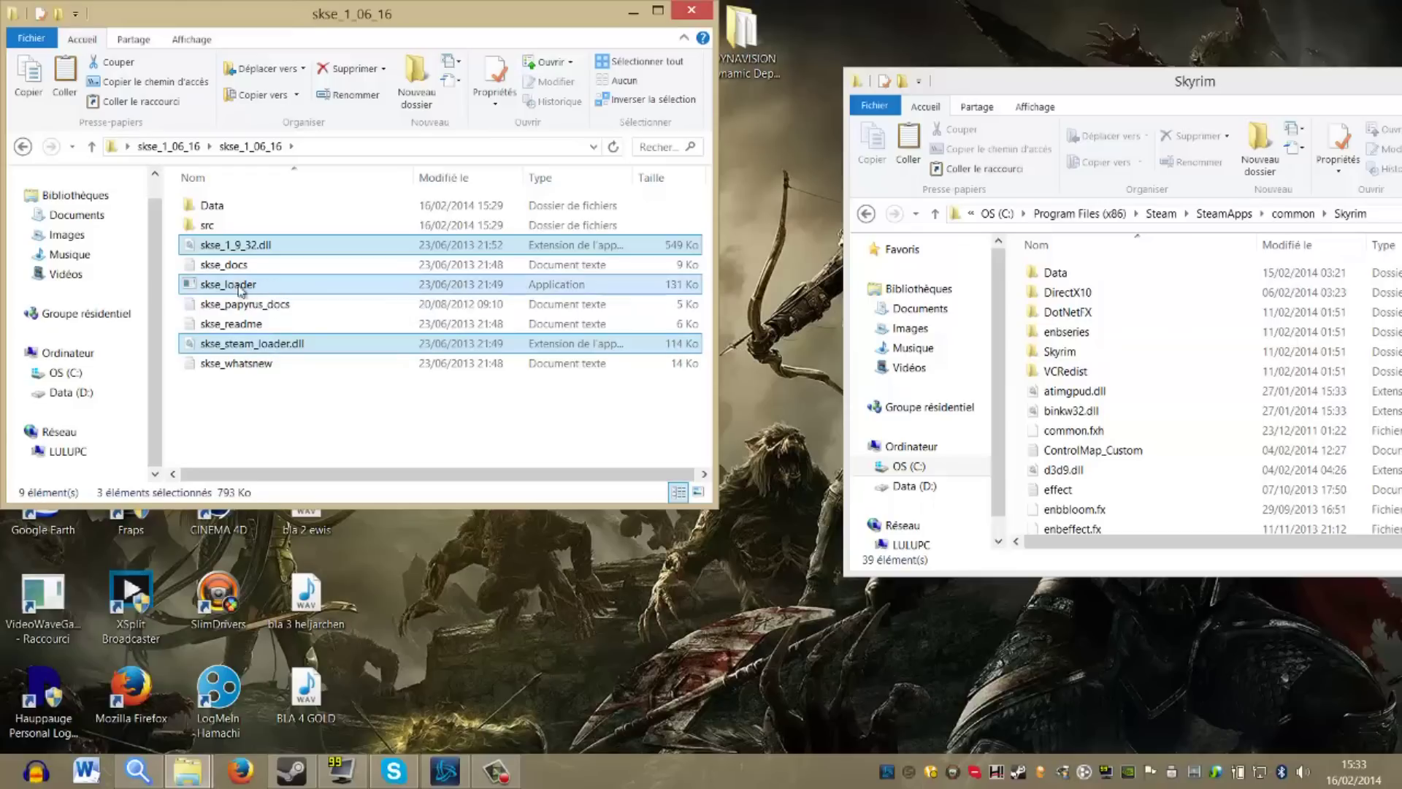
right_click(234, 347)
left_click(349, 520)
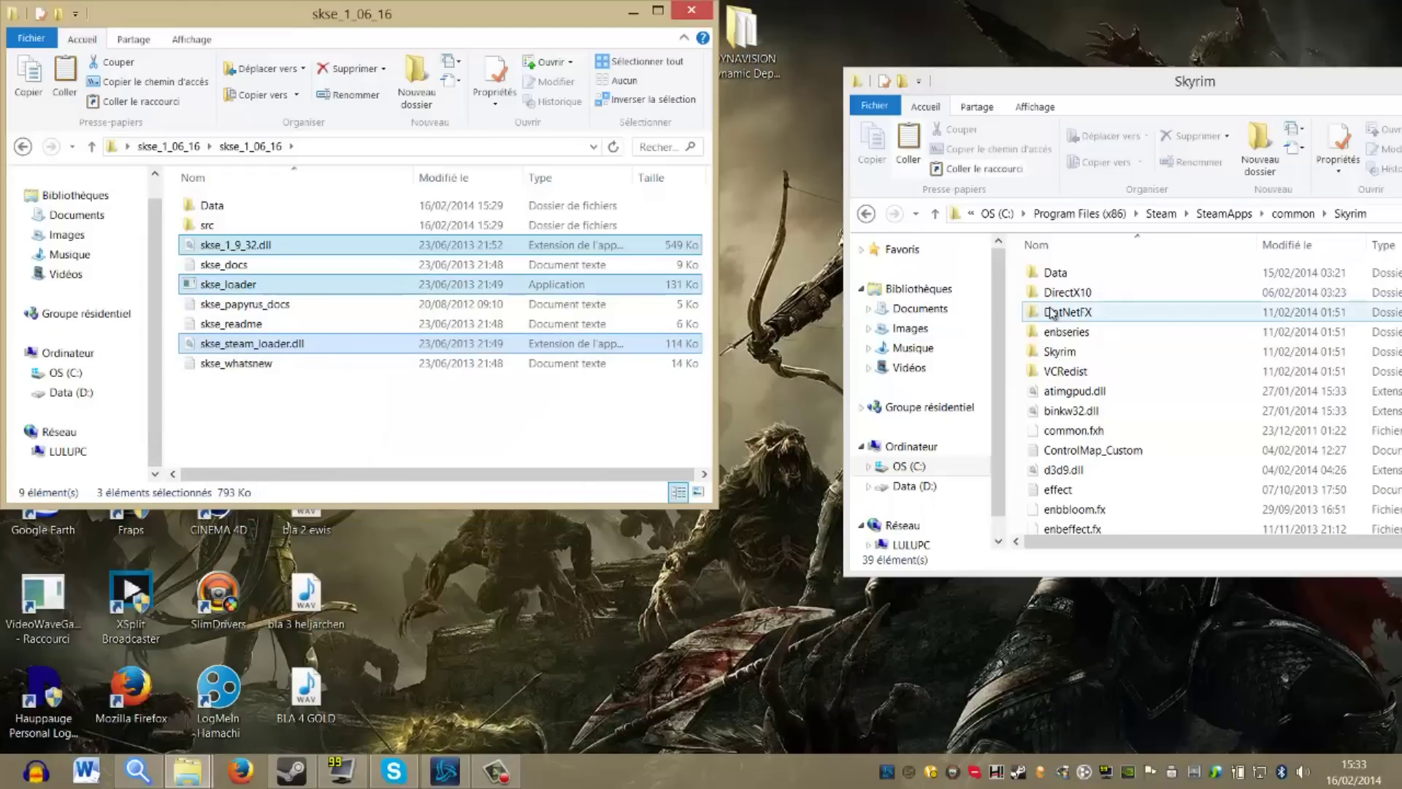
Step: Try to paste the three SKSE files into the Skyrim folder, and minimize the skse_1_06_16 window
left_click_drag(1089, 91, 959, 124)
left_click(916, 305)
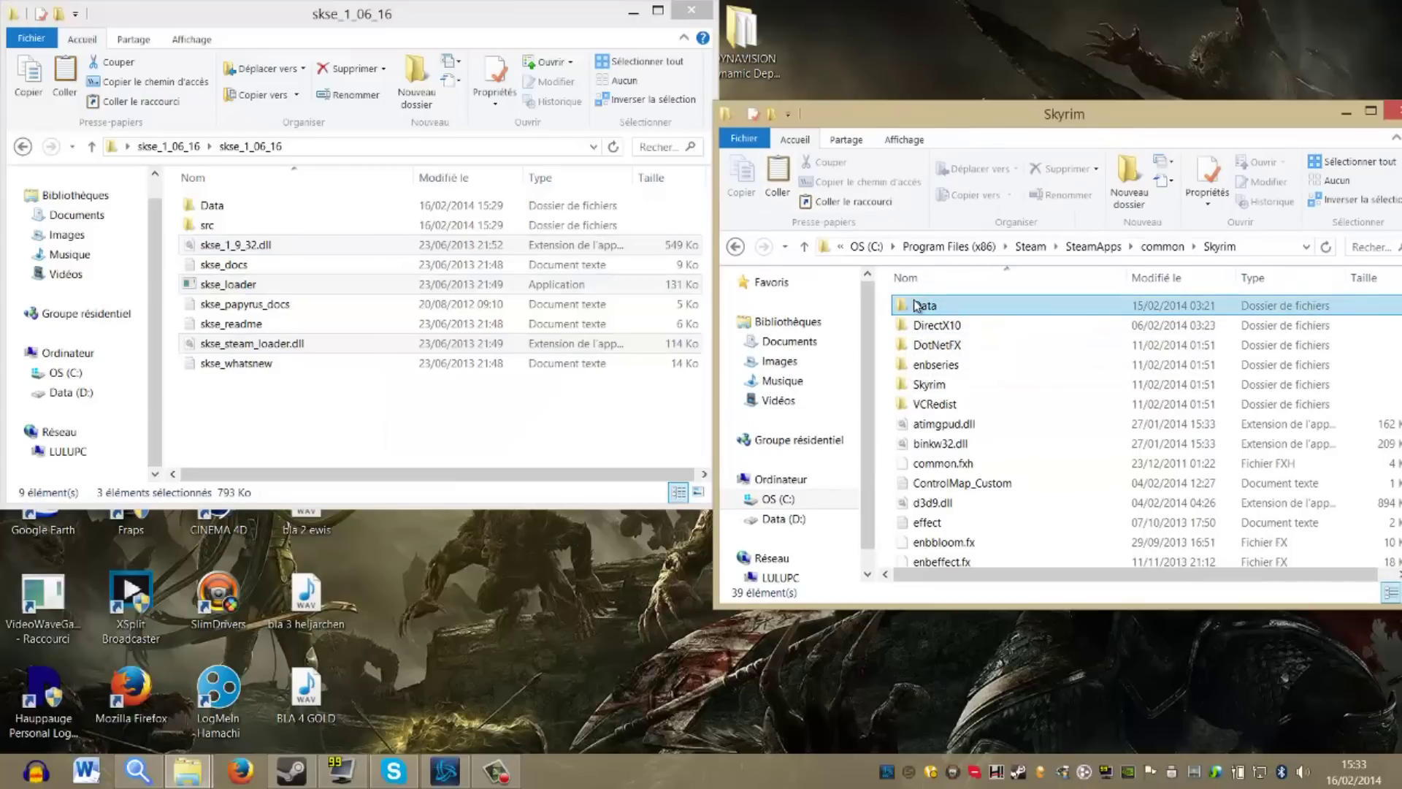
right_click(883, 349)
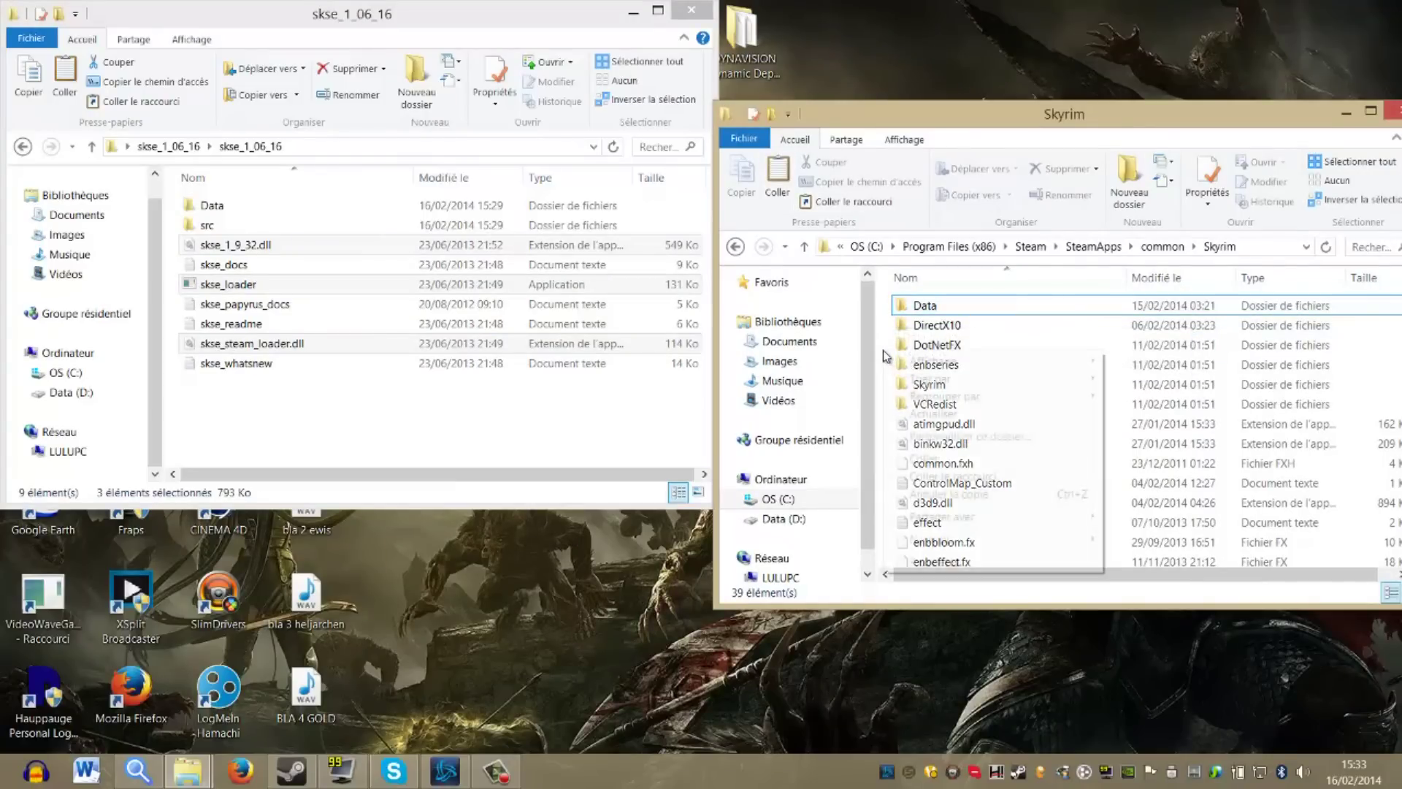
left_click(887, 330)
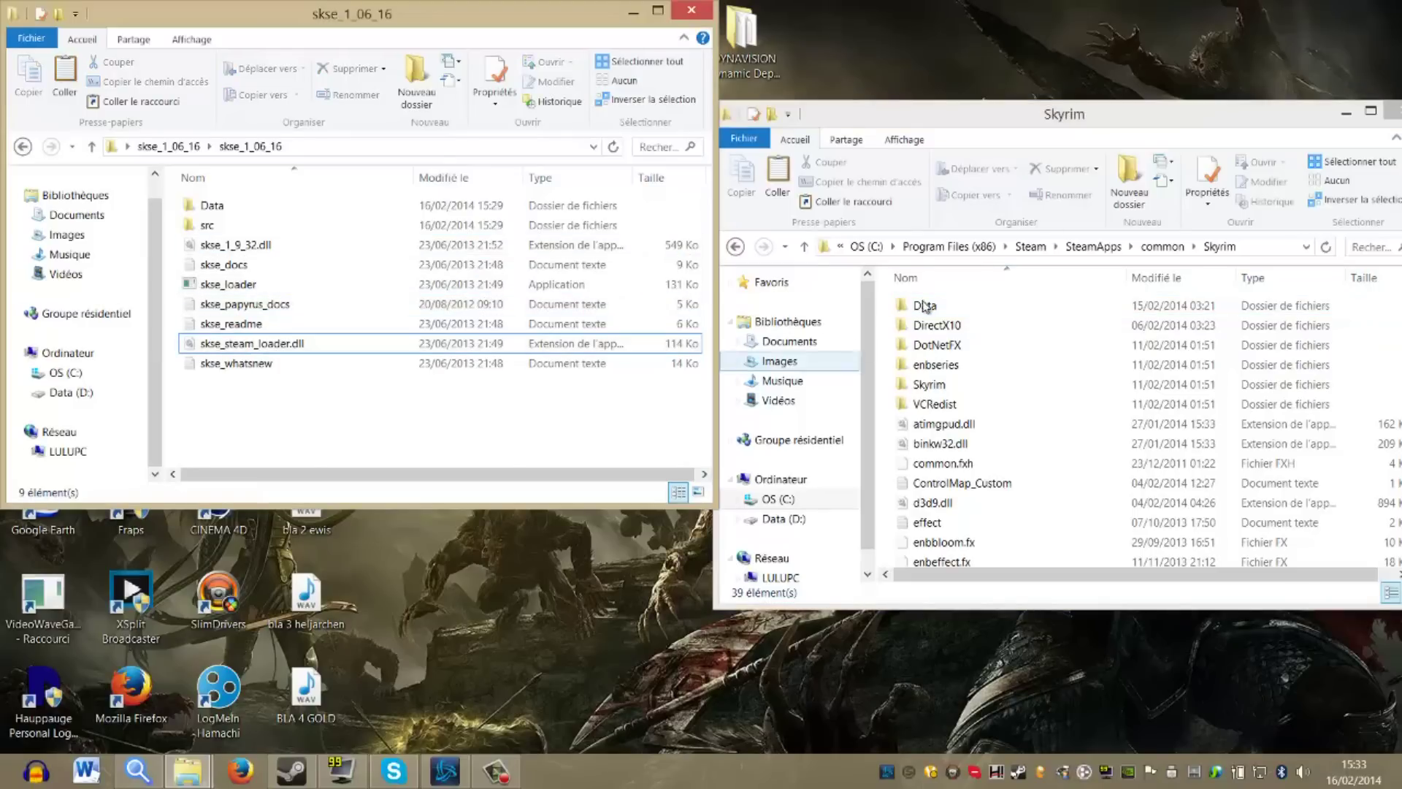
left_click(634, 11)
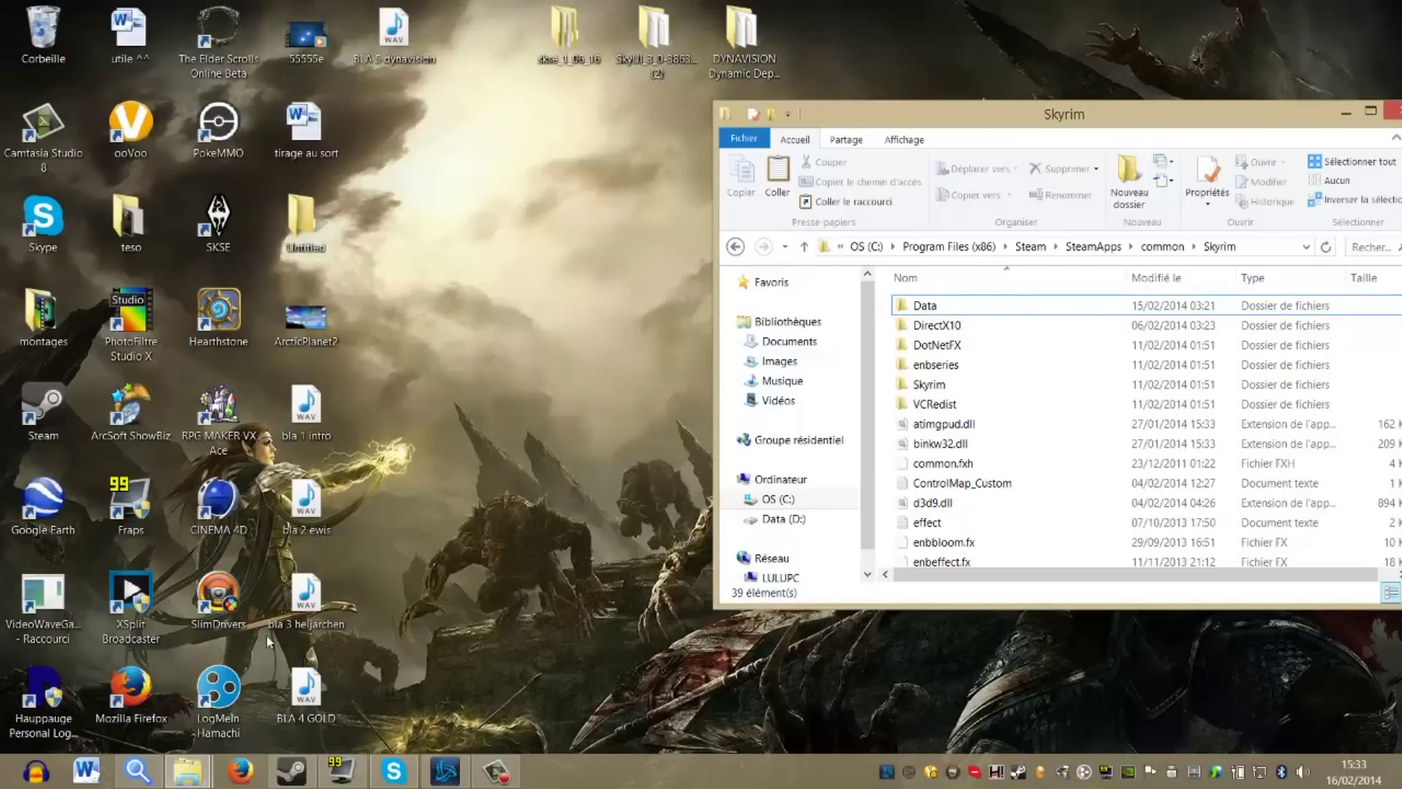
Step: Create a shortcut to the skse_loader application in the Skyrim folder
left_click_drag(990, 111, 854, 23)
scroll(826, 369, "down", 8)
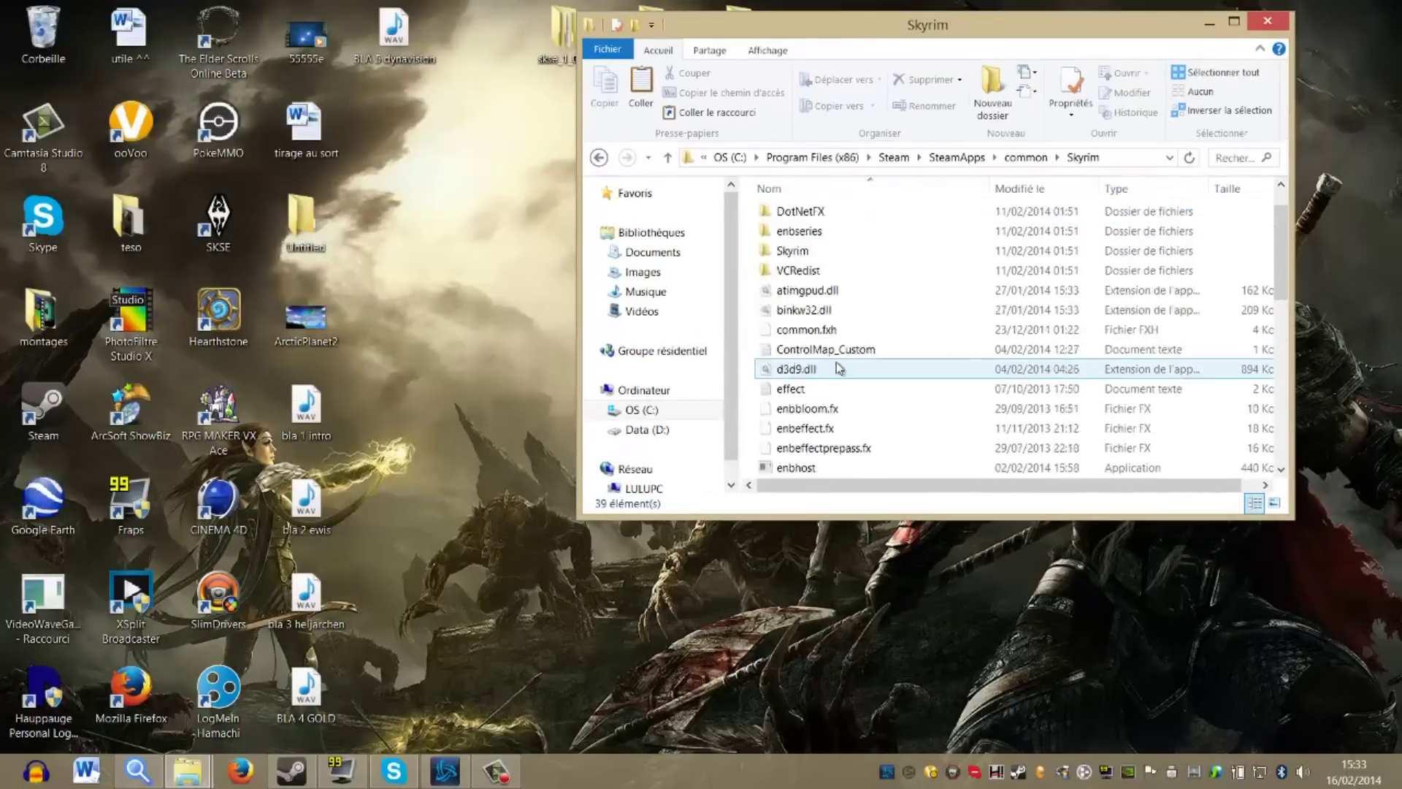
left_click(824, 332)
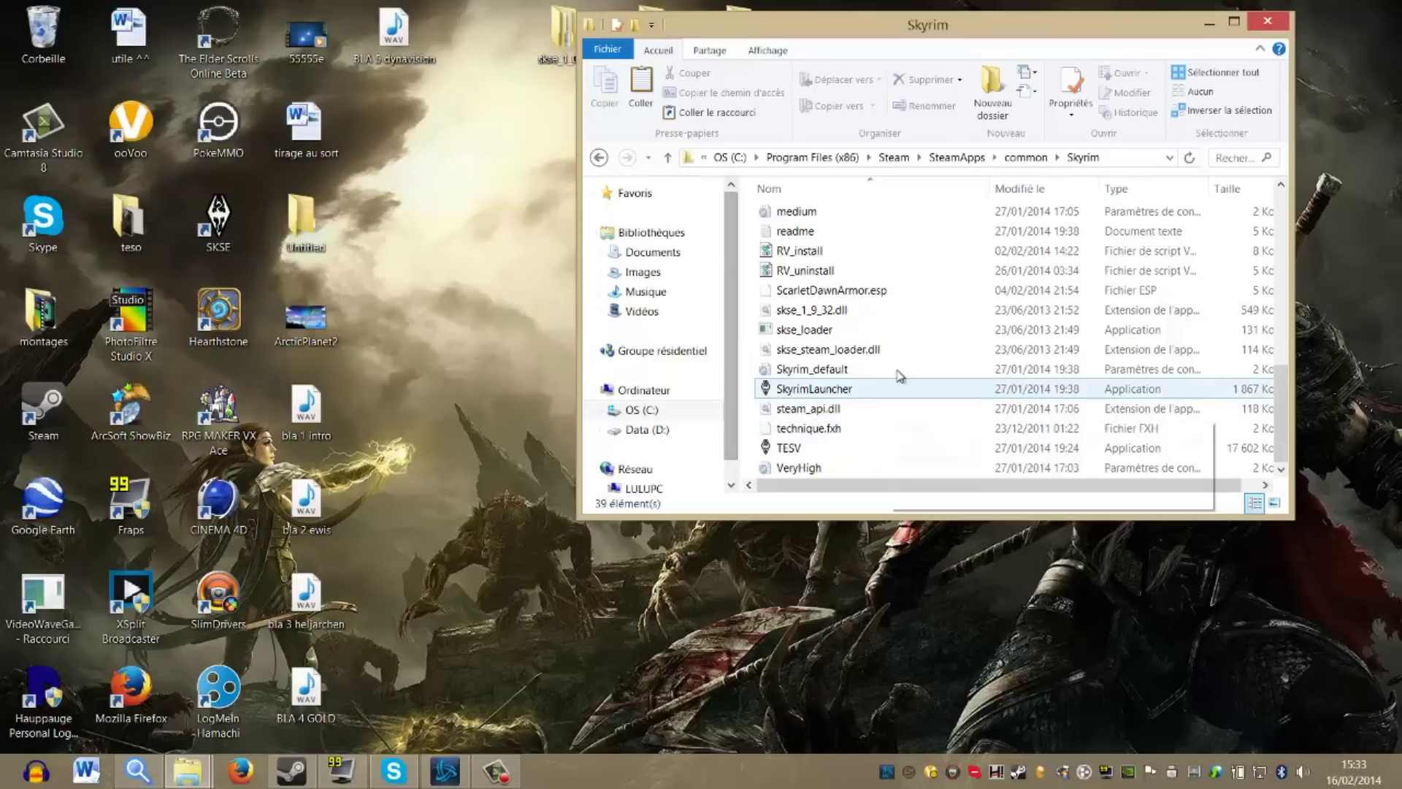
left_click(813, 330)
right_click(816, 337)
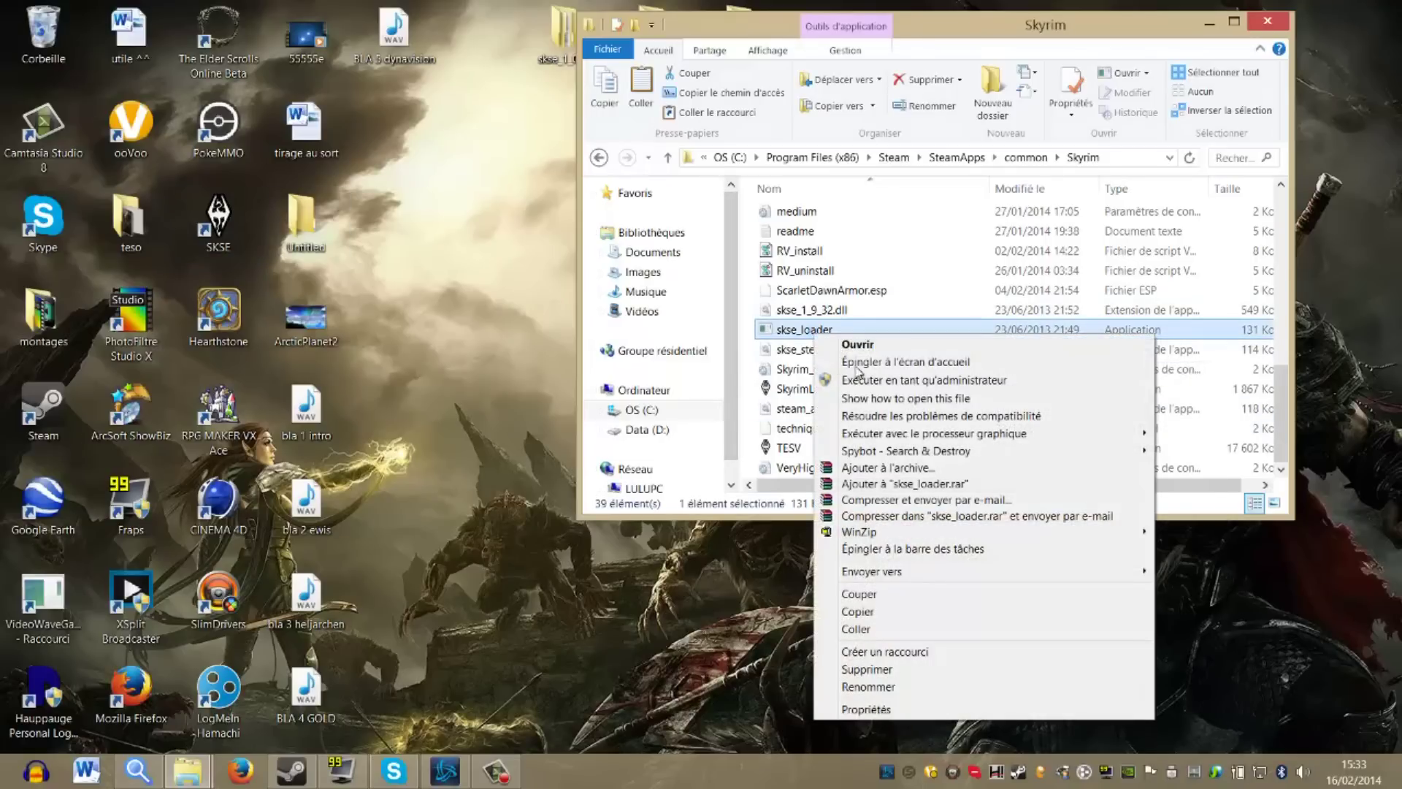
left_click(888, 653)
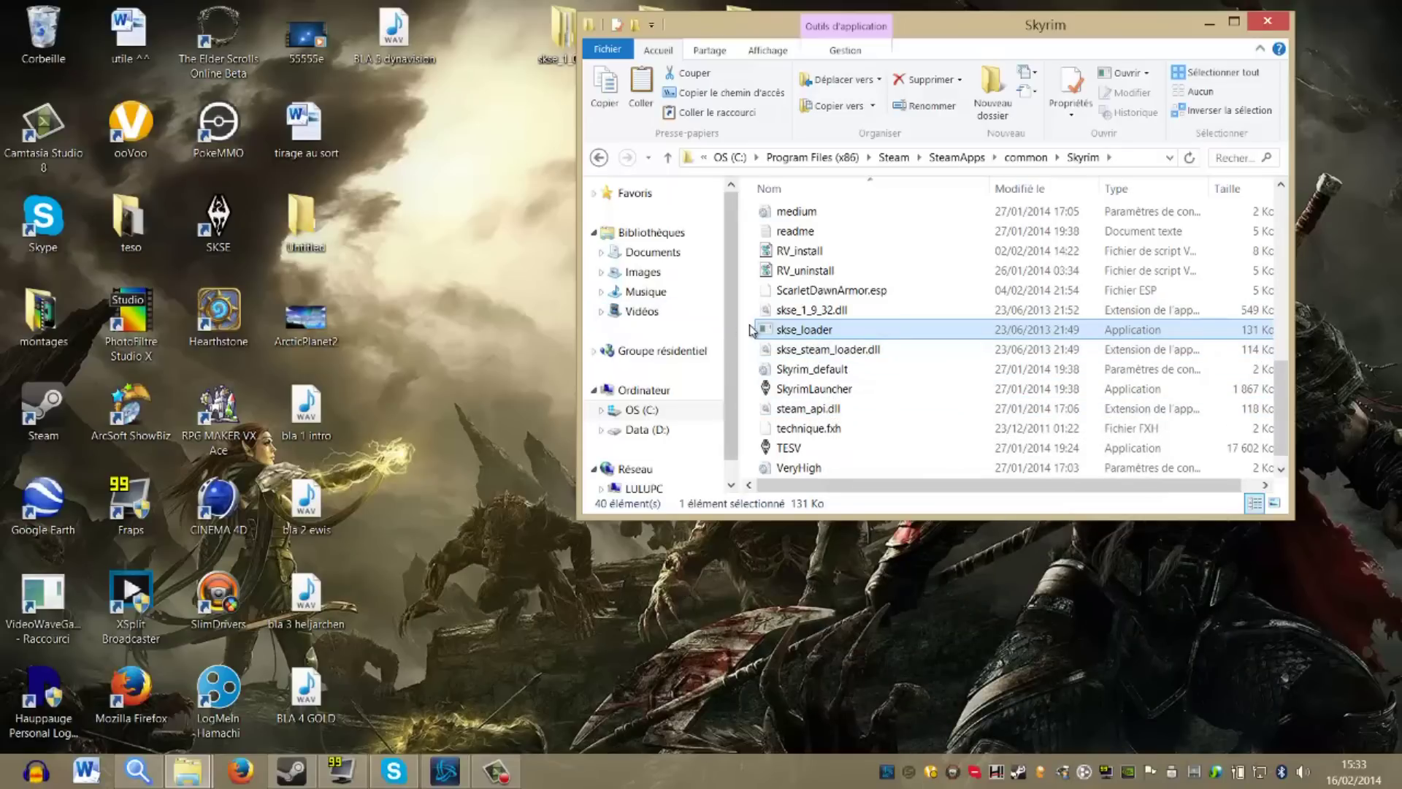
Step: Create a second shortcut to skse_loader in the Skyrim folder
left_click(750, 289)
left_click(800, 335)
right_click(796, 329)
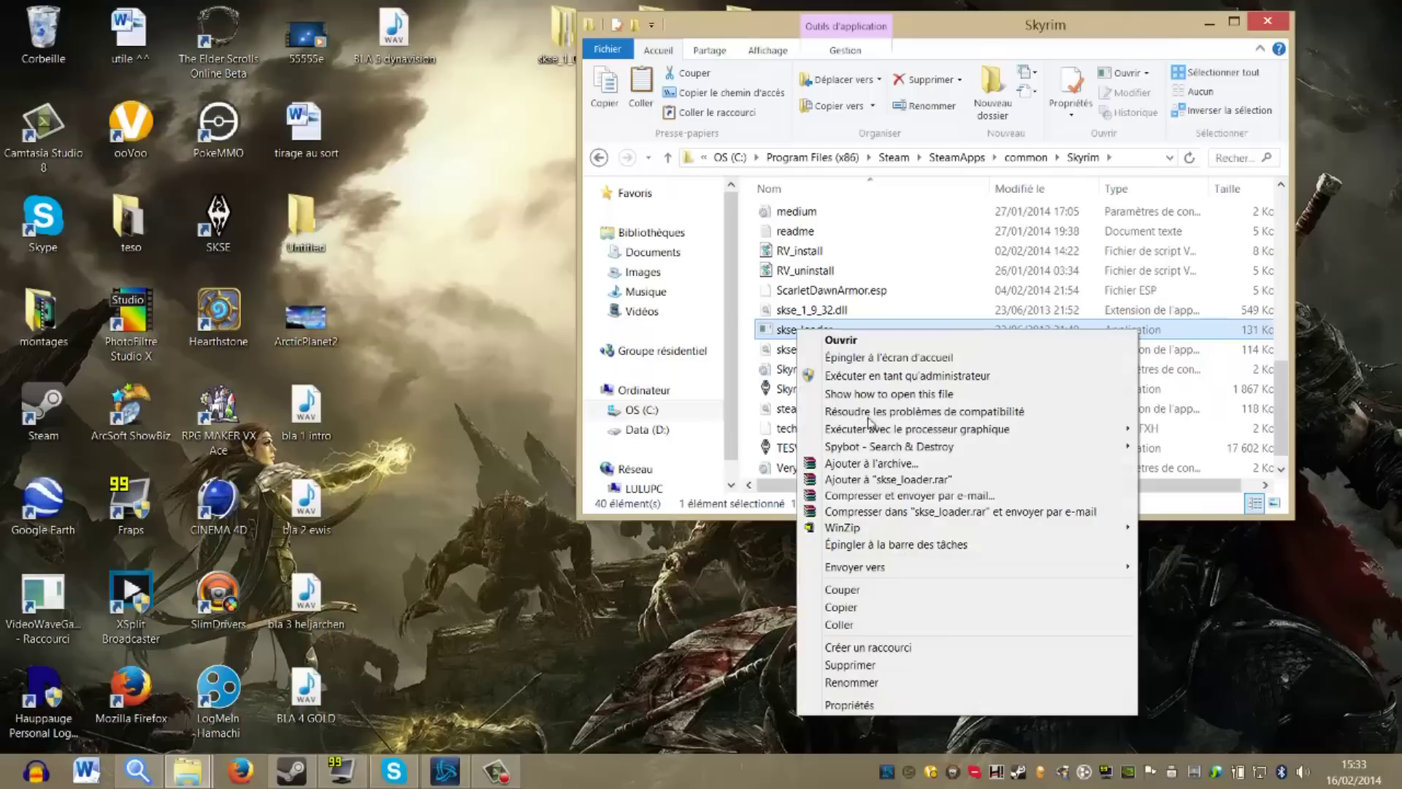
left_click(861, 649)
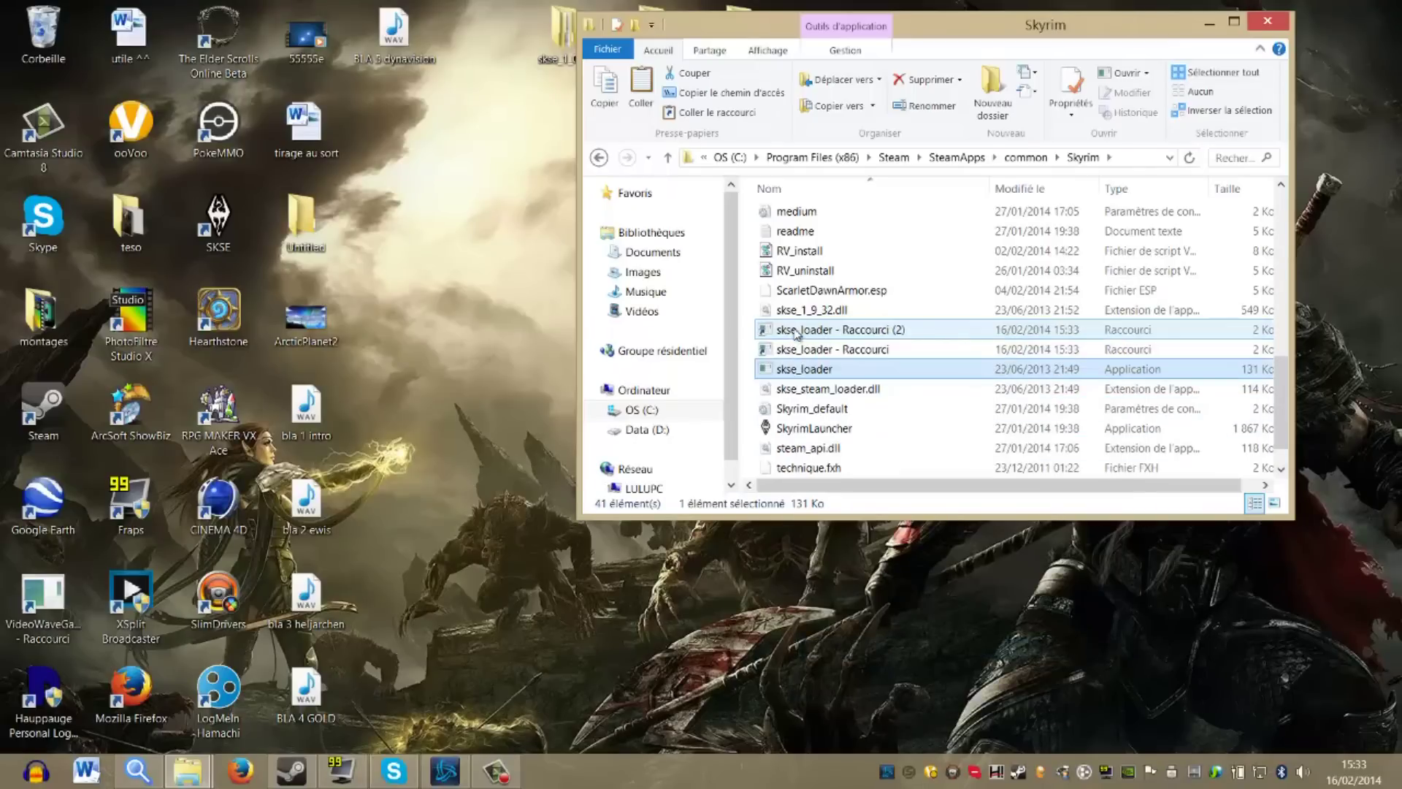
Step: Delete the duplicate shortcut "skse_loader - Raccourci (2)" from the Skyrim folder
left_click(814, 350)
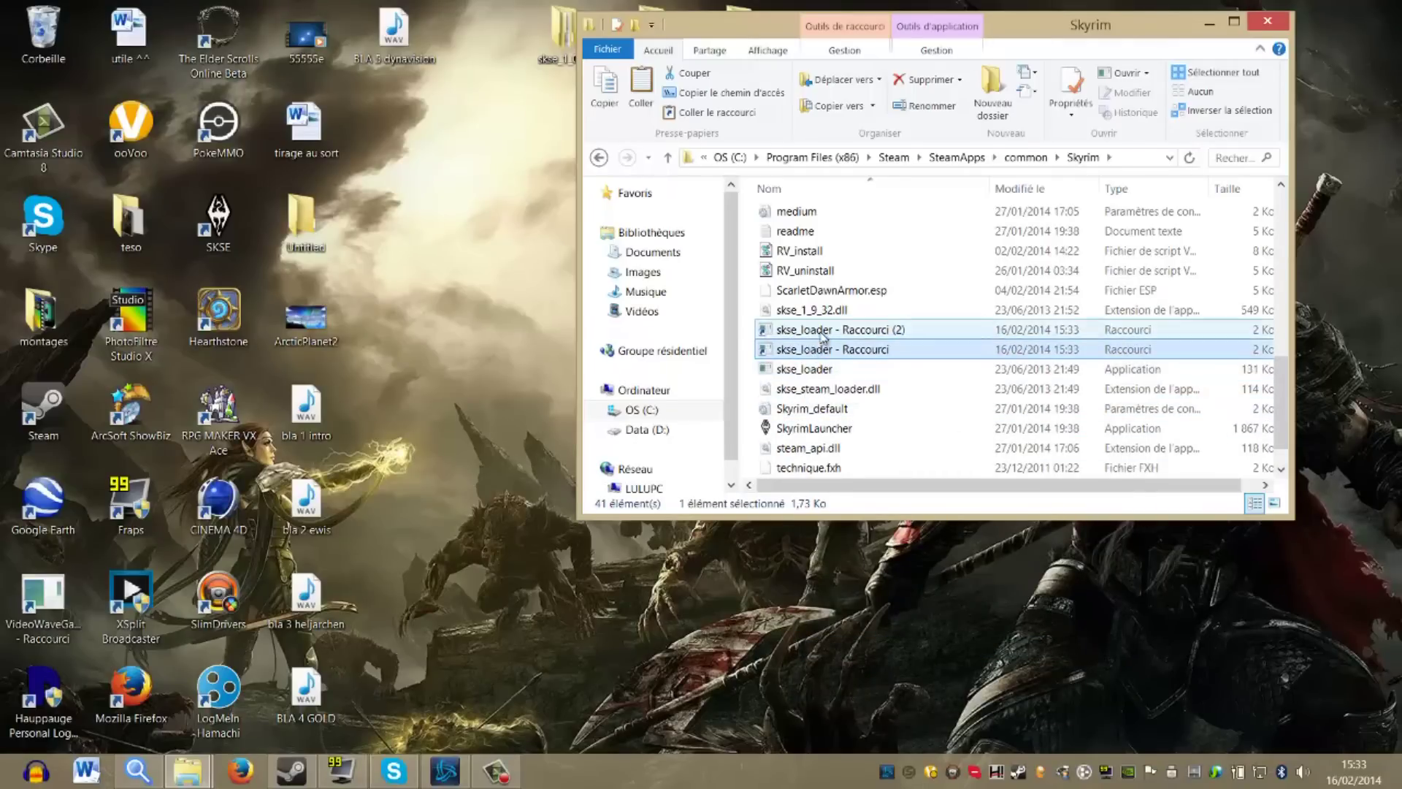
left_click(823, 336)
right_click(822, 336)
left_click(891, 684)
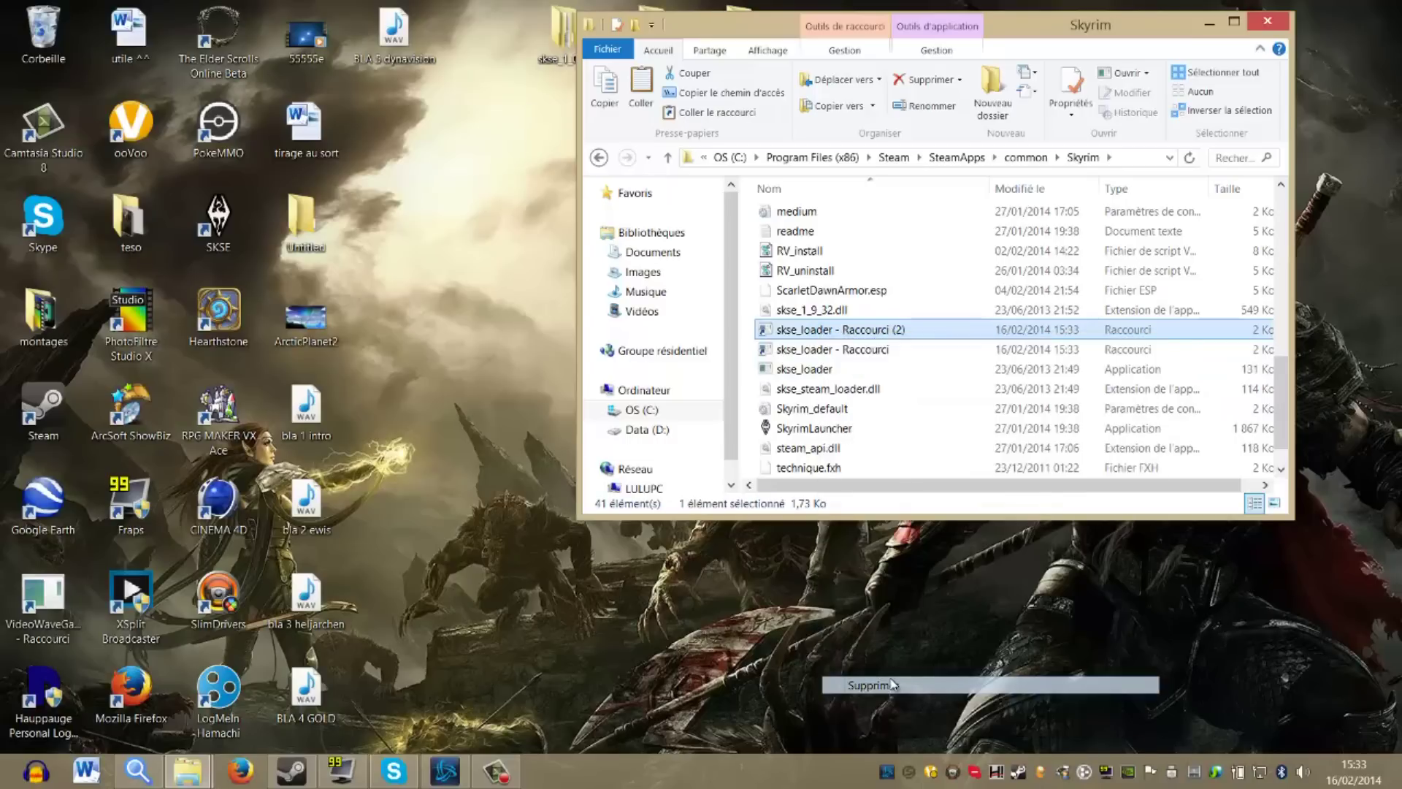
Step: Move the "skse_loader - Raccourci" shortcut from the Skyrim folder to the desktop
left_click(845, 332)
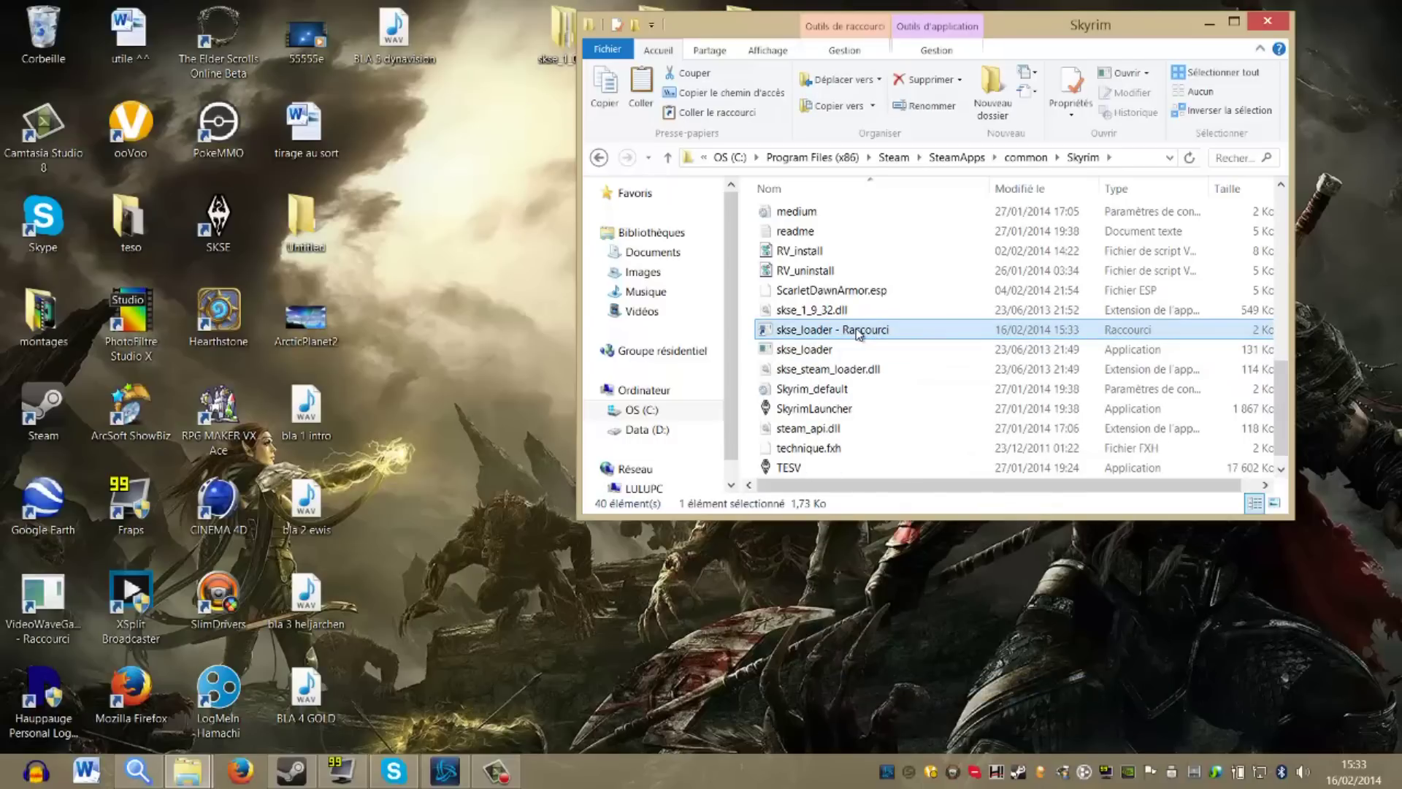
right_click(856, 329)
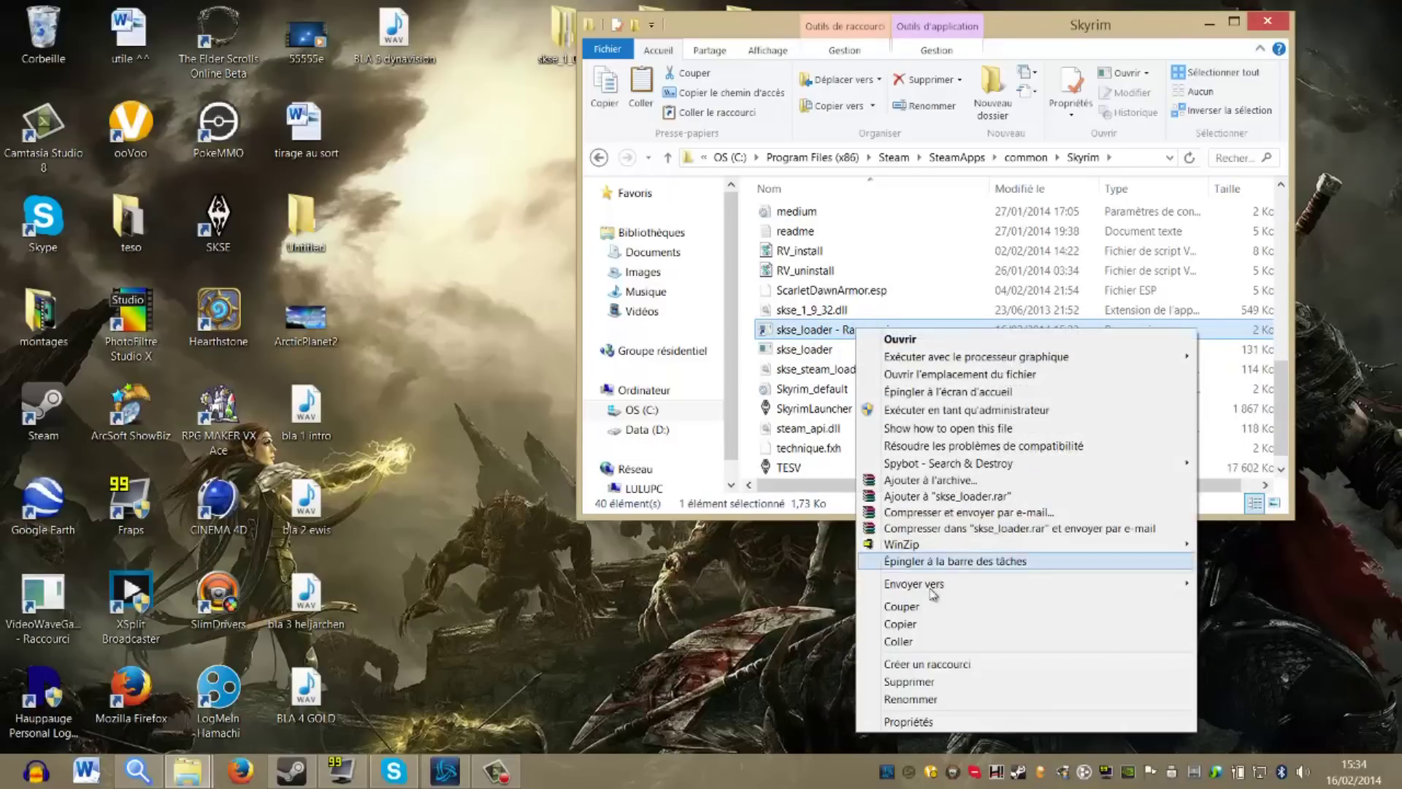
left_click(898, 607)
right_click(458, 518)
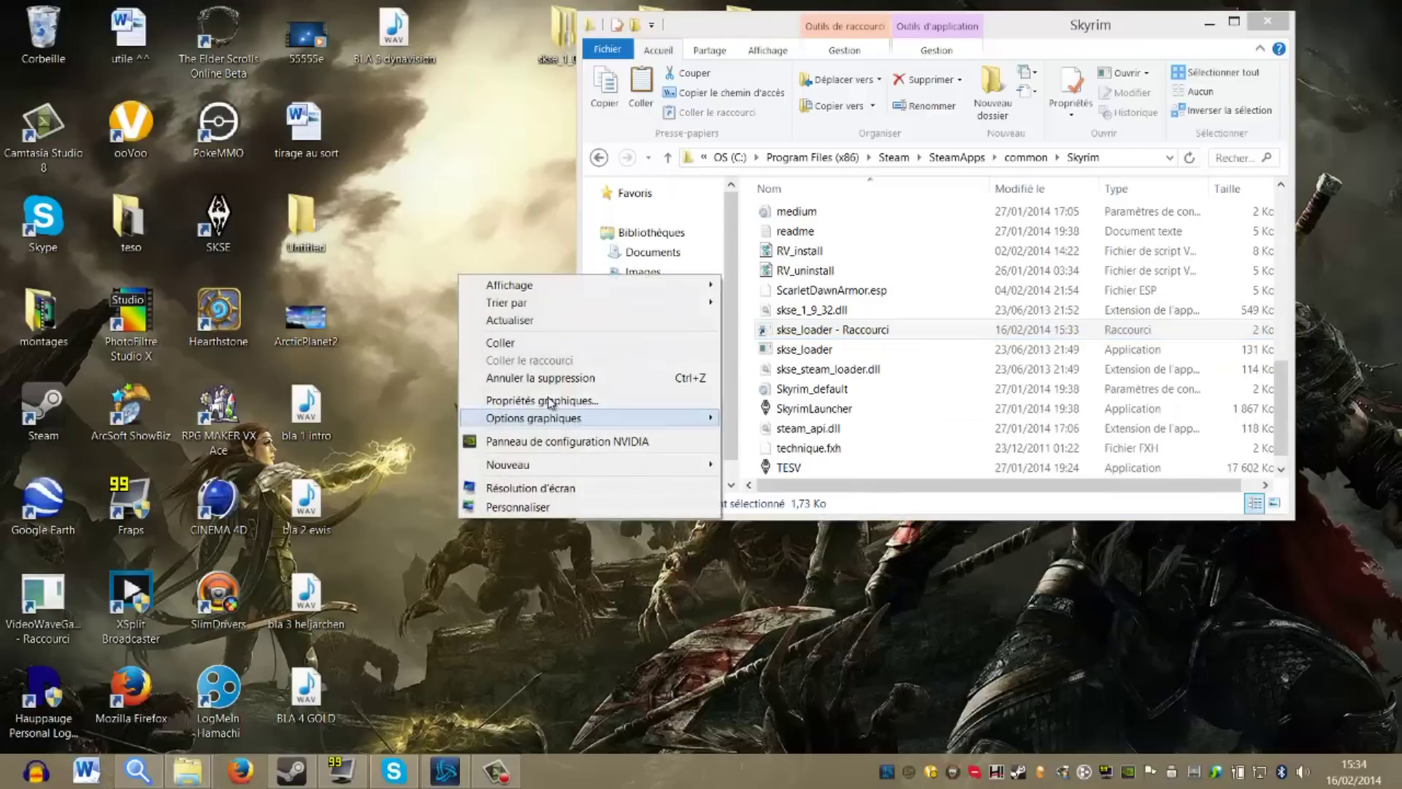
left_click(512, 346)
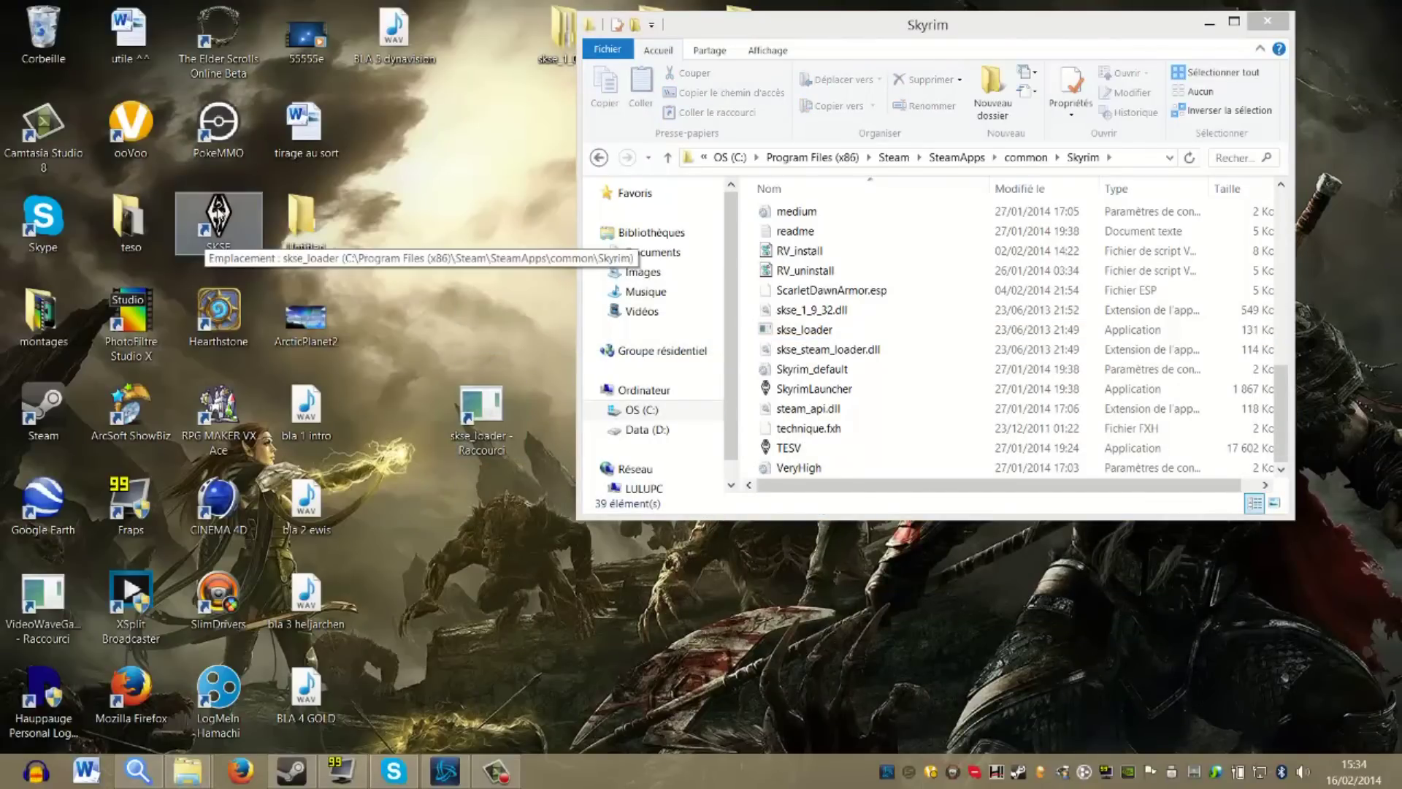
Step: Change the icon of the desktop skse_loader shortcut to the one from SkyrimLauncher in the Skyrim folder
right_click(462, 407)
left_click(486, 401)
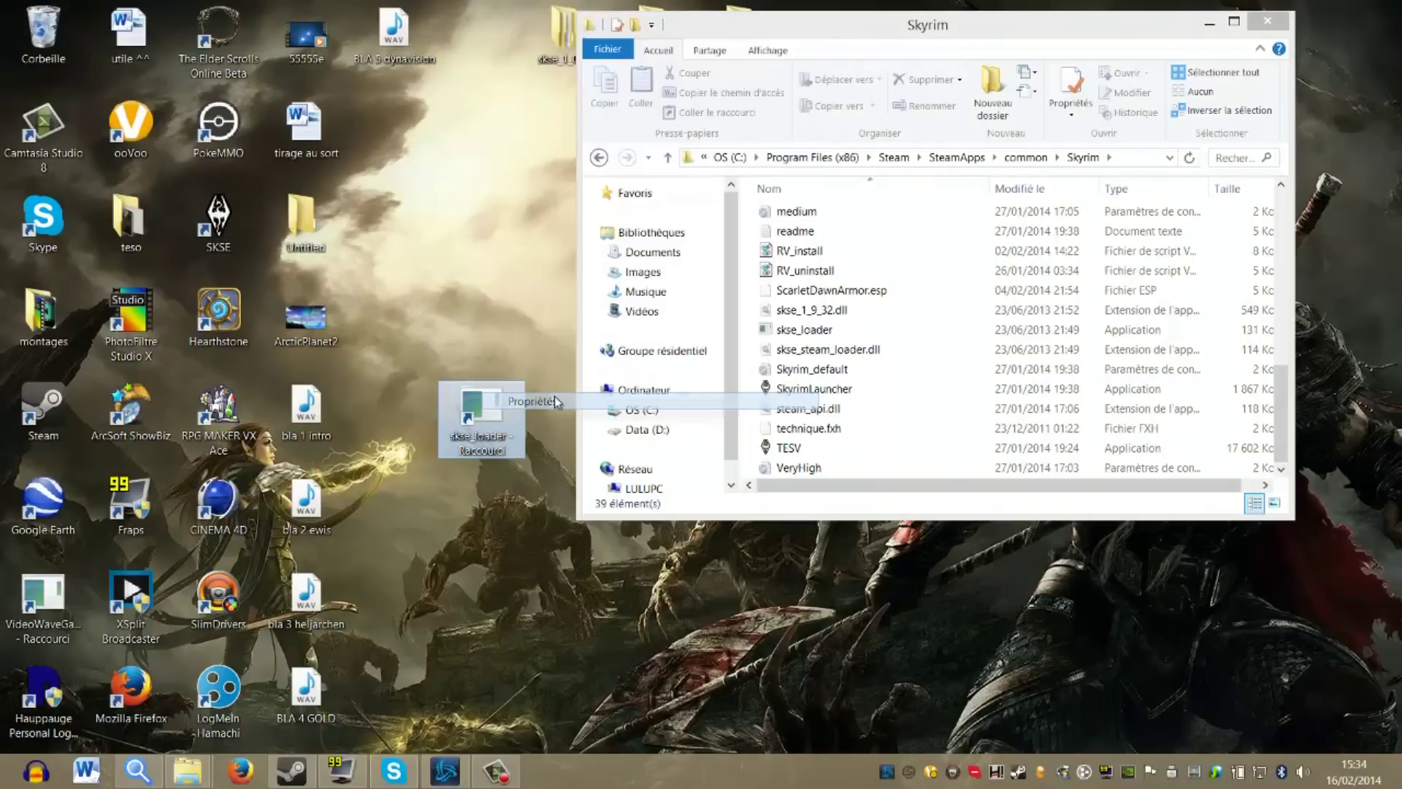
left_click(682, 601)
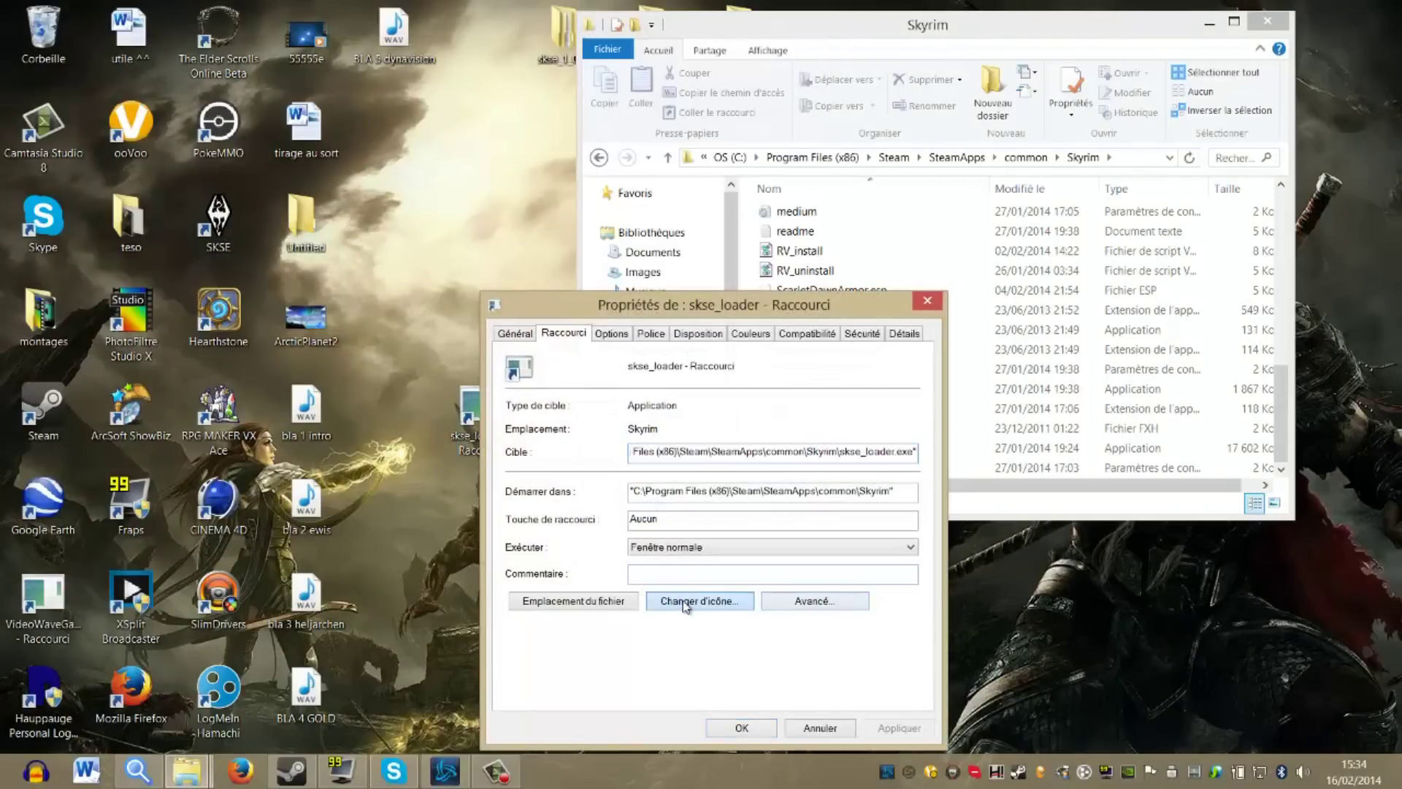
left_click(905, 401)
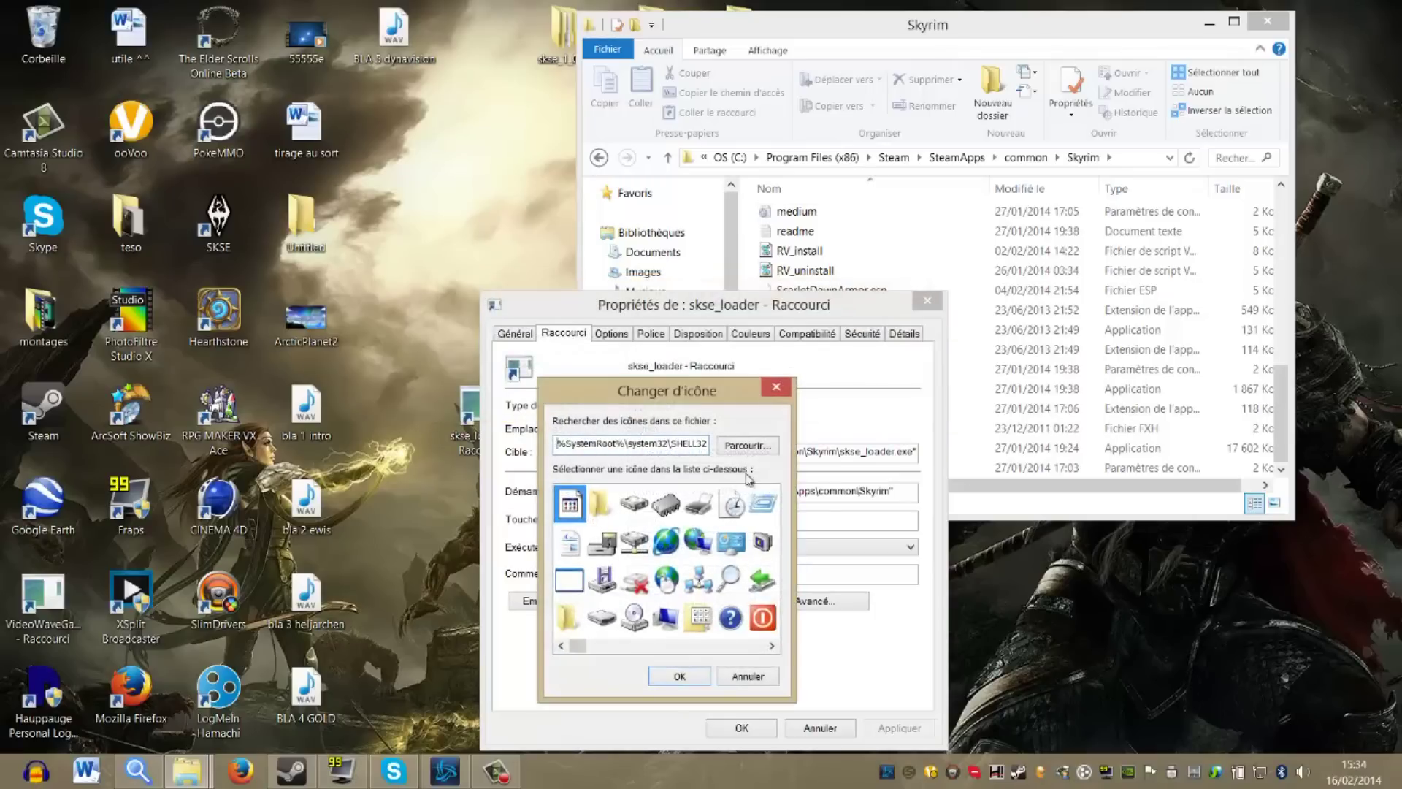
left_click(748, 445)
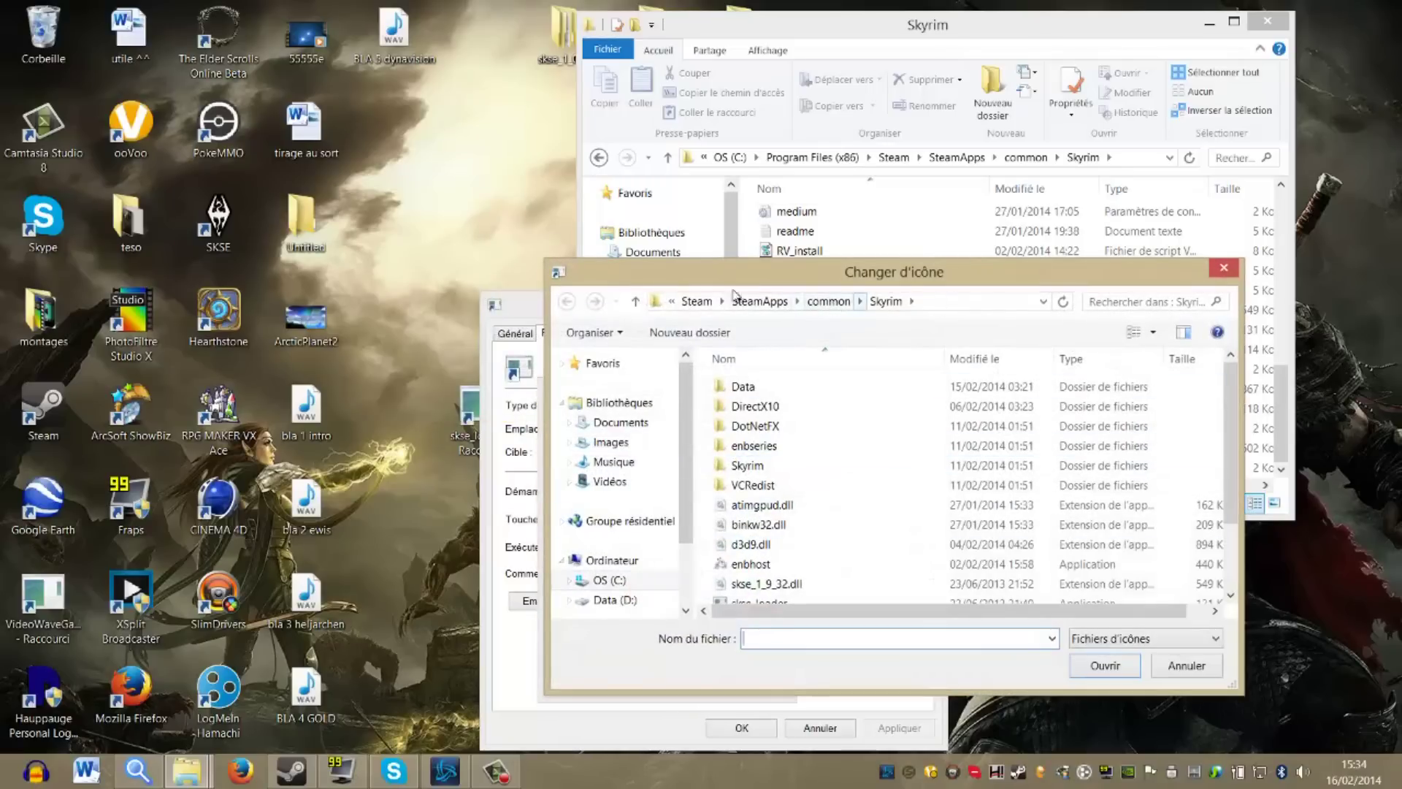
left_click_drag(1234, 422, 1235, 488)
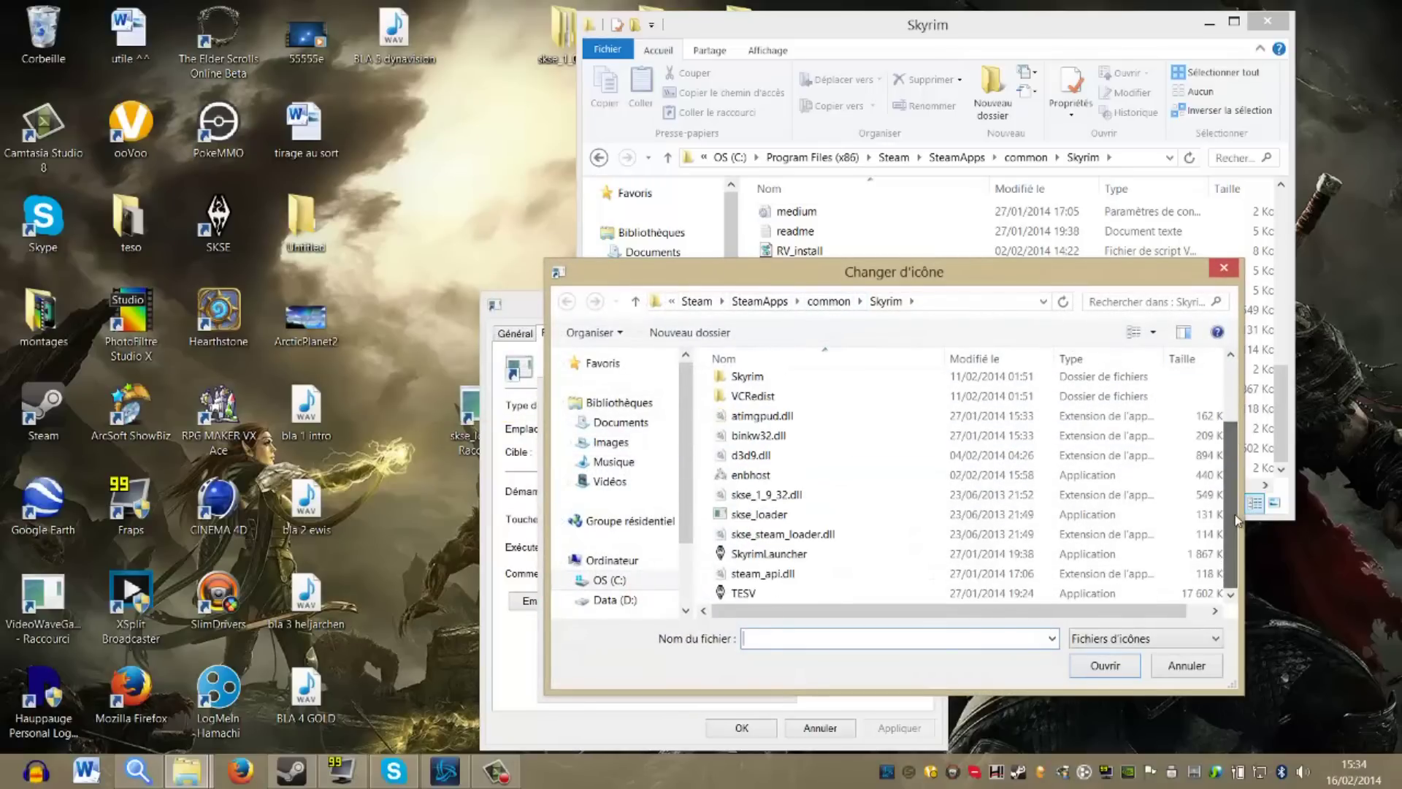
double_click(756, 555)
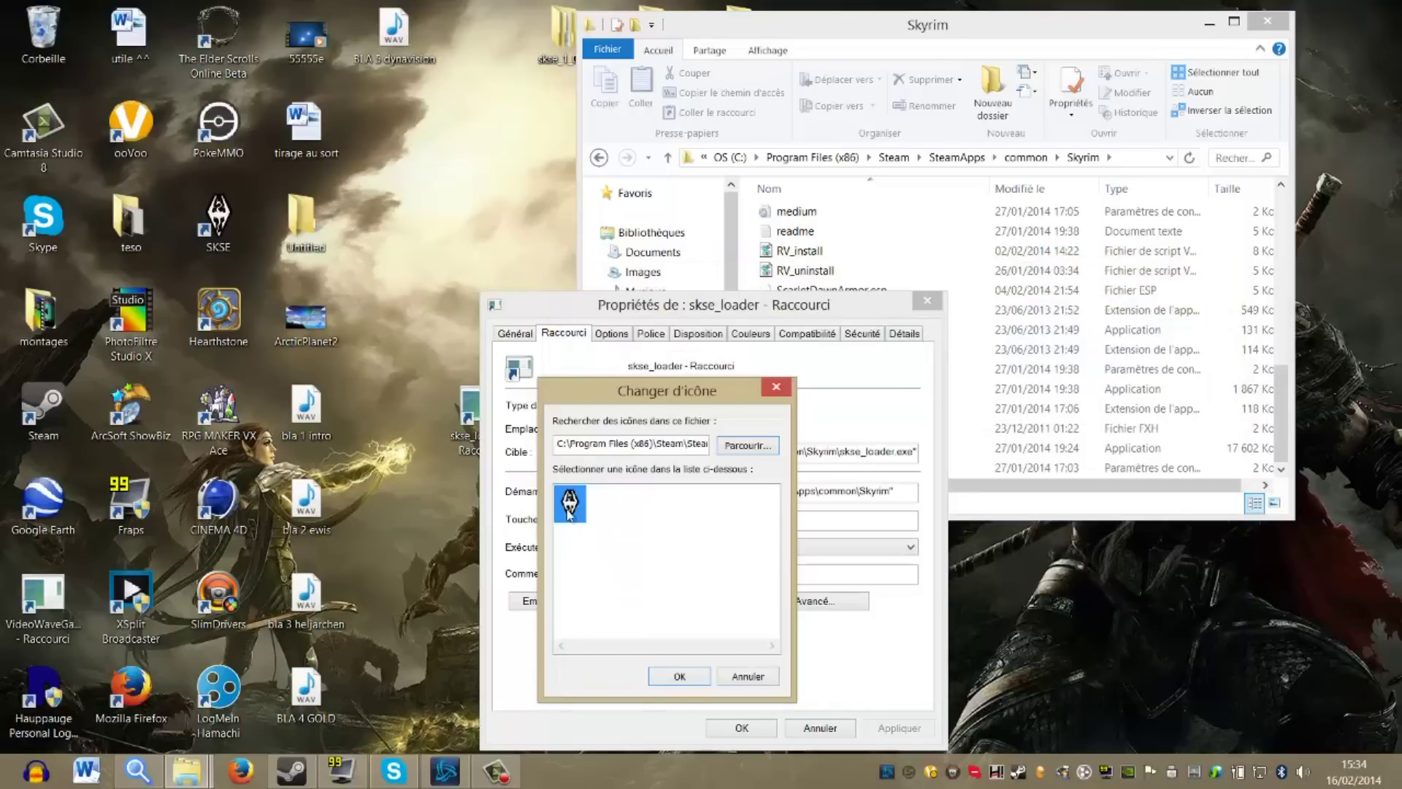
left_click(675, 676)
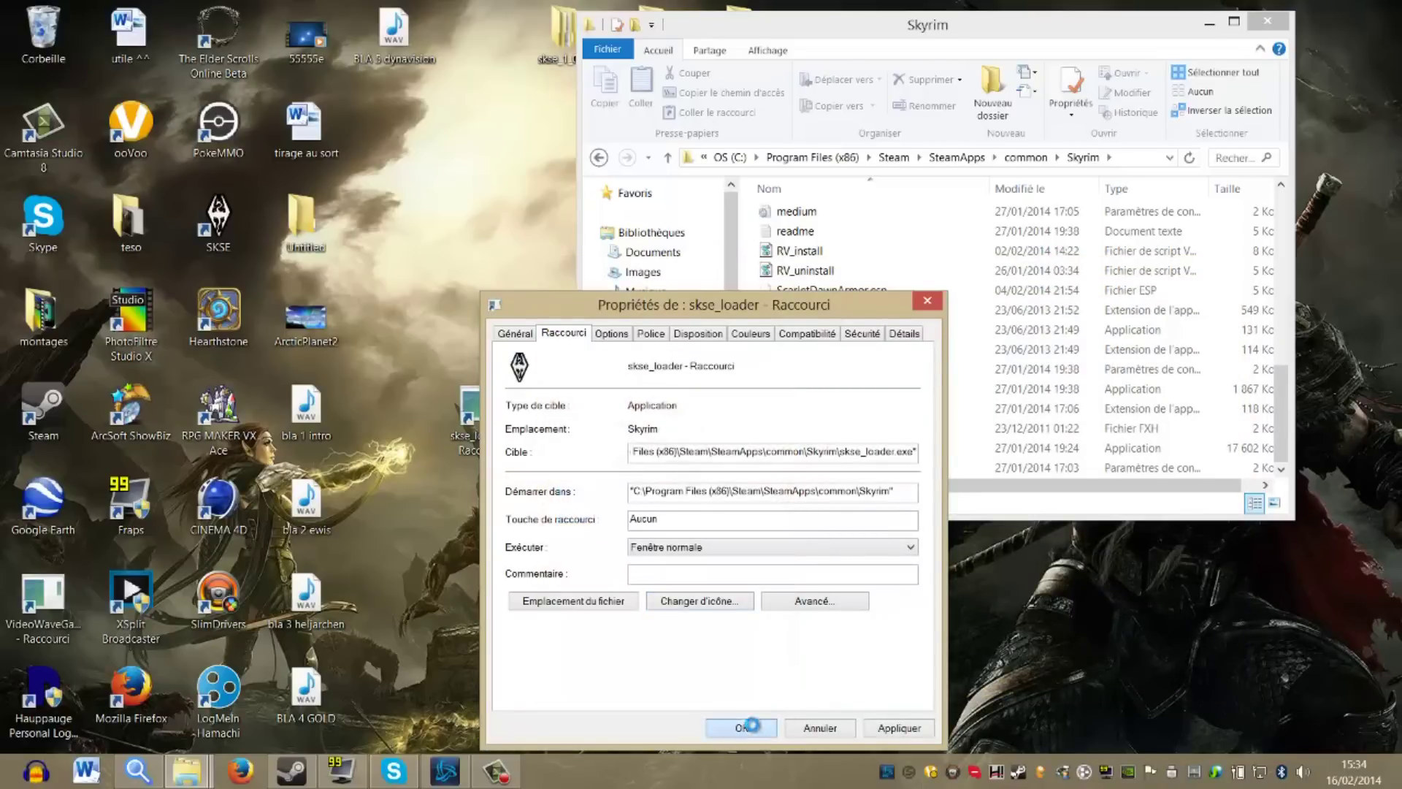
left_click(741, 728)
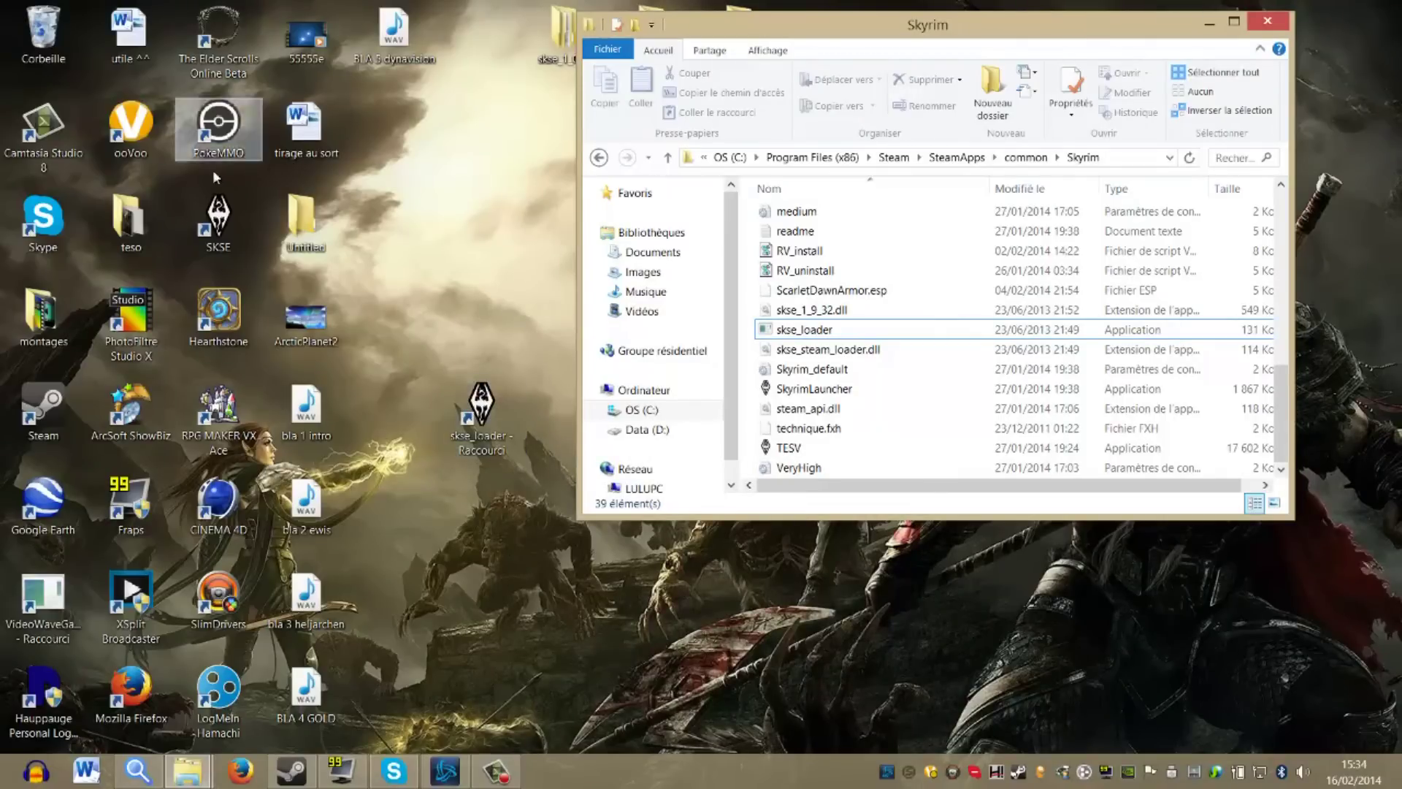
Step: Delete the "skse_loader - Raccourci" shortcut from the desktop, keeping the existing SKSE shortcut
right_click(472, 406)
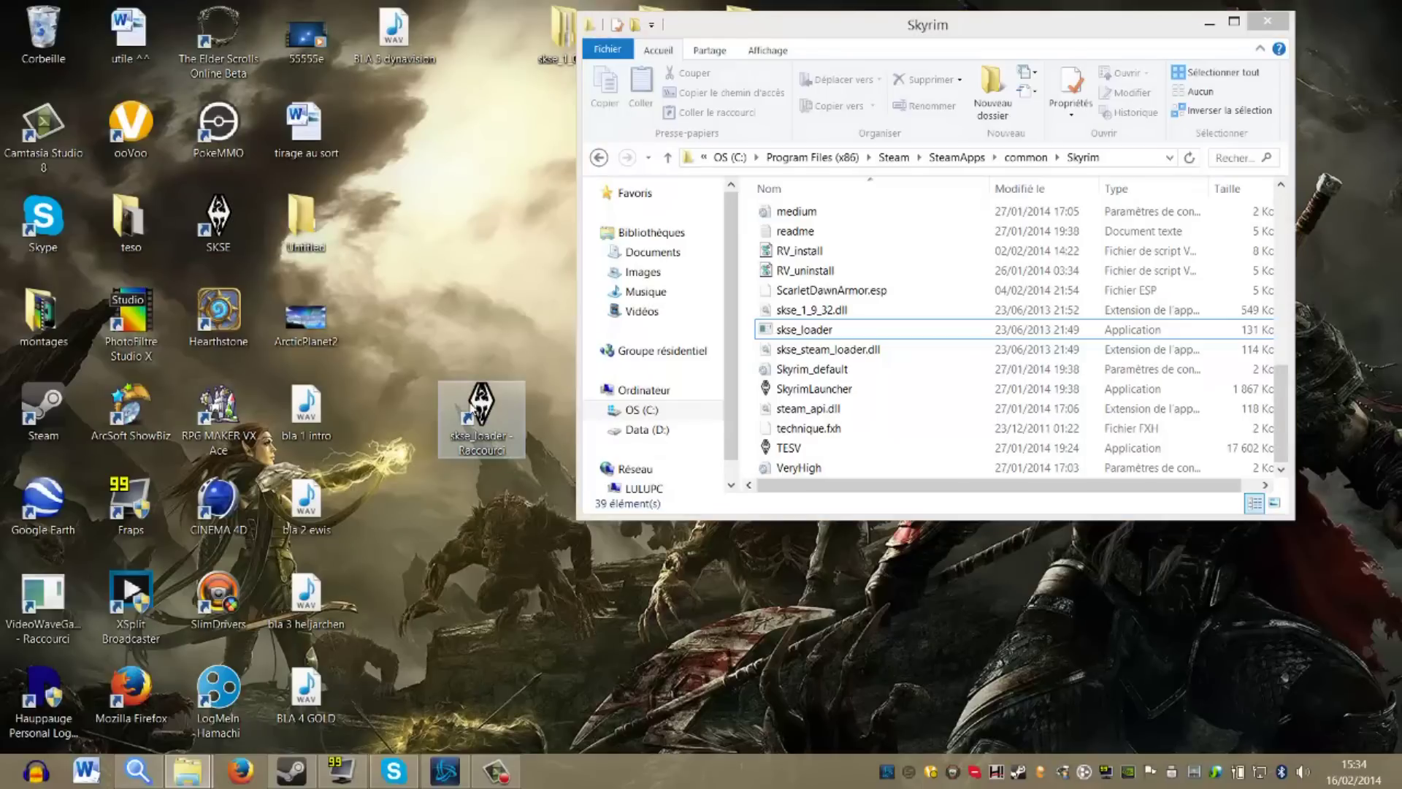
left_click(492, 355)
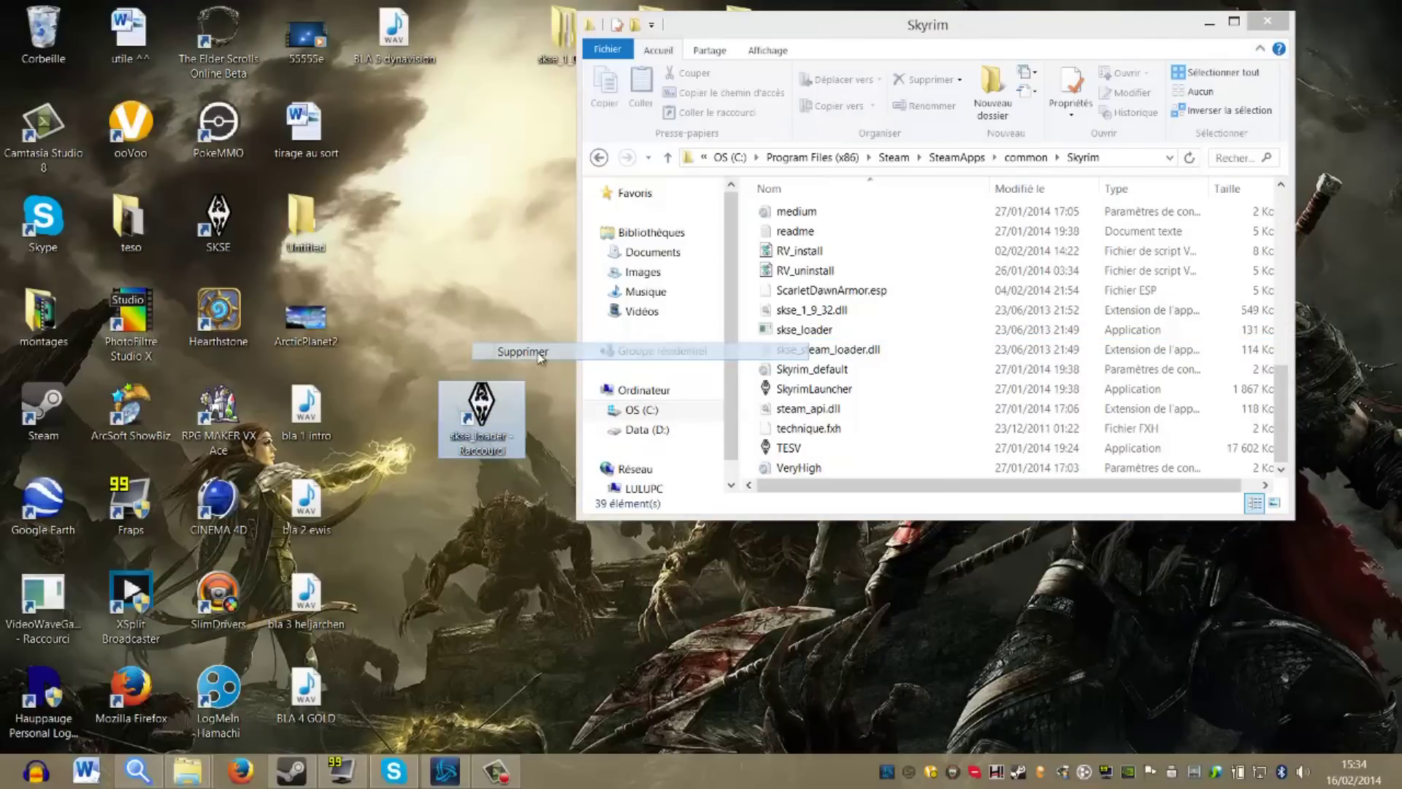
left_click(238, 203)
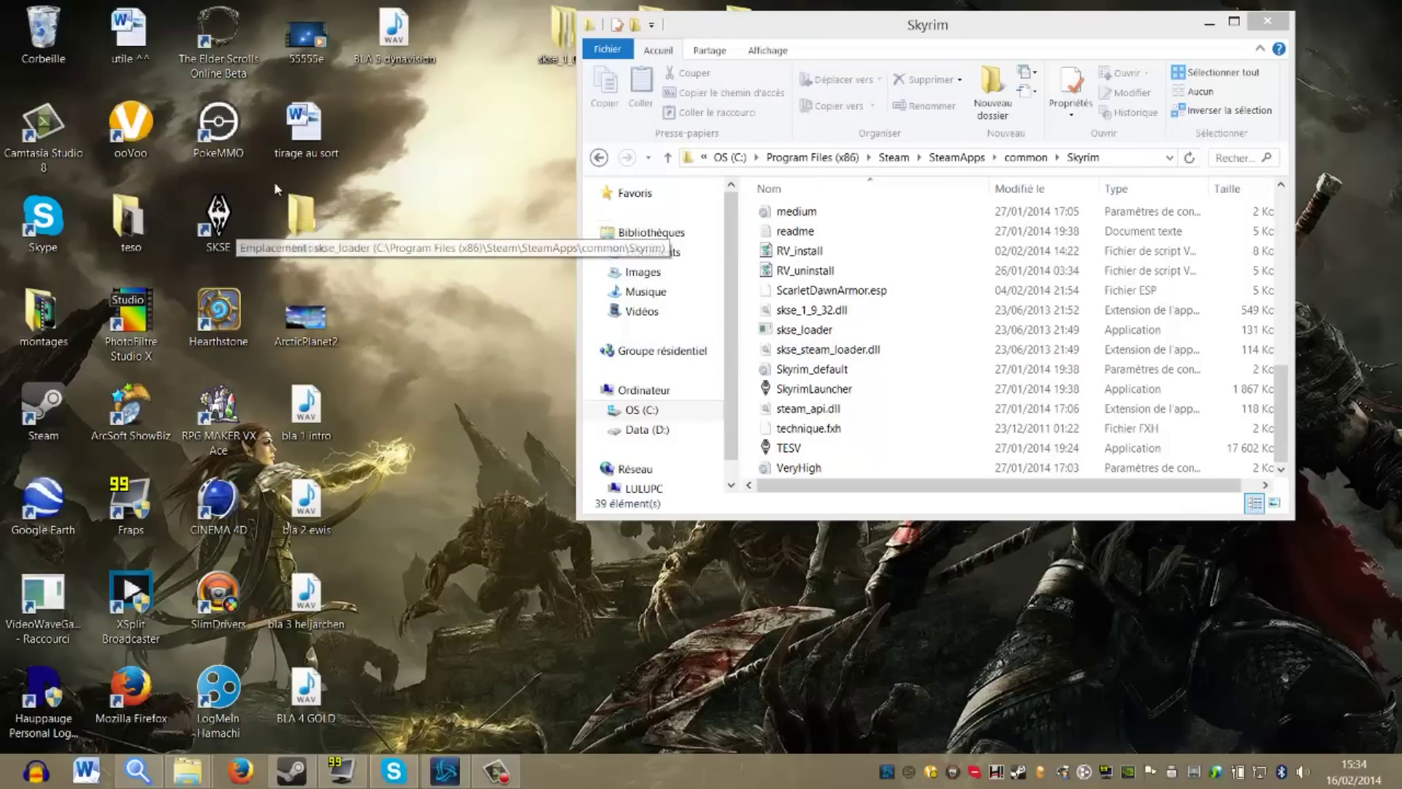
Step: Switch to Steam, launch The Elder Scrolls V: Skyrim from the library, and minimize the Steam window
left_click(308, 780)
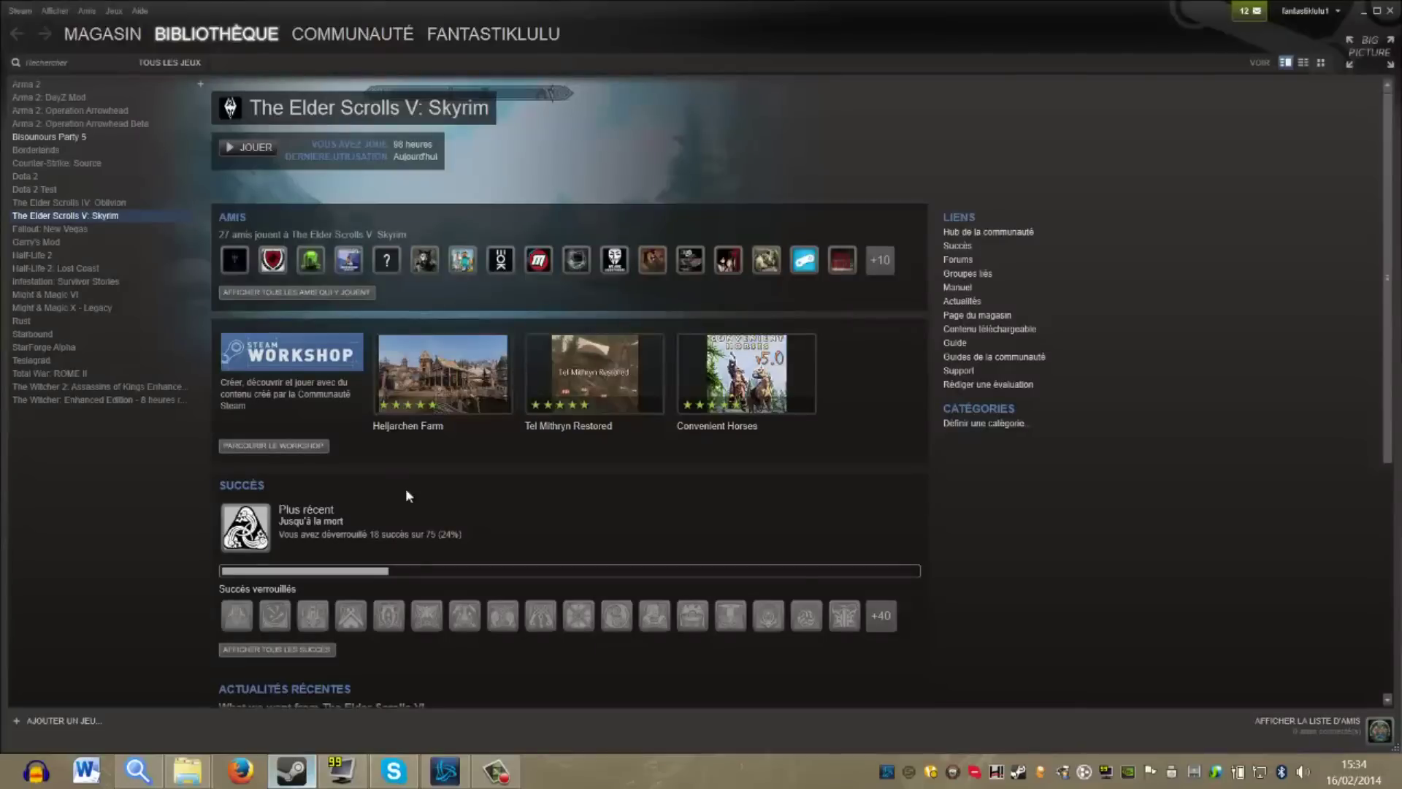
left_click(248, 149)
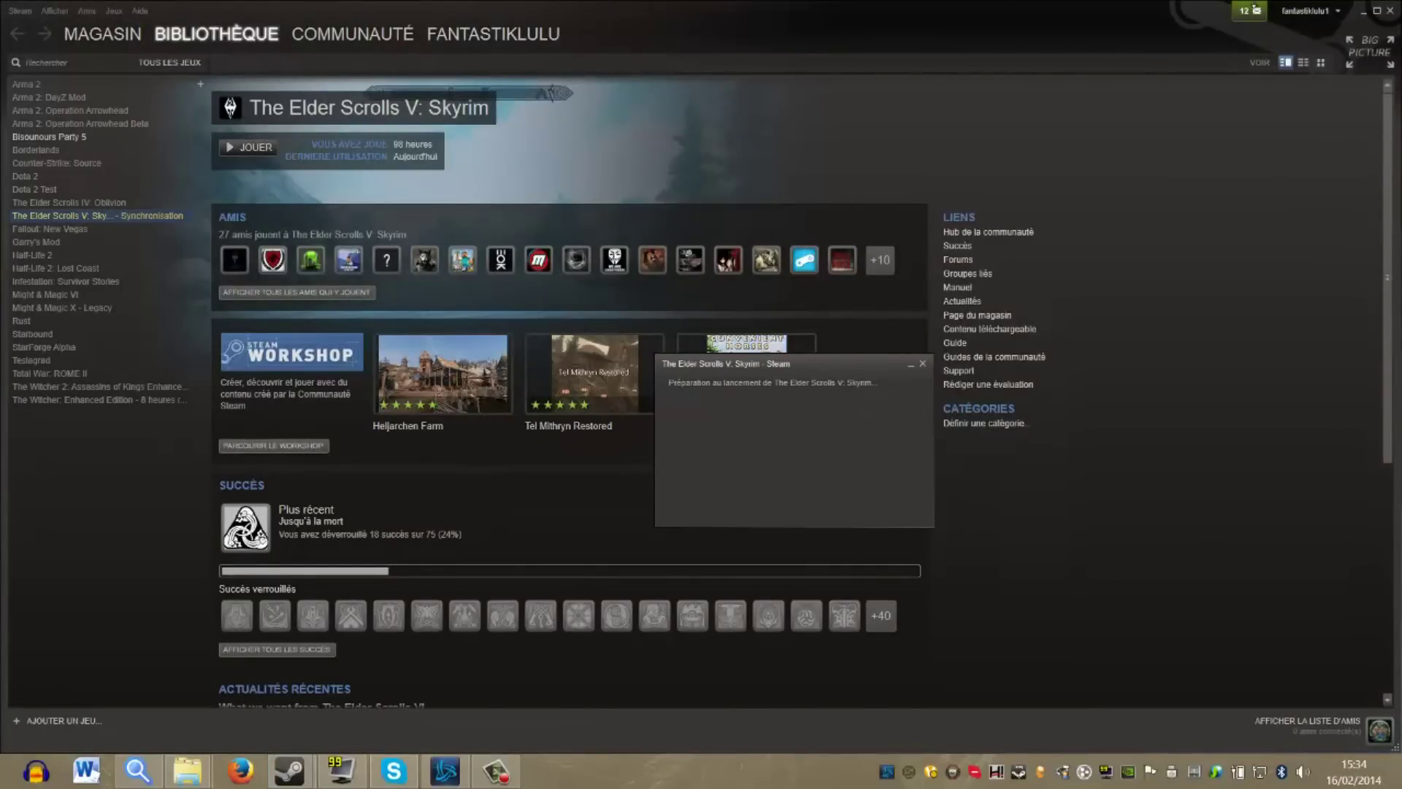
left_click(1365, 12)
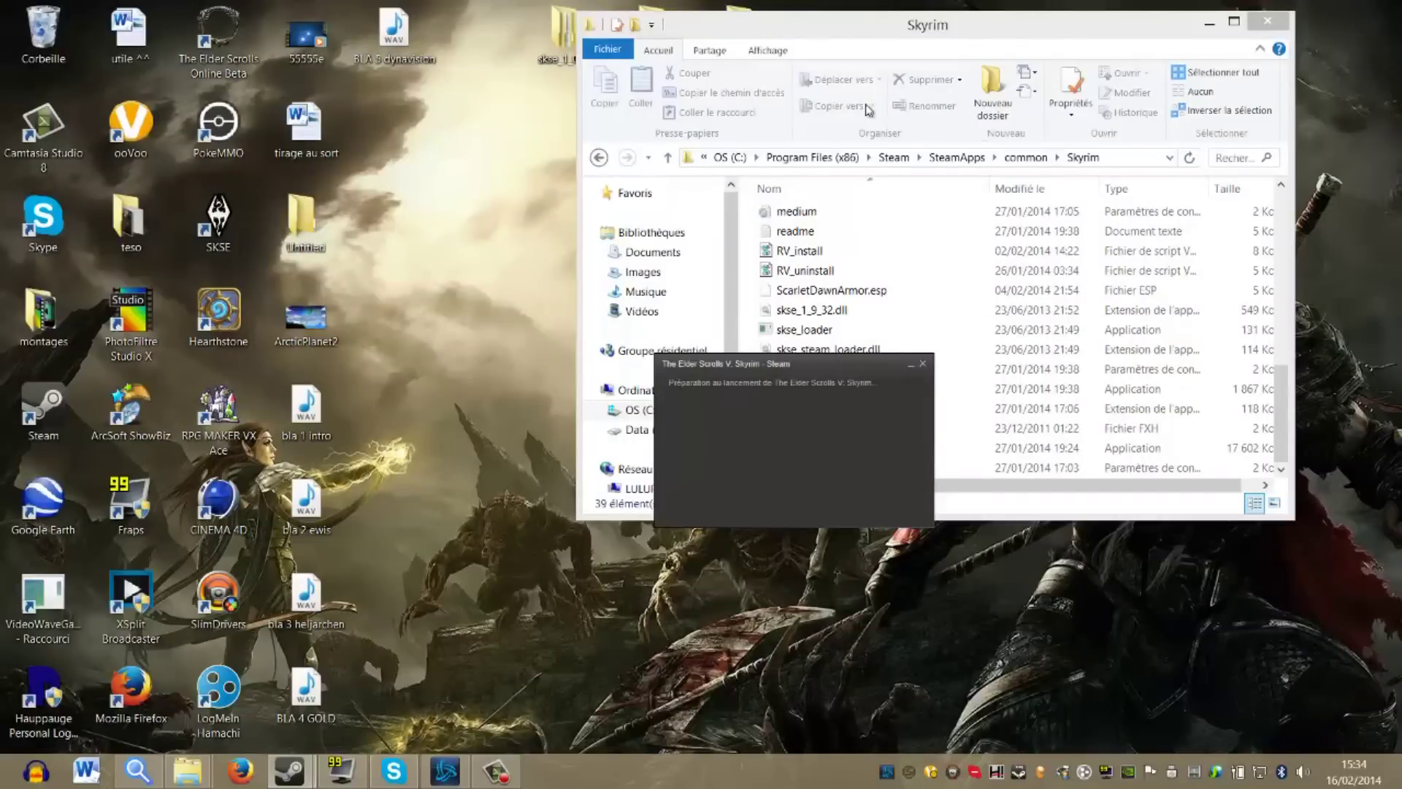
Step: Reopen the Skyrim folder, and copy the scripts folder from the Data folder of skse_1_06_16
left_click(599, 158)
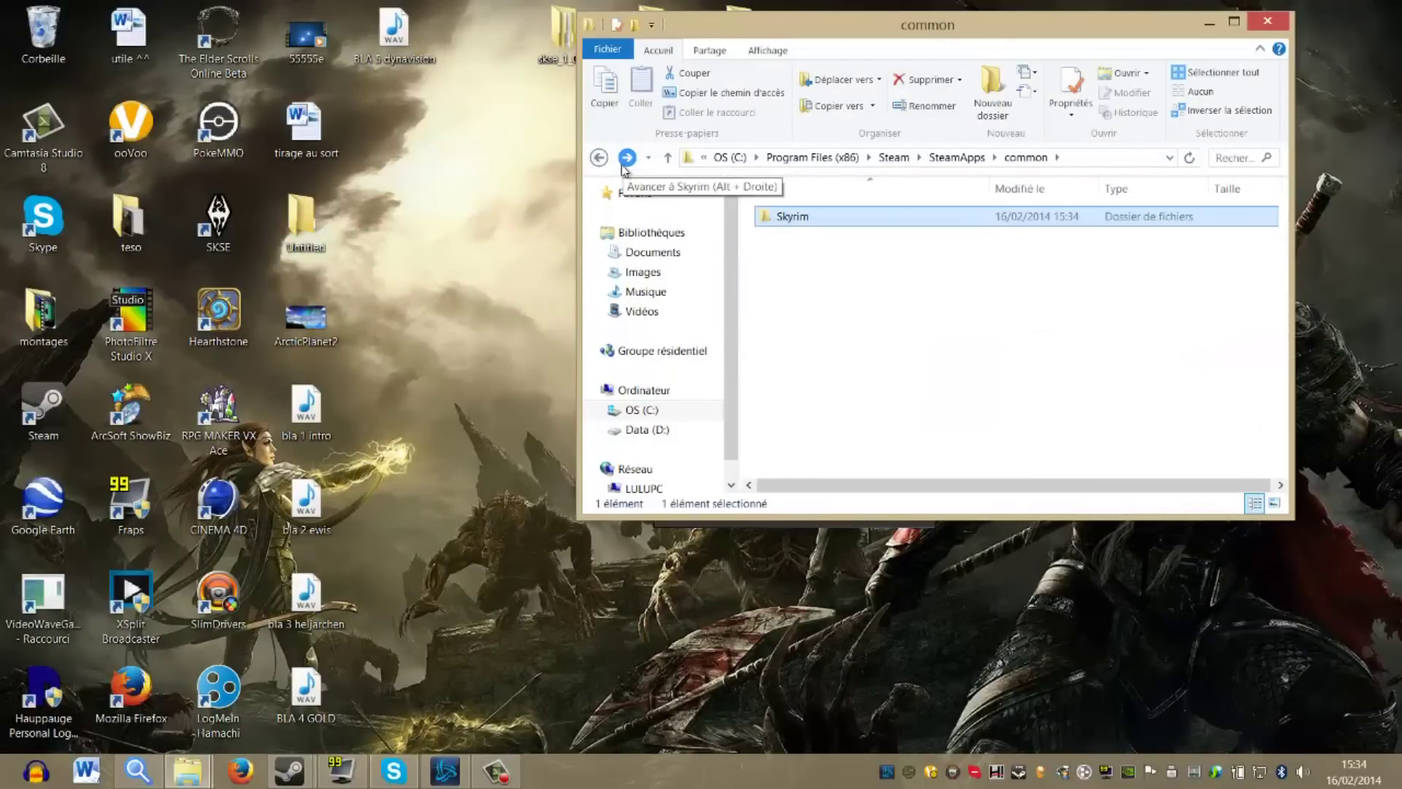
double_click(843, 220)
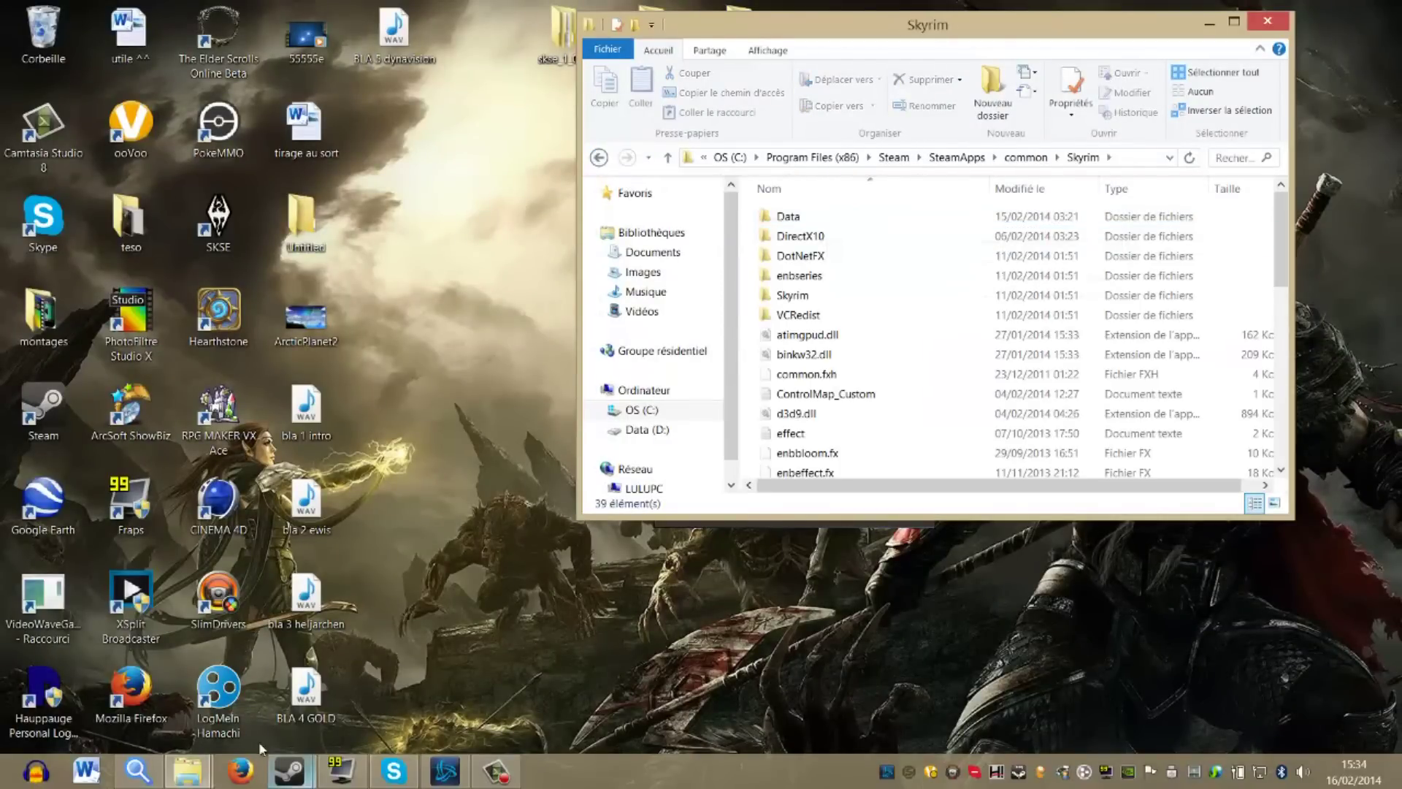
left_click(187, 771)
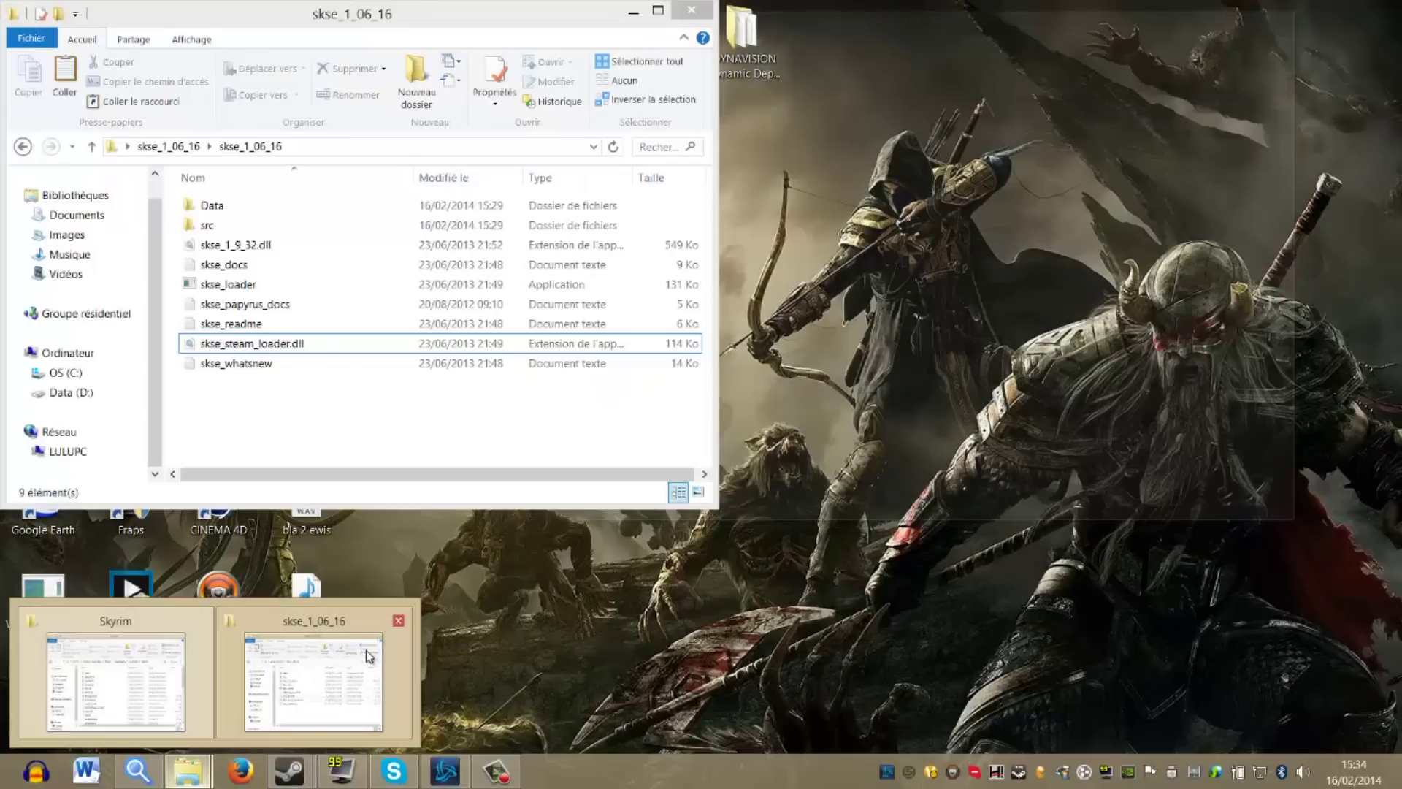
left_click(371, 658)
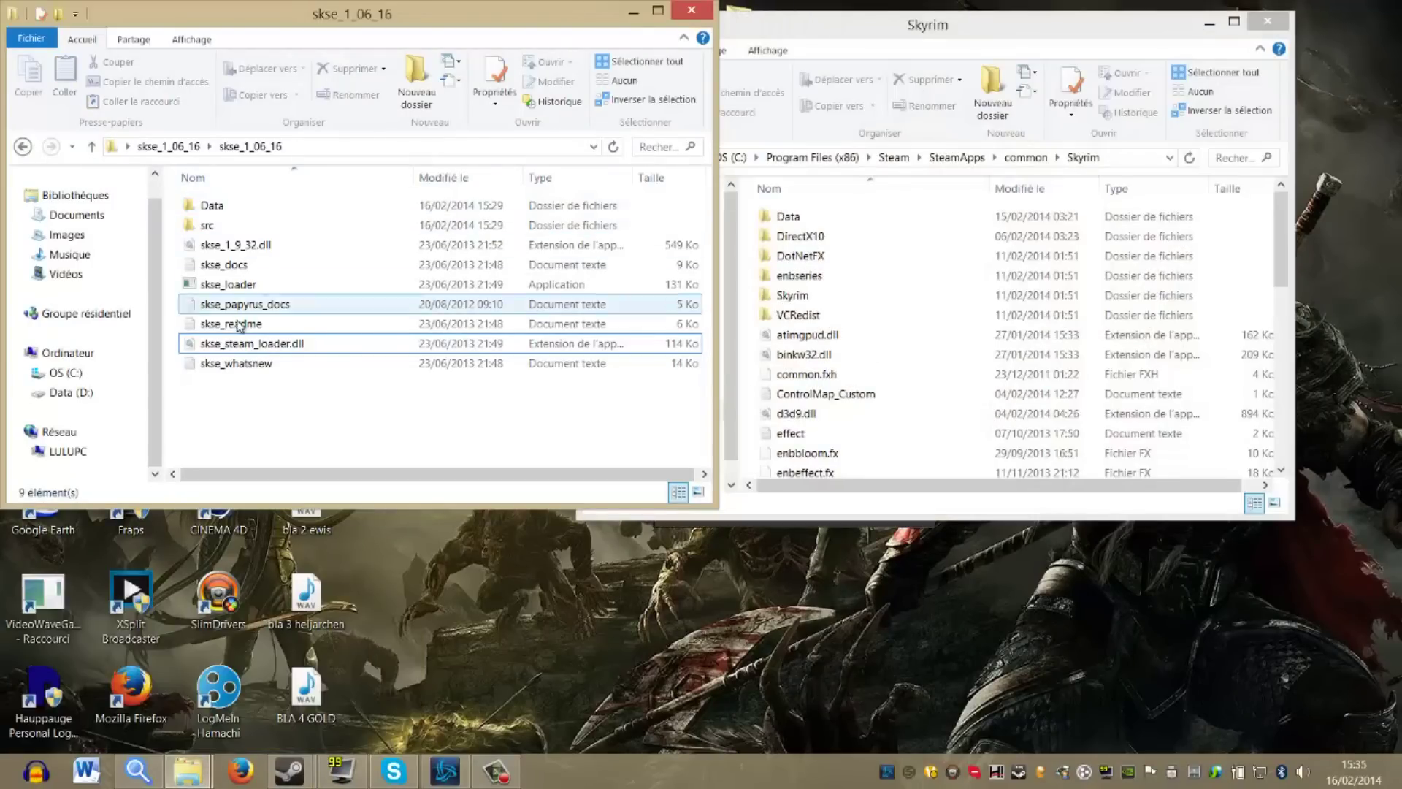
double_click(247, 207)
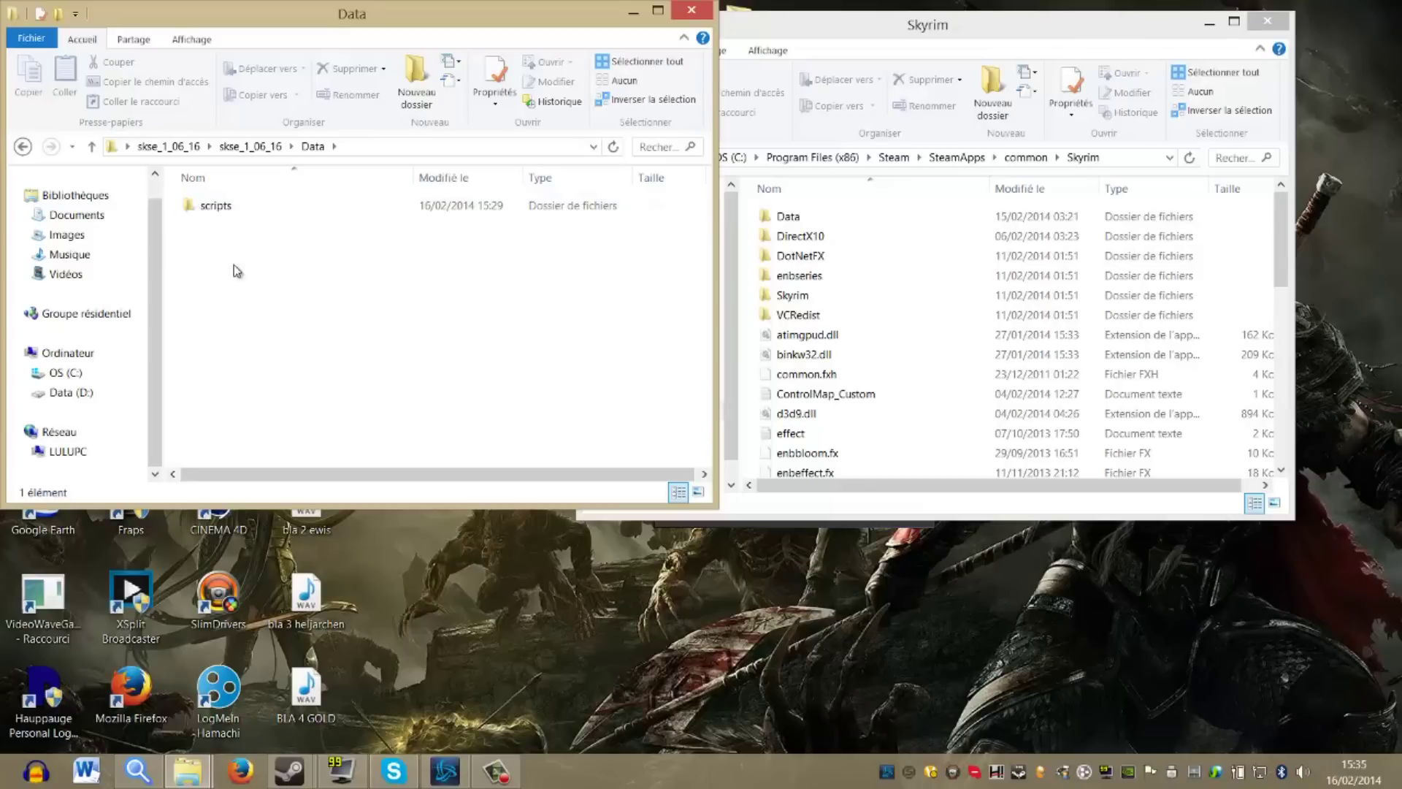
left_click(243, 208)
right_click(243, 207)
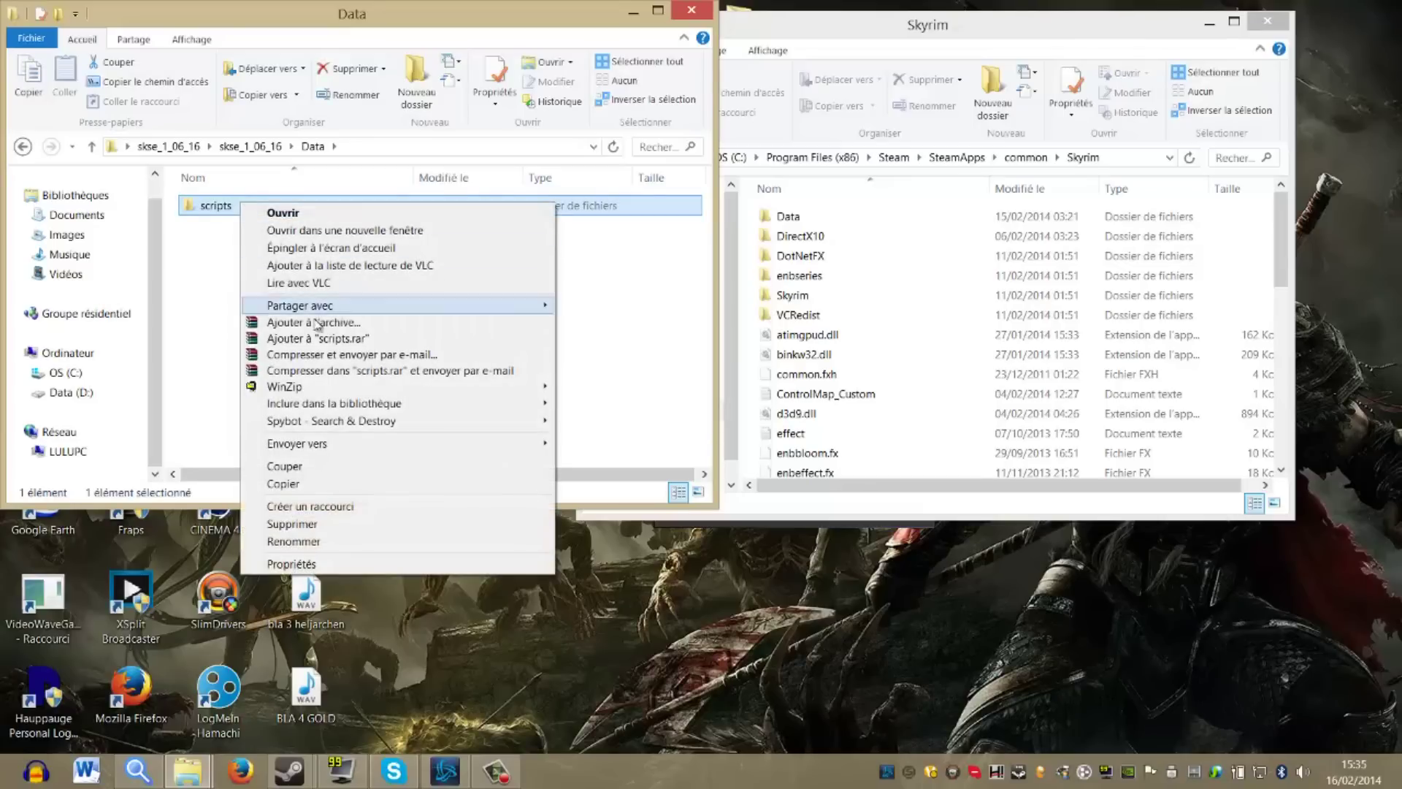
left_click(293, 465)
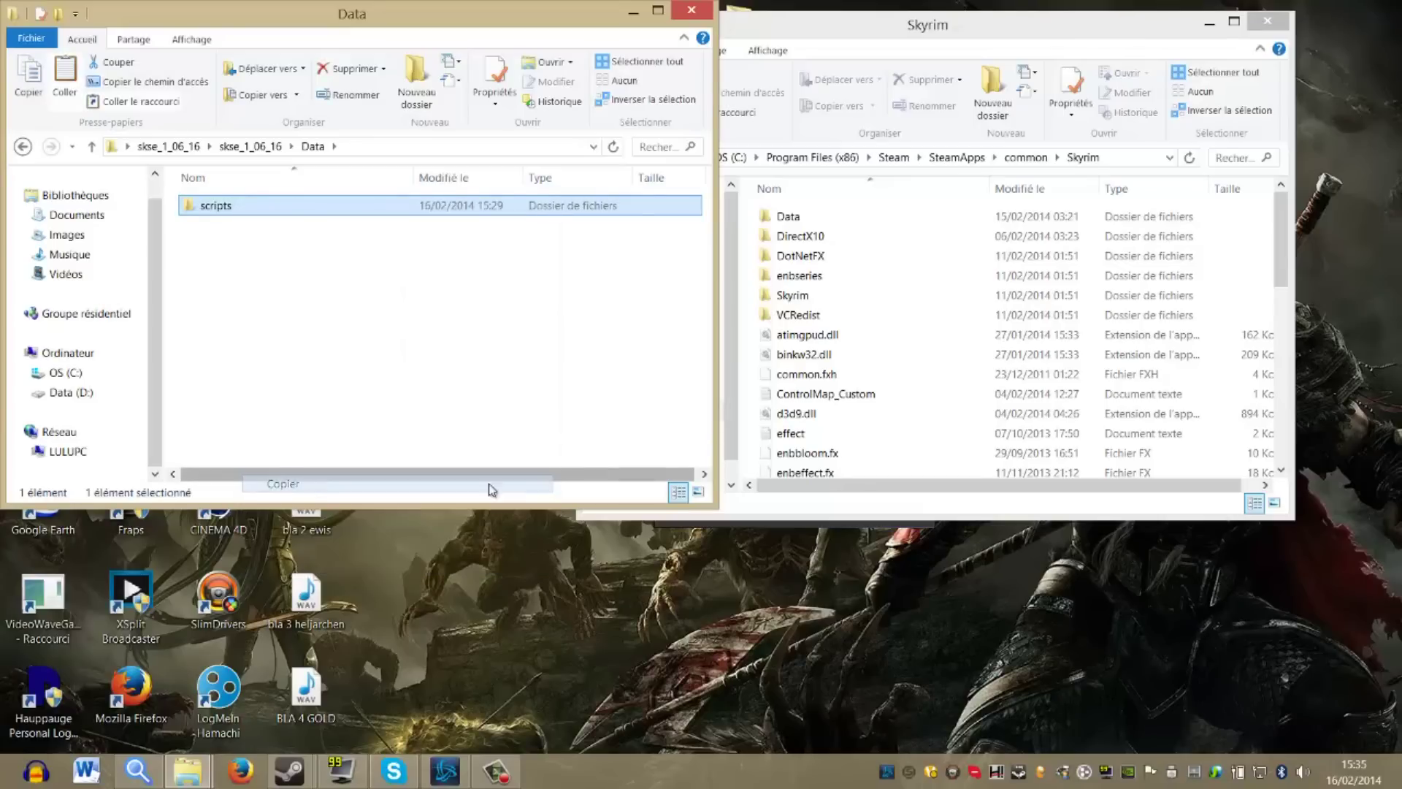
Step: Try to paste the scripts folder into Skyrim's Data folder, and close the SKSE Data window
double_click(823, 214)
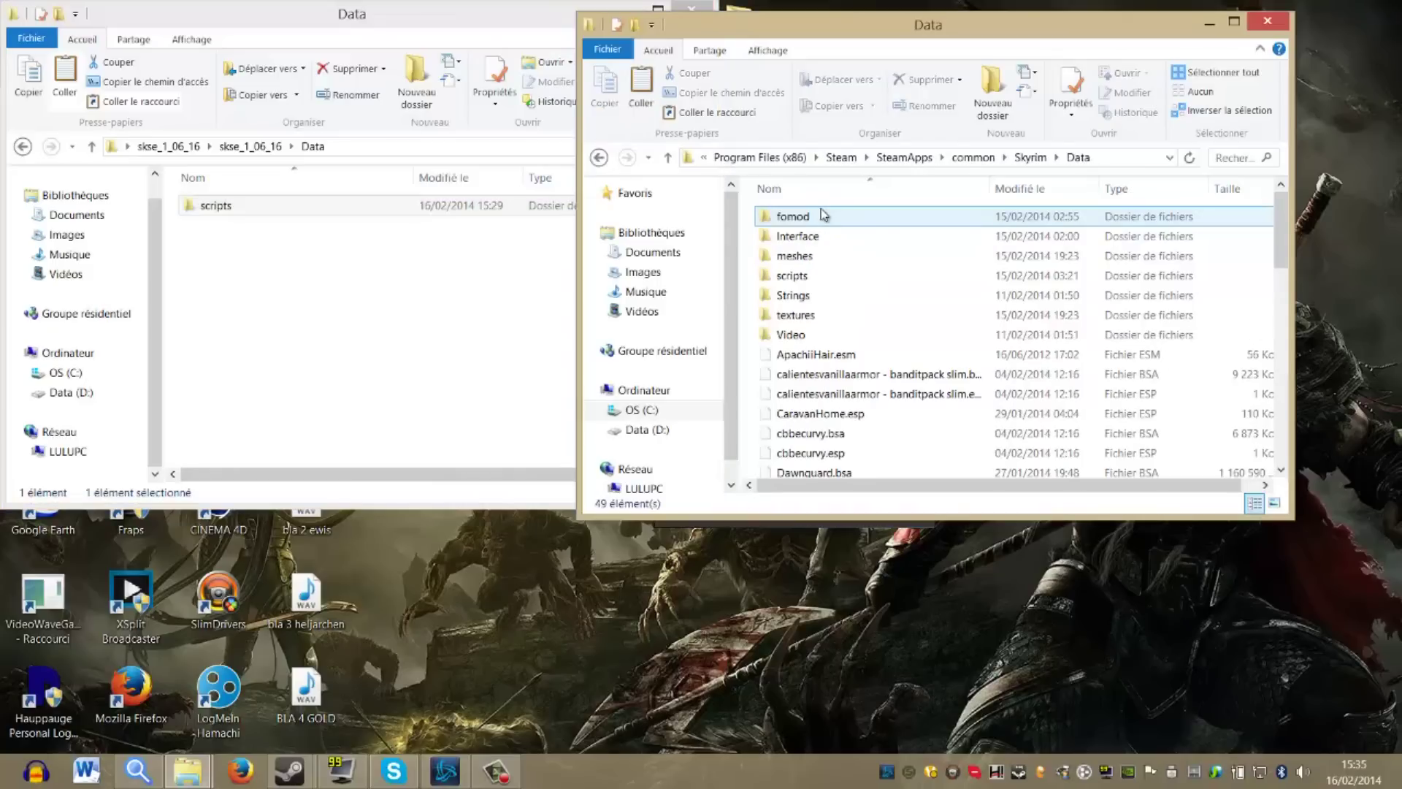
right_click(748, 231)
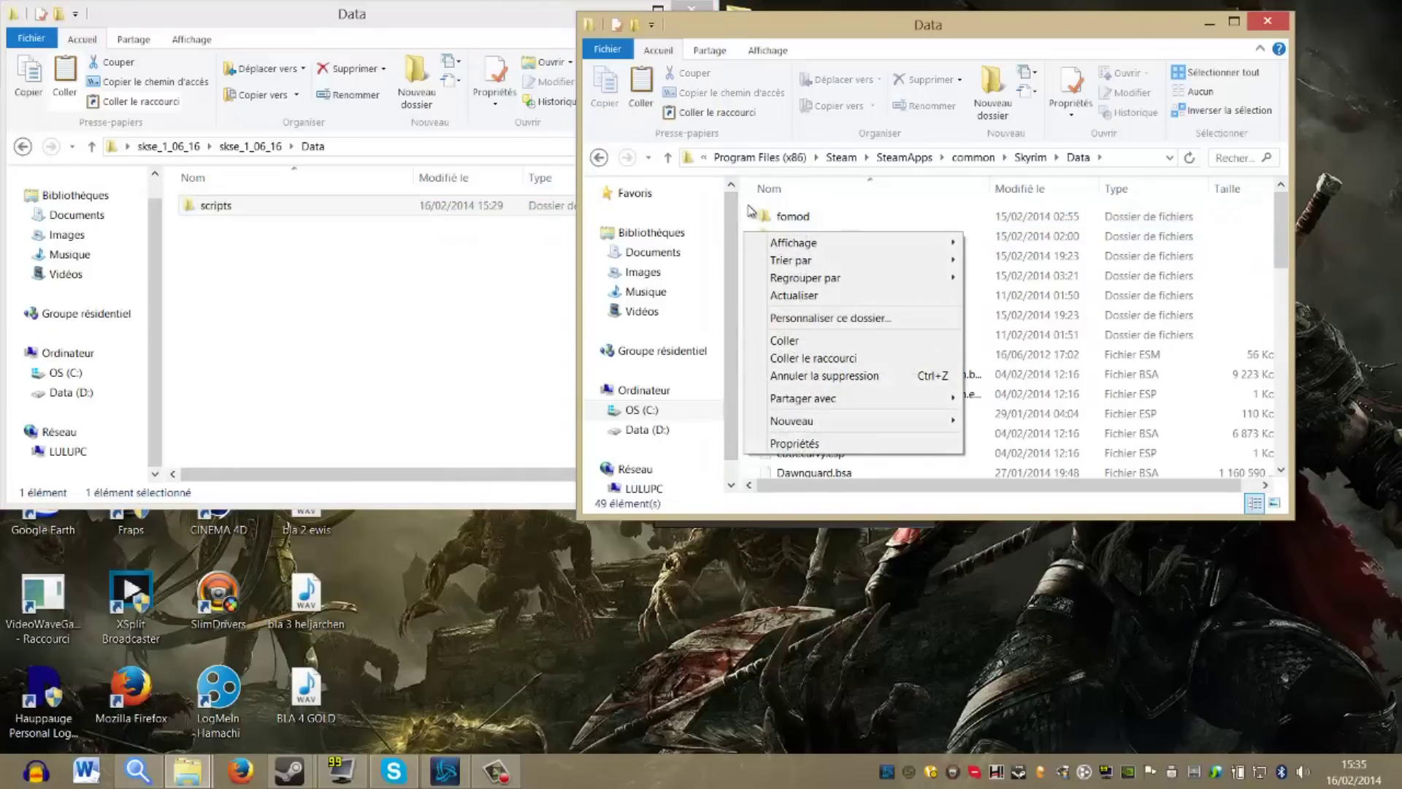
left_click(750, 211)
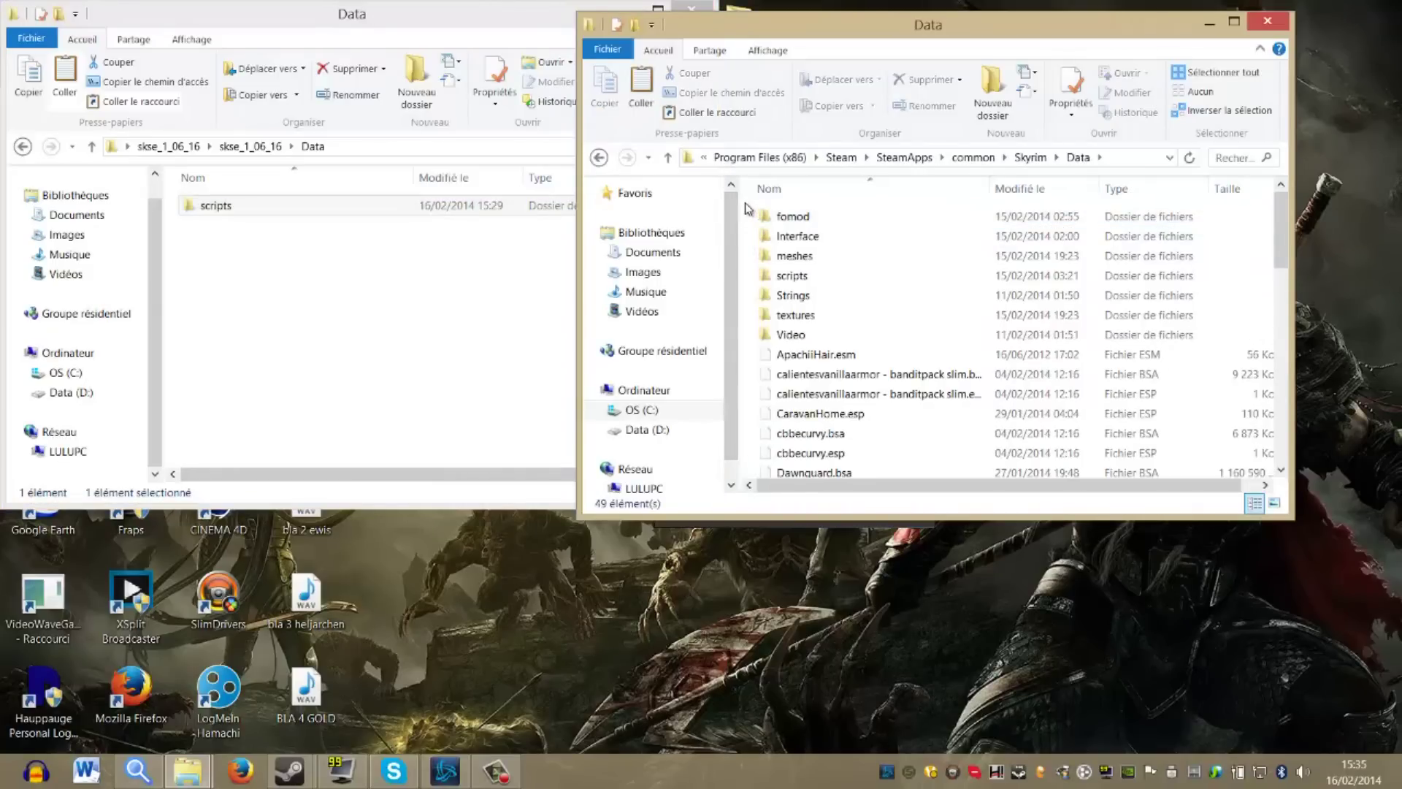
left_click(600, 158)
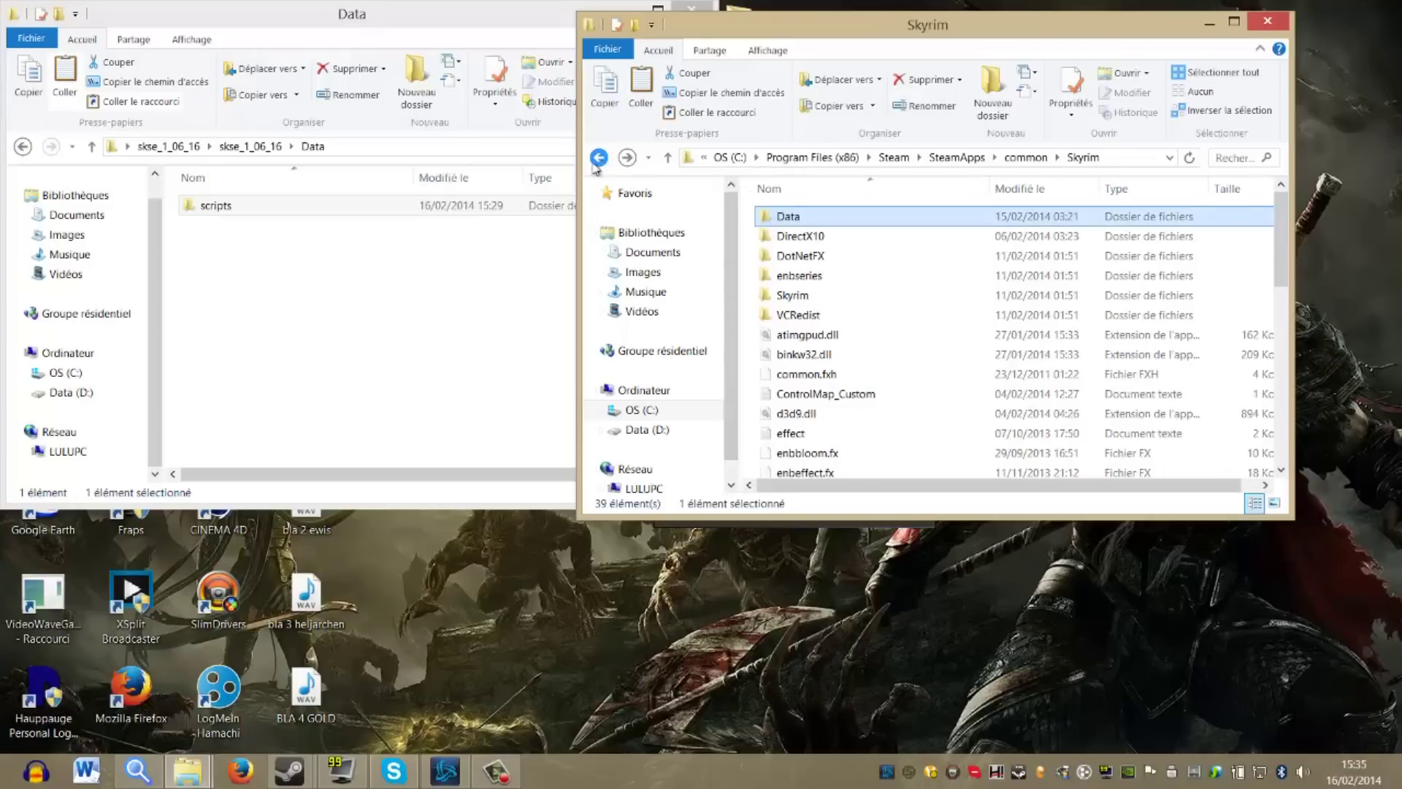
left_click(701, 9)
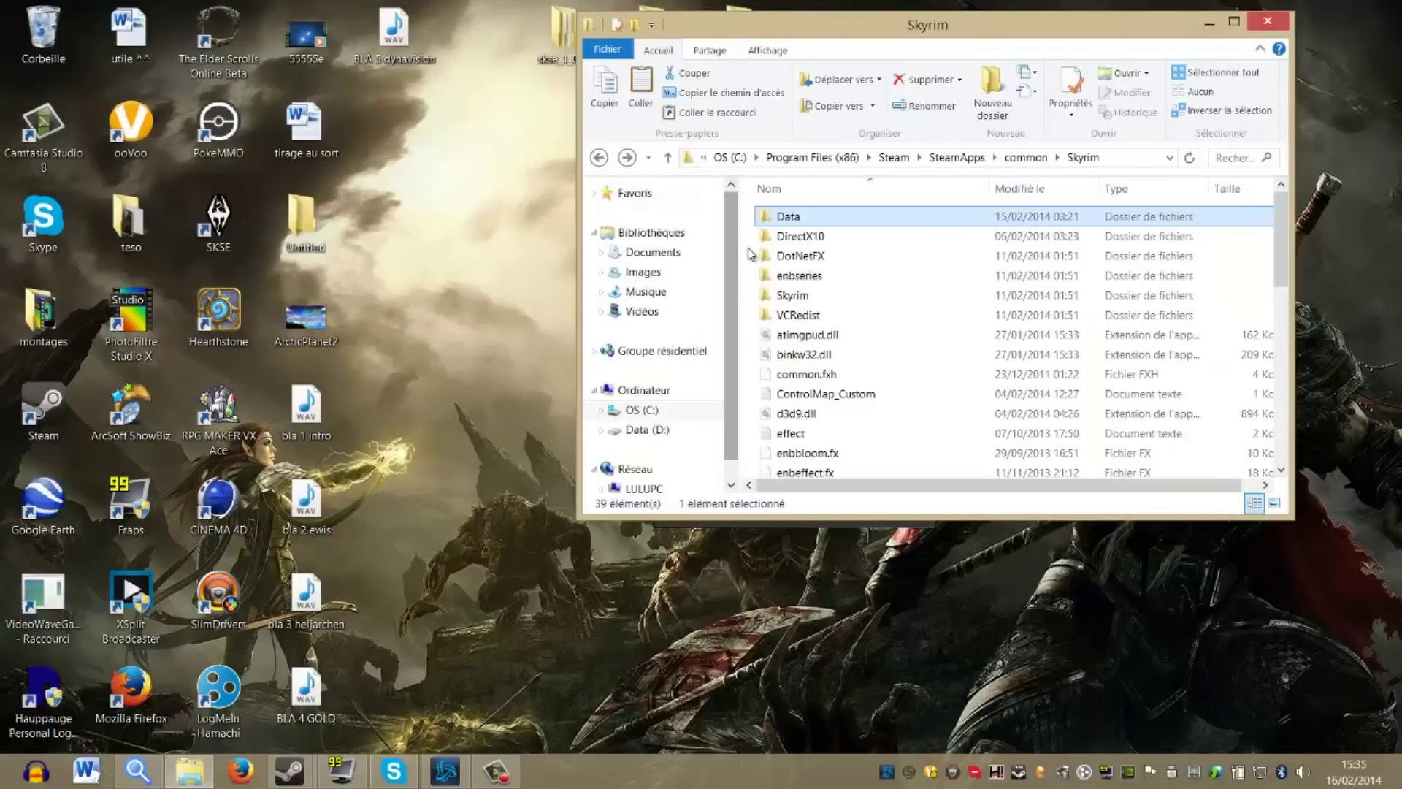
Step: Run the desktop SKSE shortcut, check the enabled mods in the Skyrim launcher's data files, and quit the launcher
double_click(218, 219)
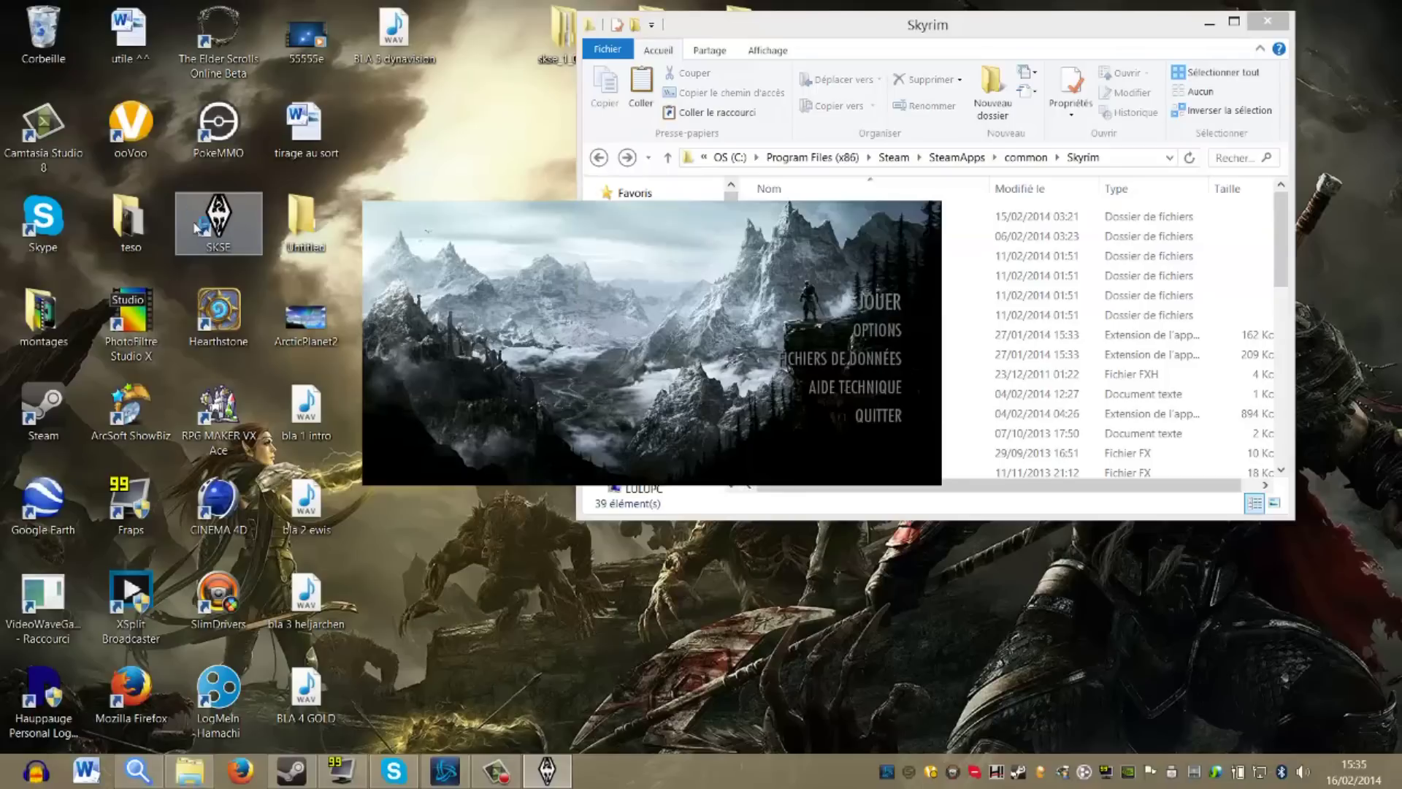
left_click(833, 360)
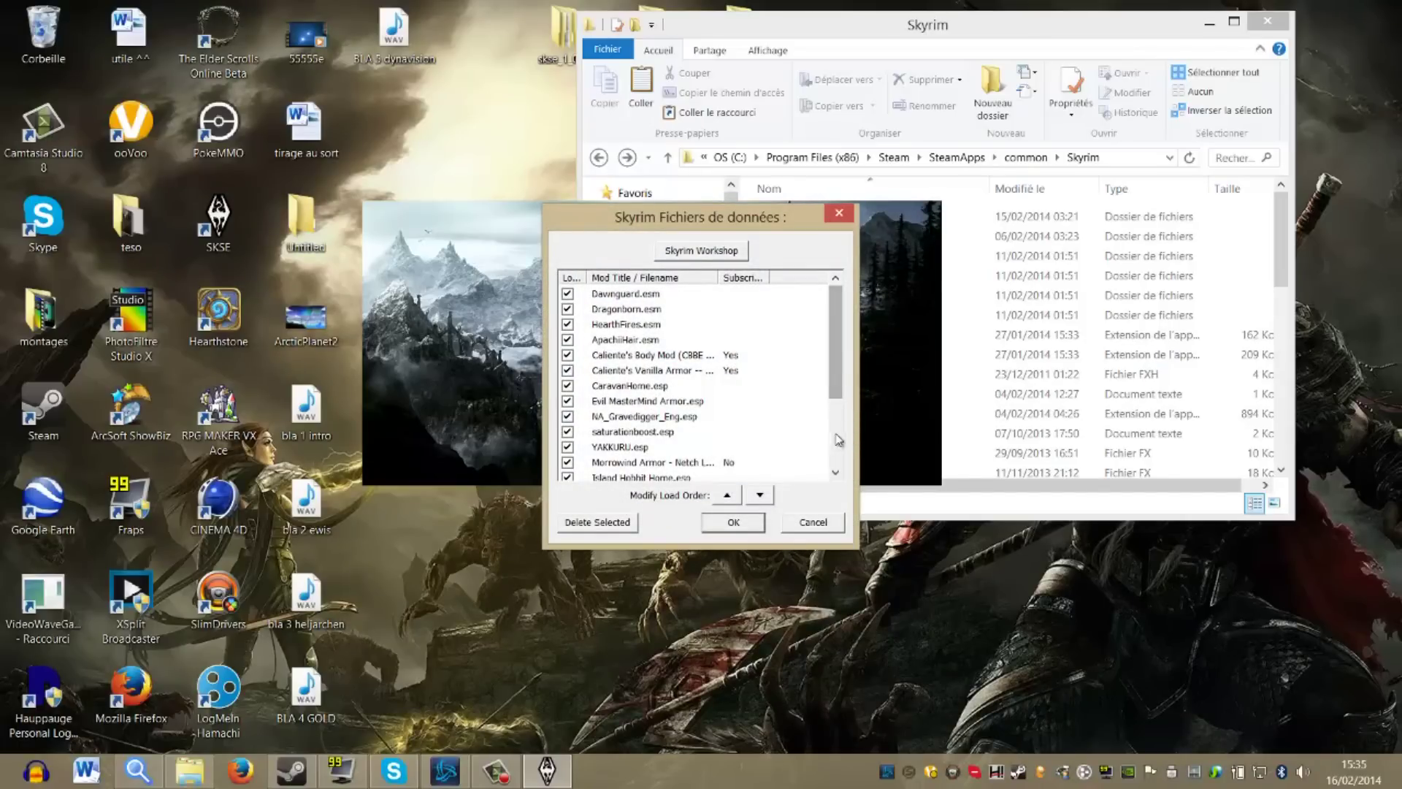
scroll(839, 359, "down", 3)
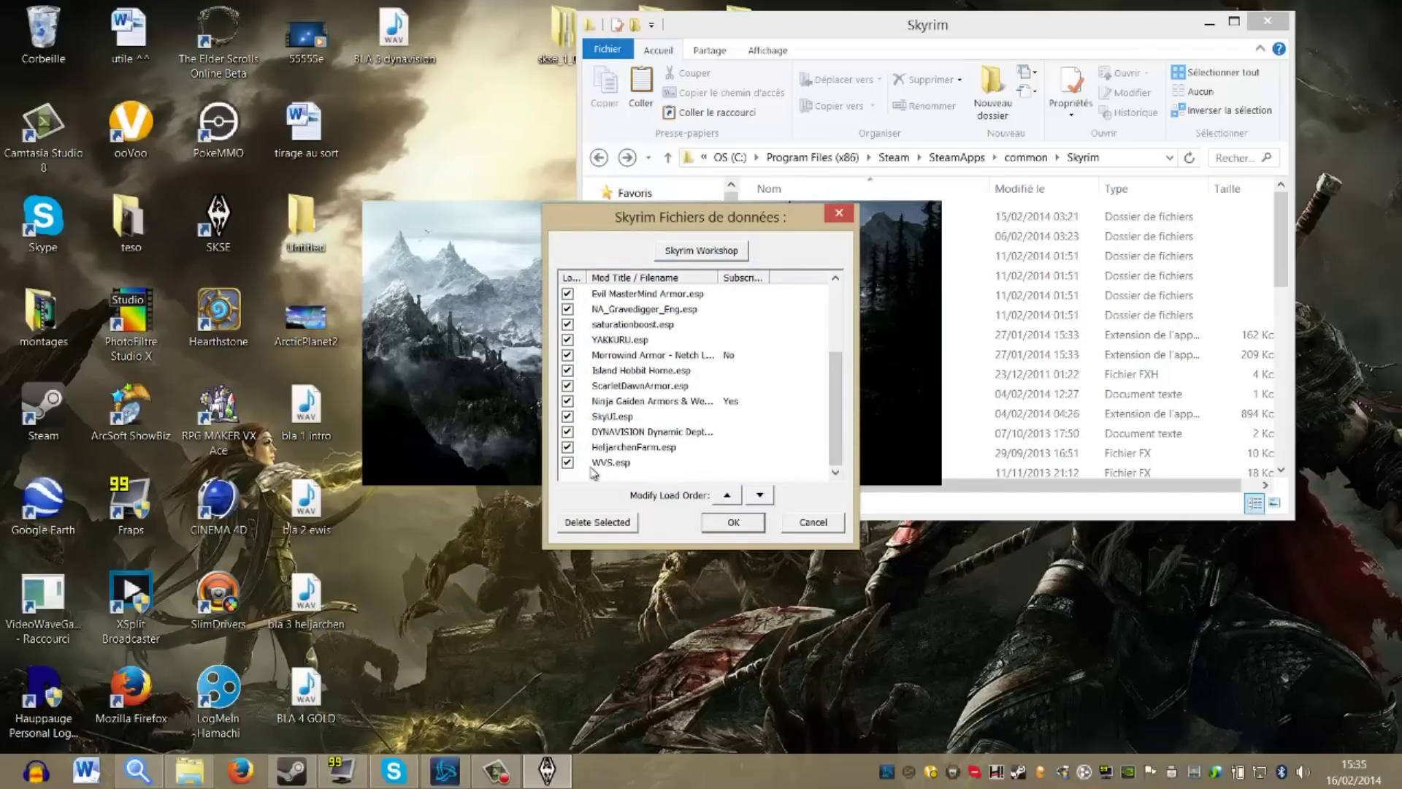
left_click(735, 522)
left_click(853, 422)
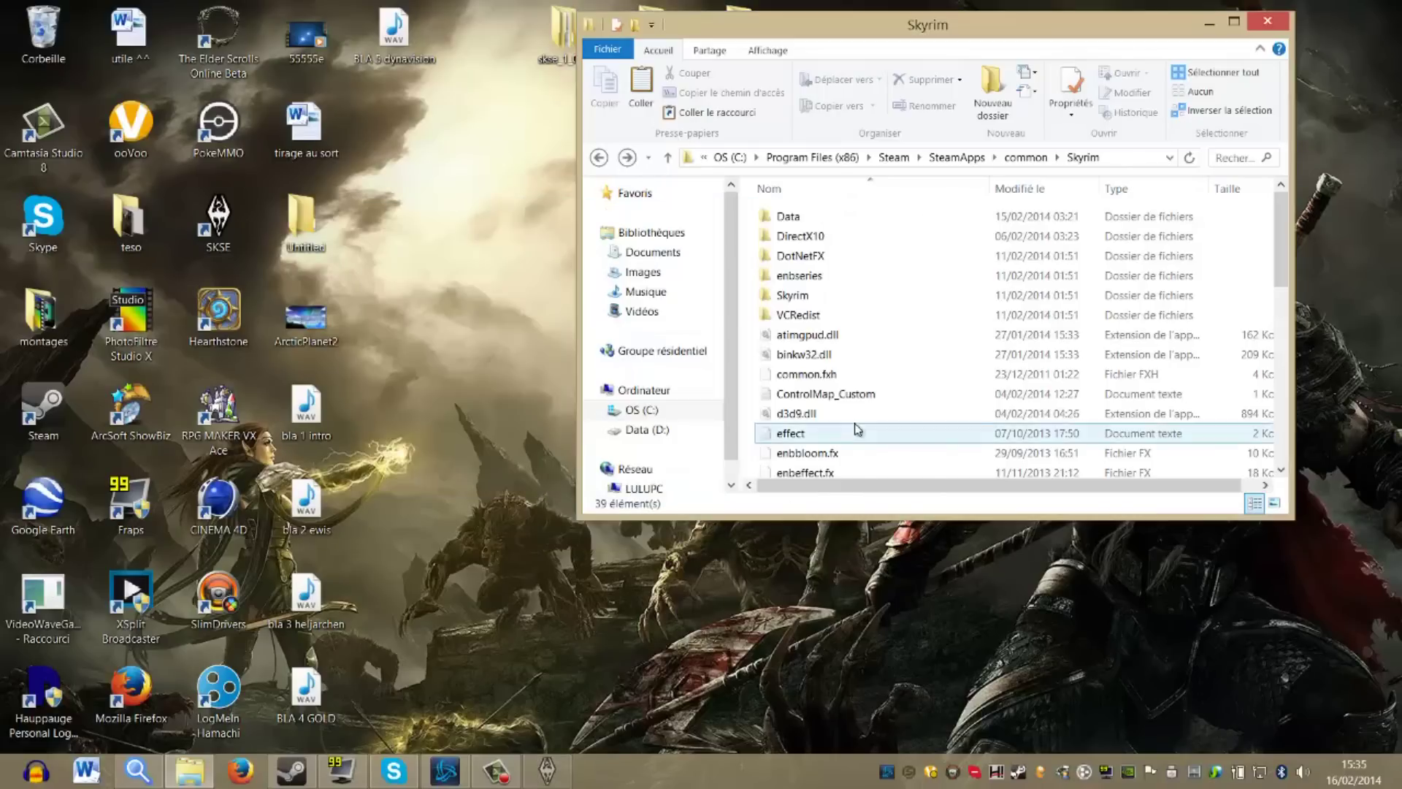
Step: Open the desktop SkyUI folder beside the Skyrim window, and copy its fomod folder, SkyUI.bsa and SkyUI.esp
left_click_drag(937, 40, 951, 188)
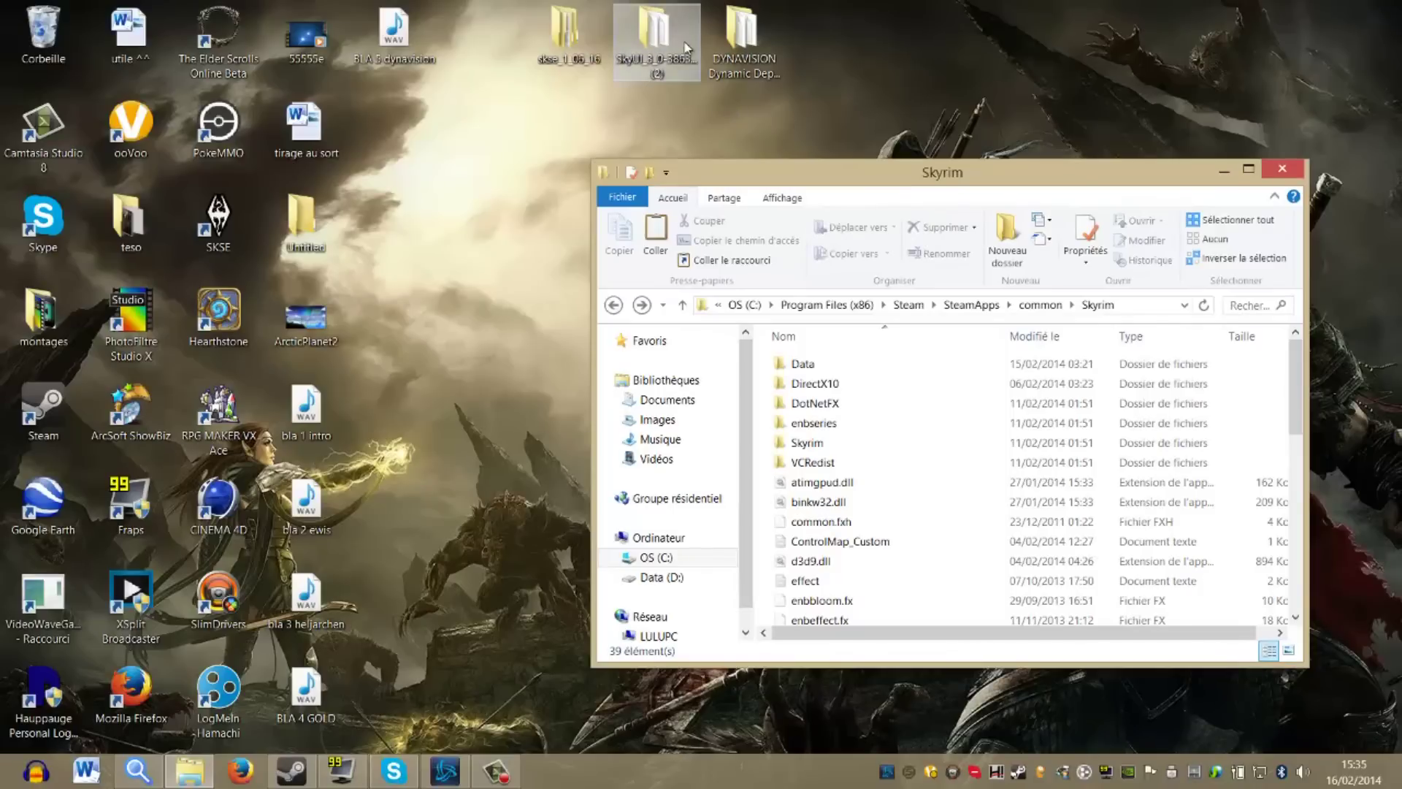
double_click(662, 58)
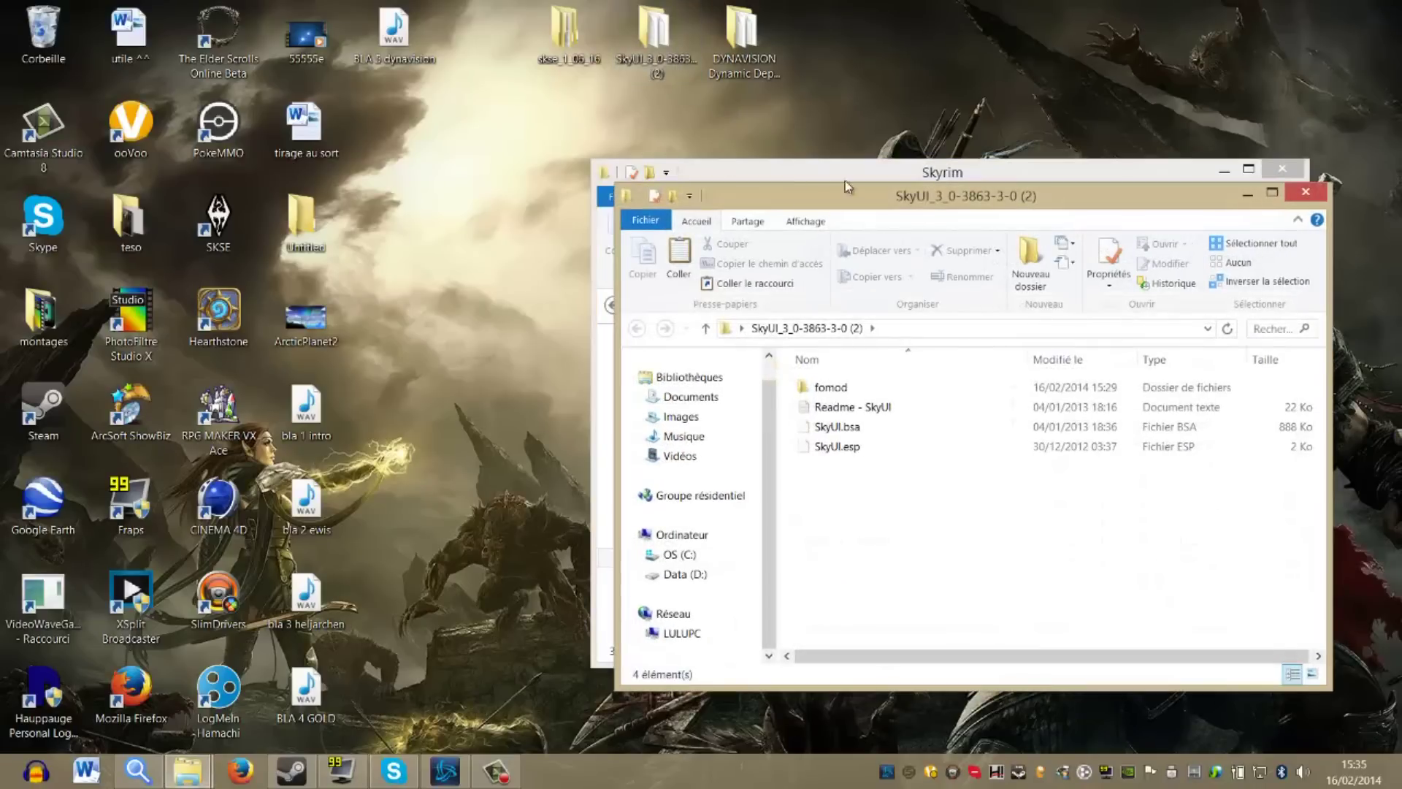
left_click_drag(919, 209, 277, 31)
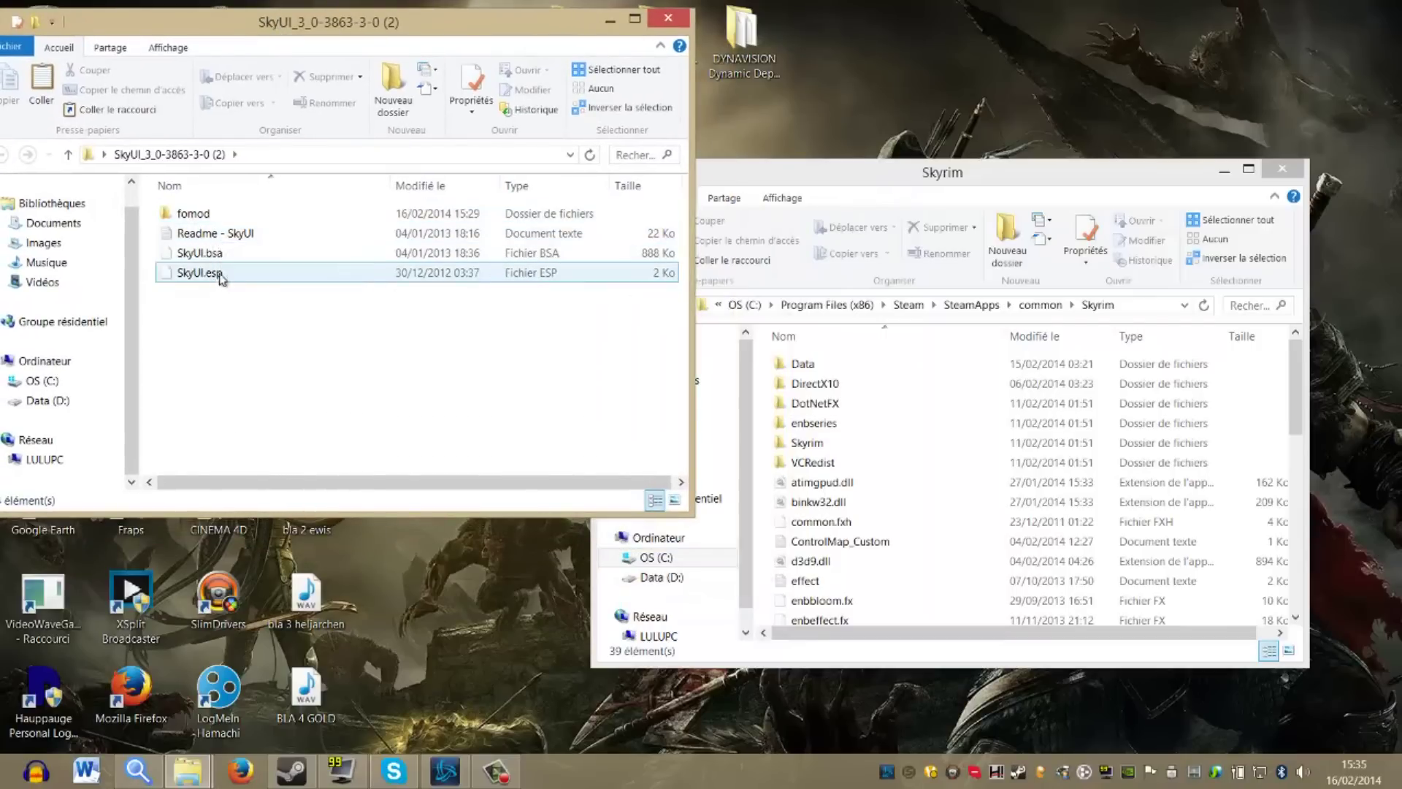
left_click(225, 212)
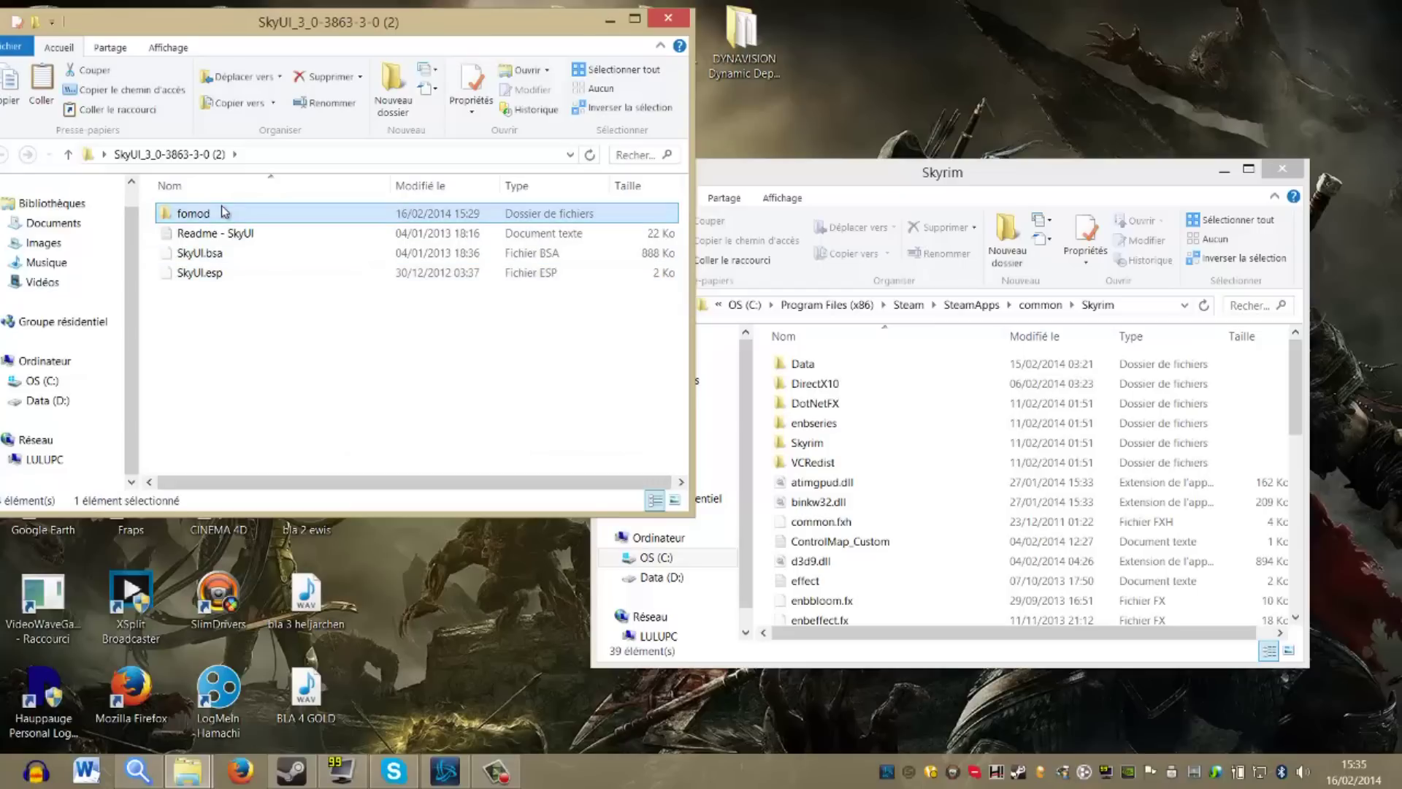
left_click(230, 253, "ctrl")
left_click(243, 266, "ctrl")
right_click(249, 260)
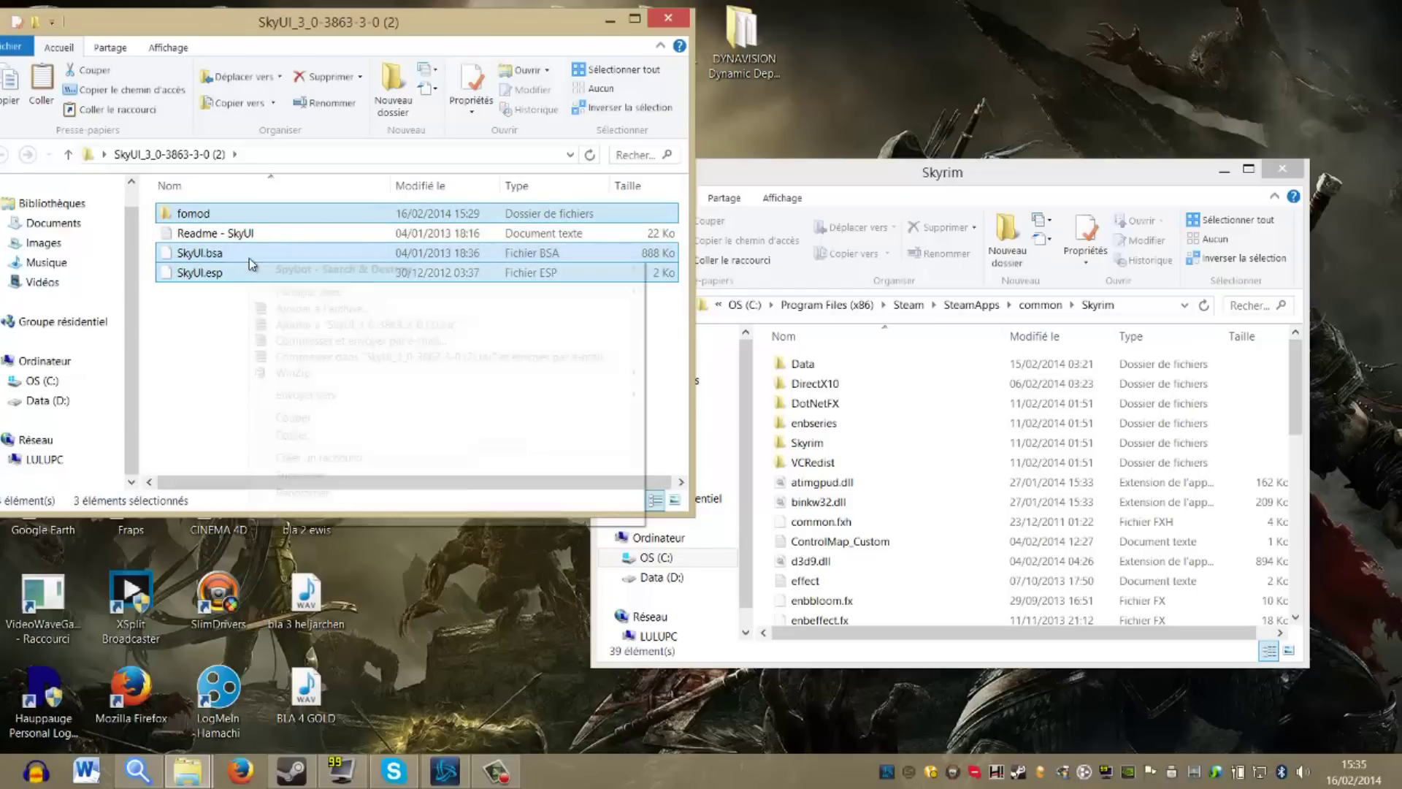
left_click(352, 435)
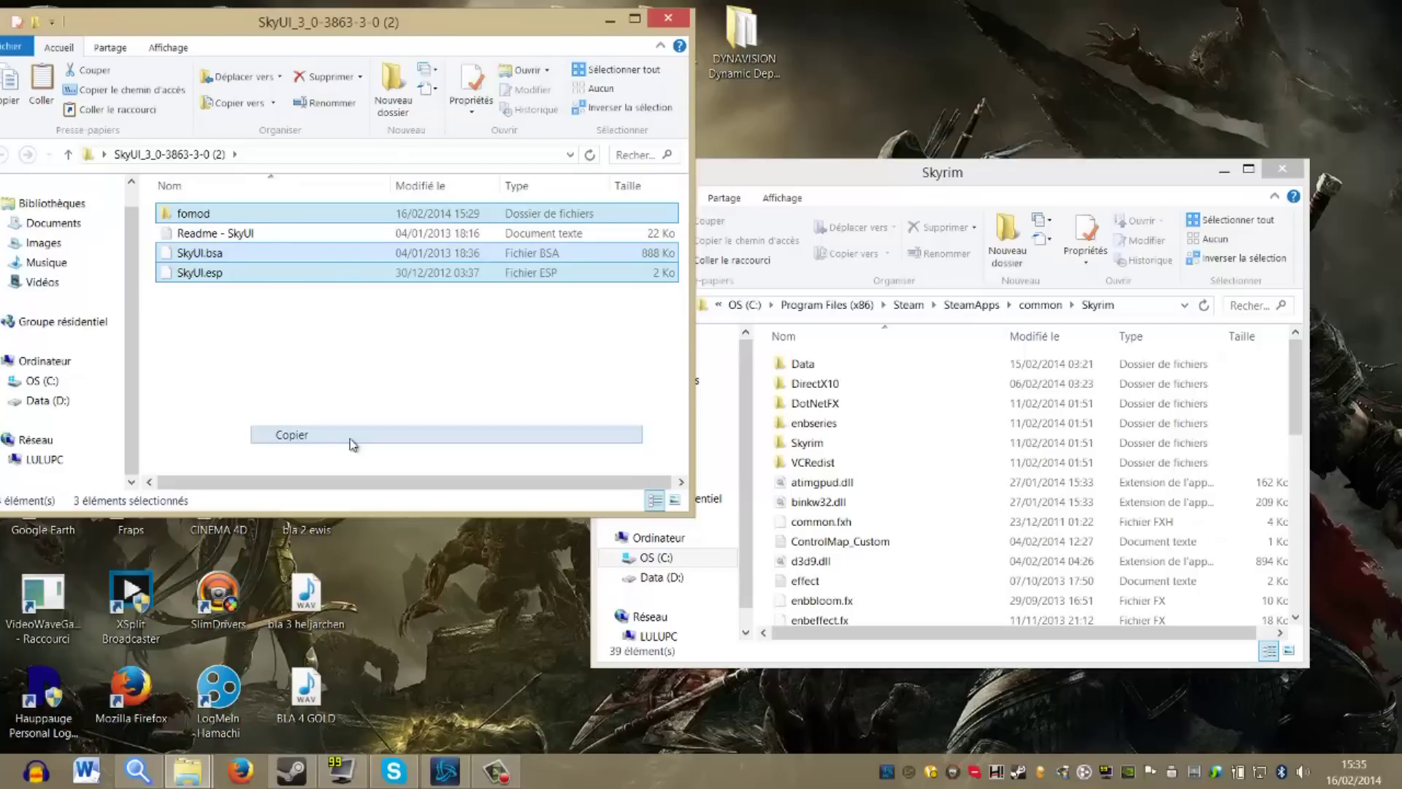
Step: Try to paste the copied SkyUI items inside Skyrim's Data folder, and close the SkyUI window
double_click(803, 364)
right_click(761, 390)
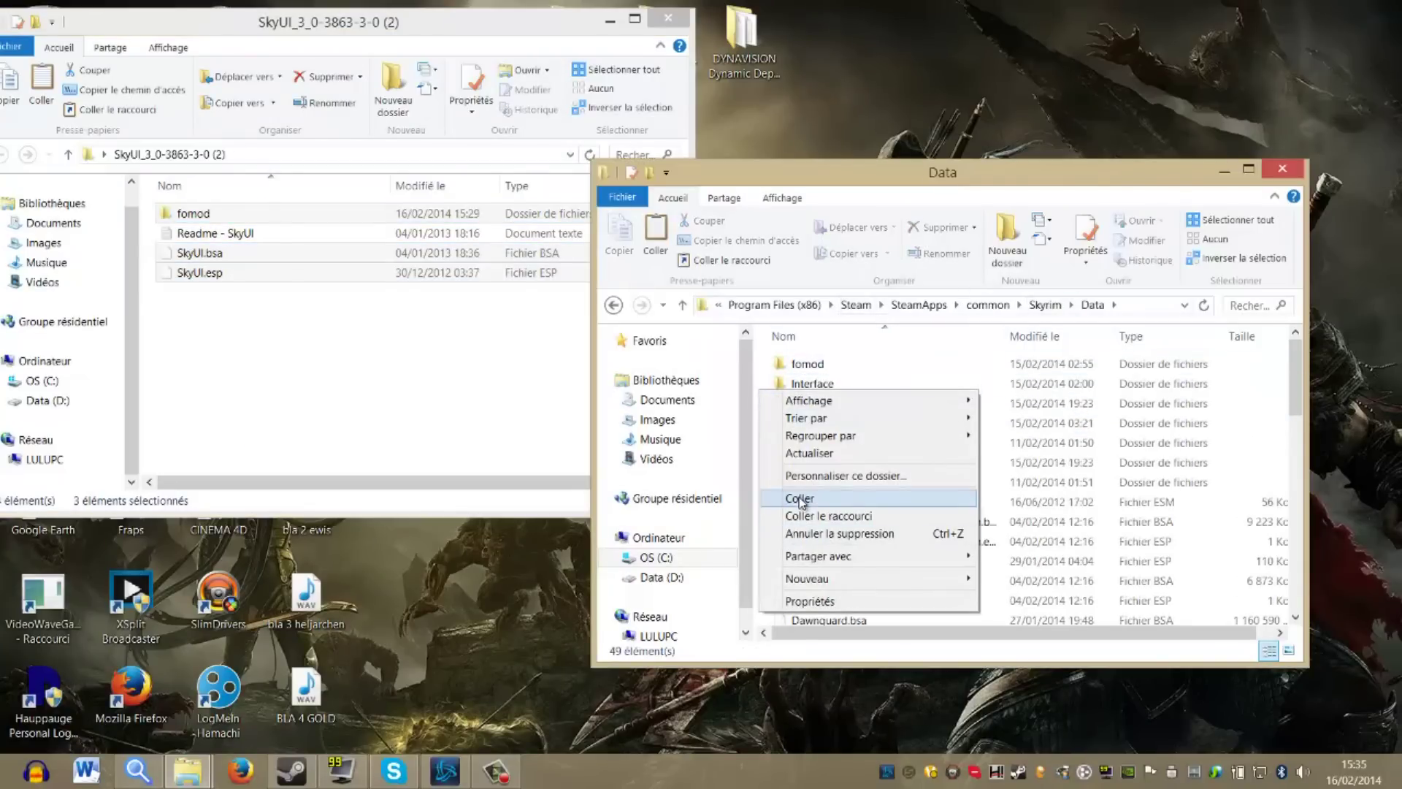
left_click(756, 350)
left_click(385, 352)
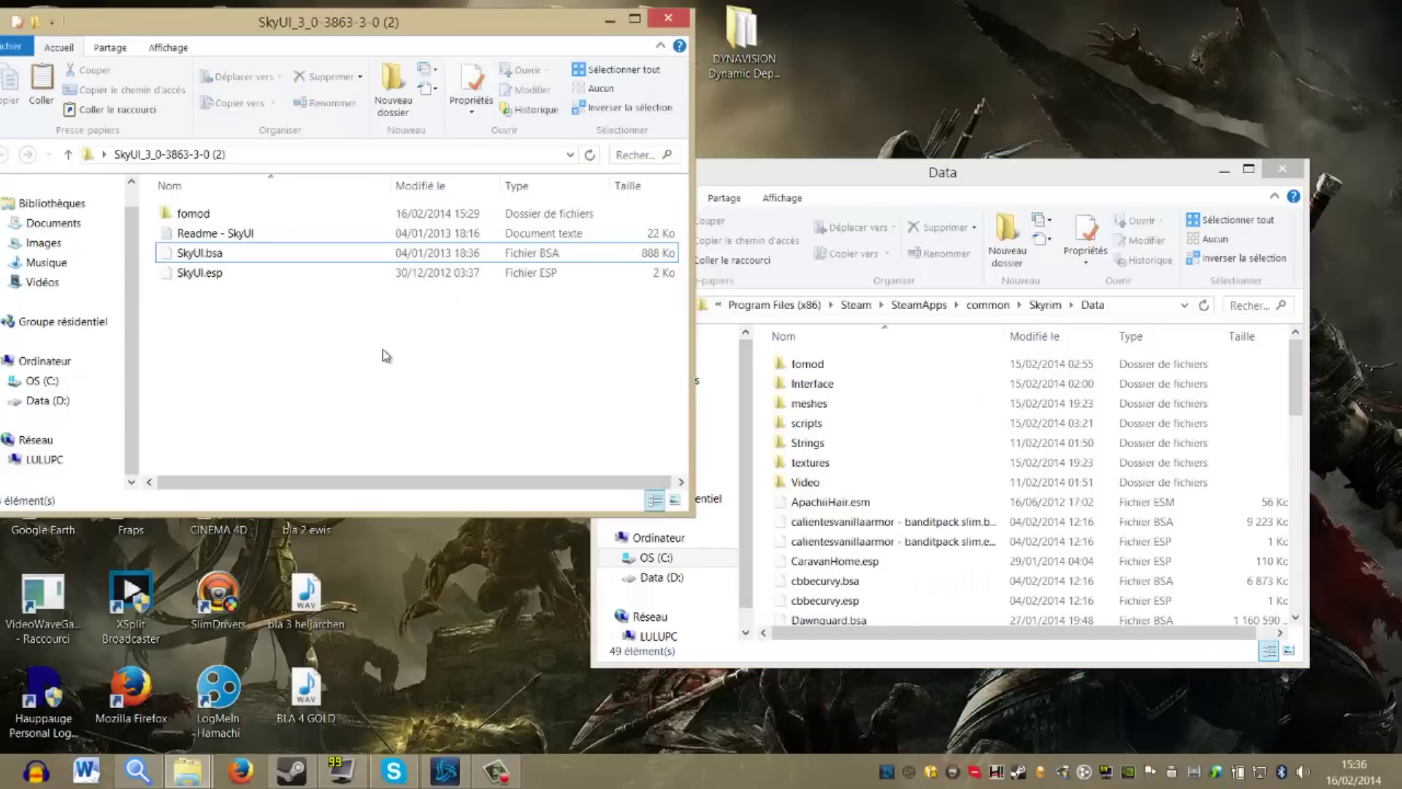
left_click(672, 26)
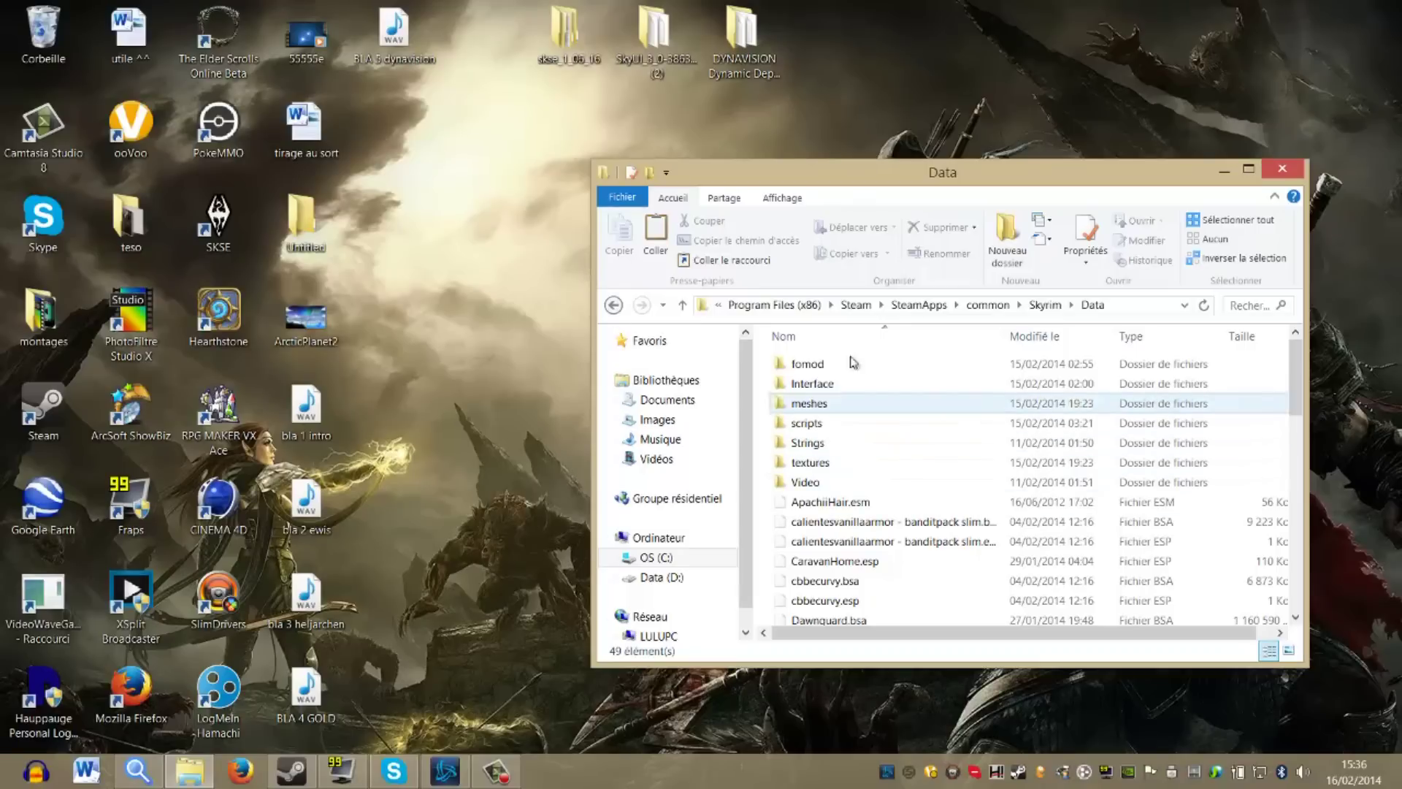
Step: Cut DYNAVISION Dynamic Depth of Field.bsa and .esp from the desktop DYNAVISION folder, and close that folder's window
double_click(752, 57)
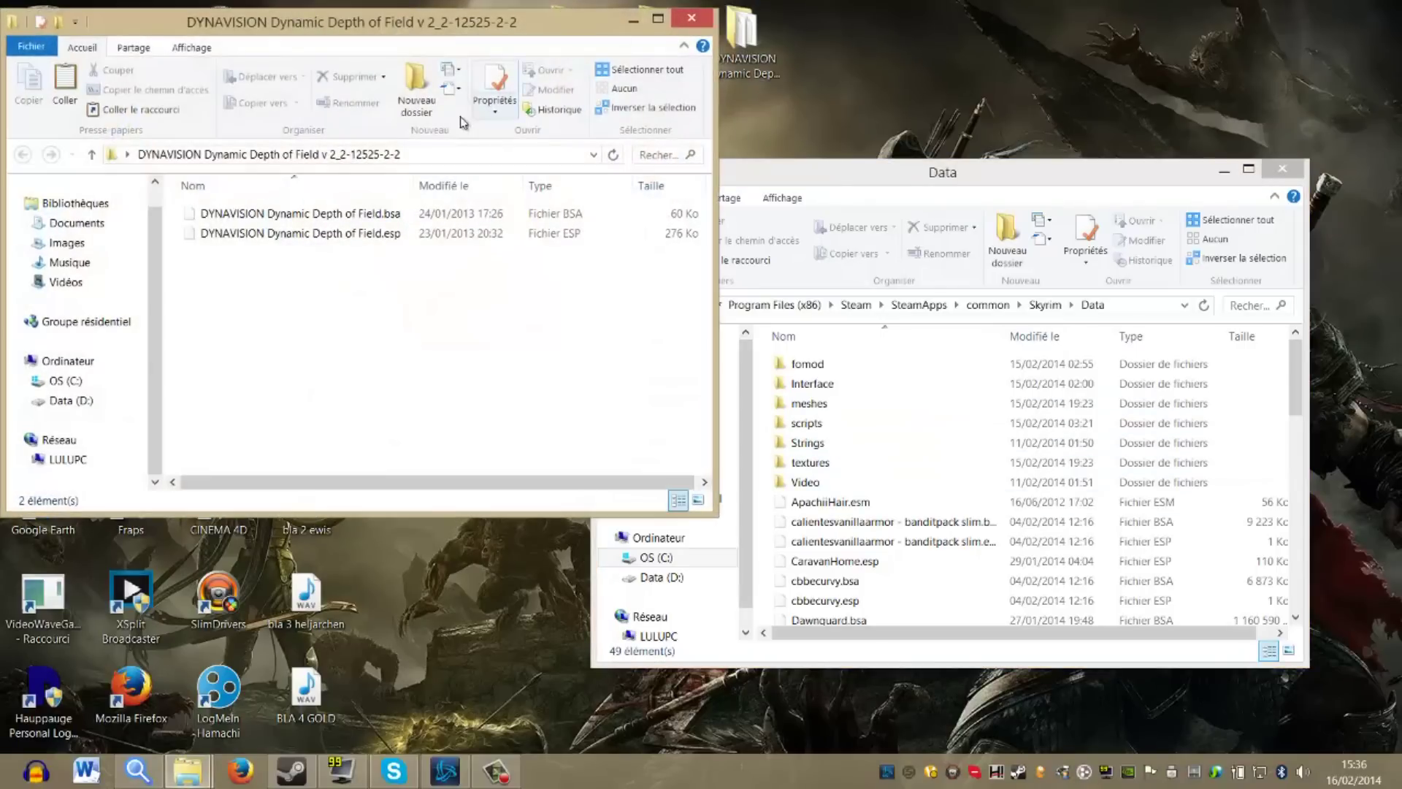
left_click_drag(387, 289, 389, 210)
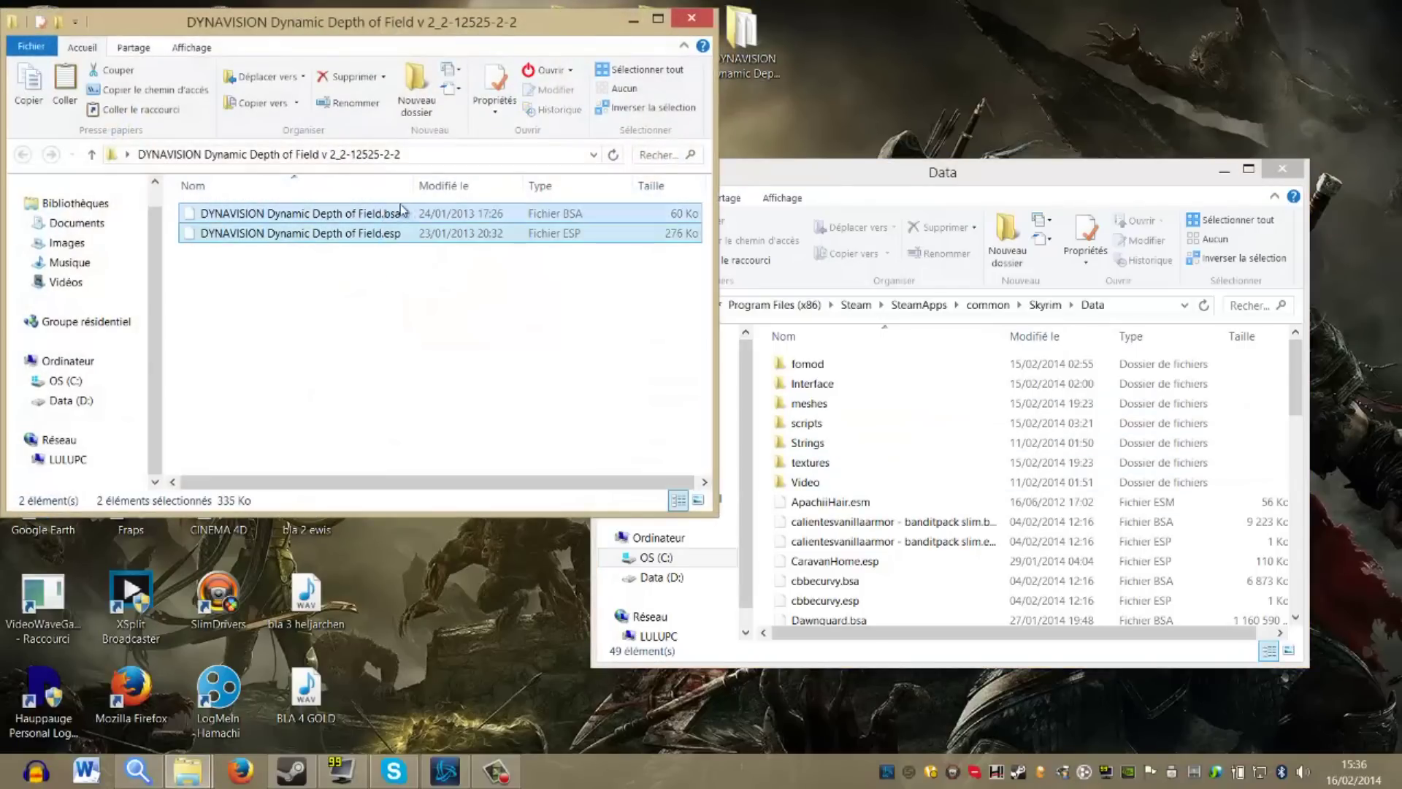
right_click(405, 222)
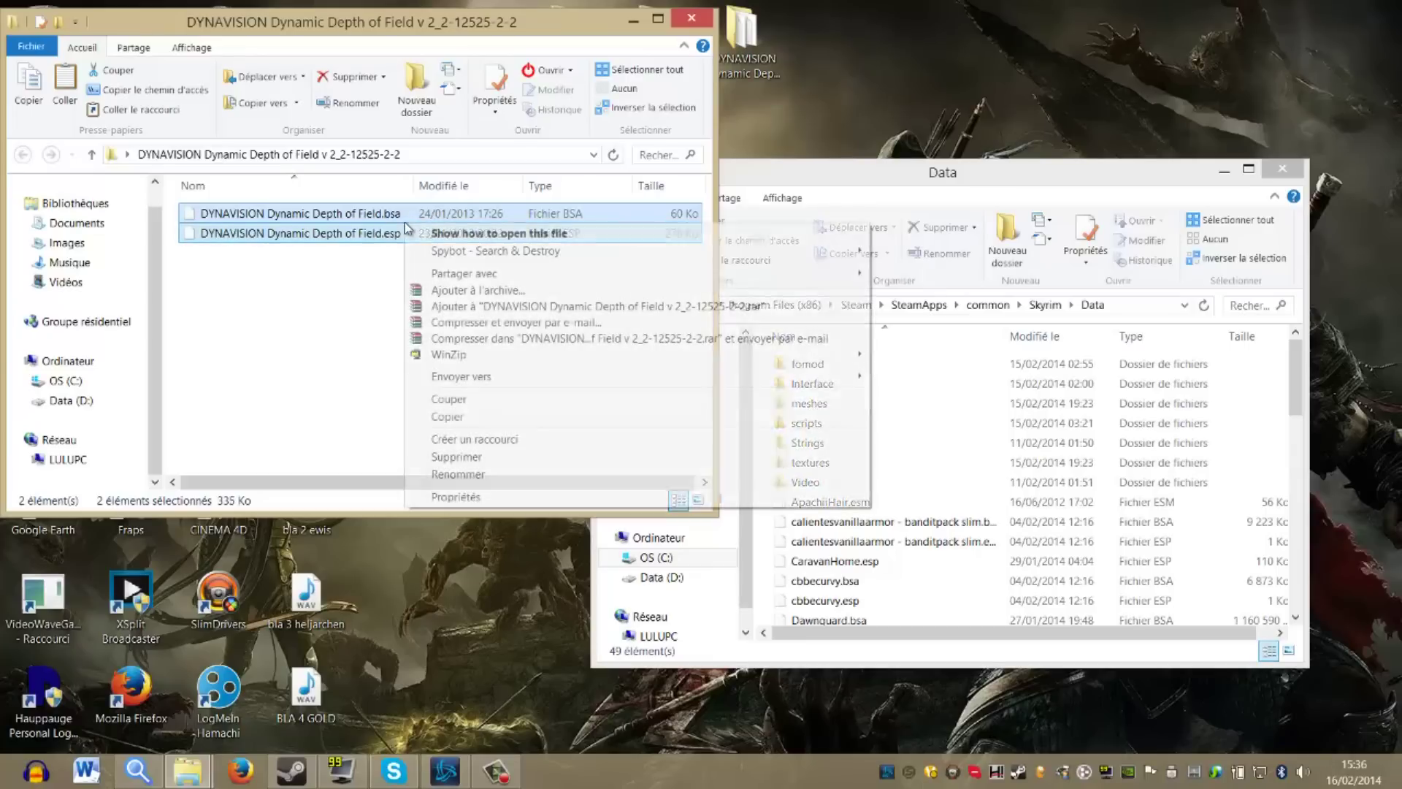
left_click(505, 398)
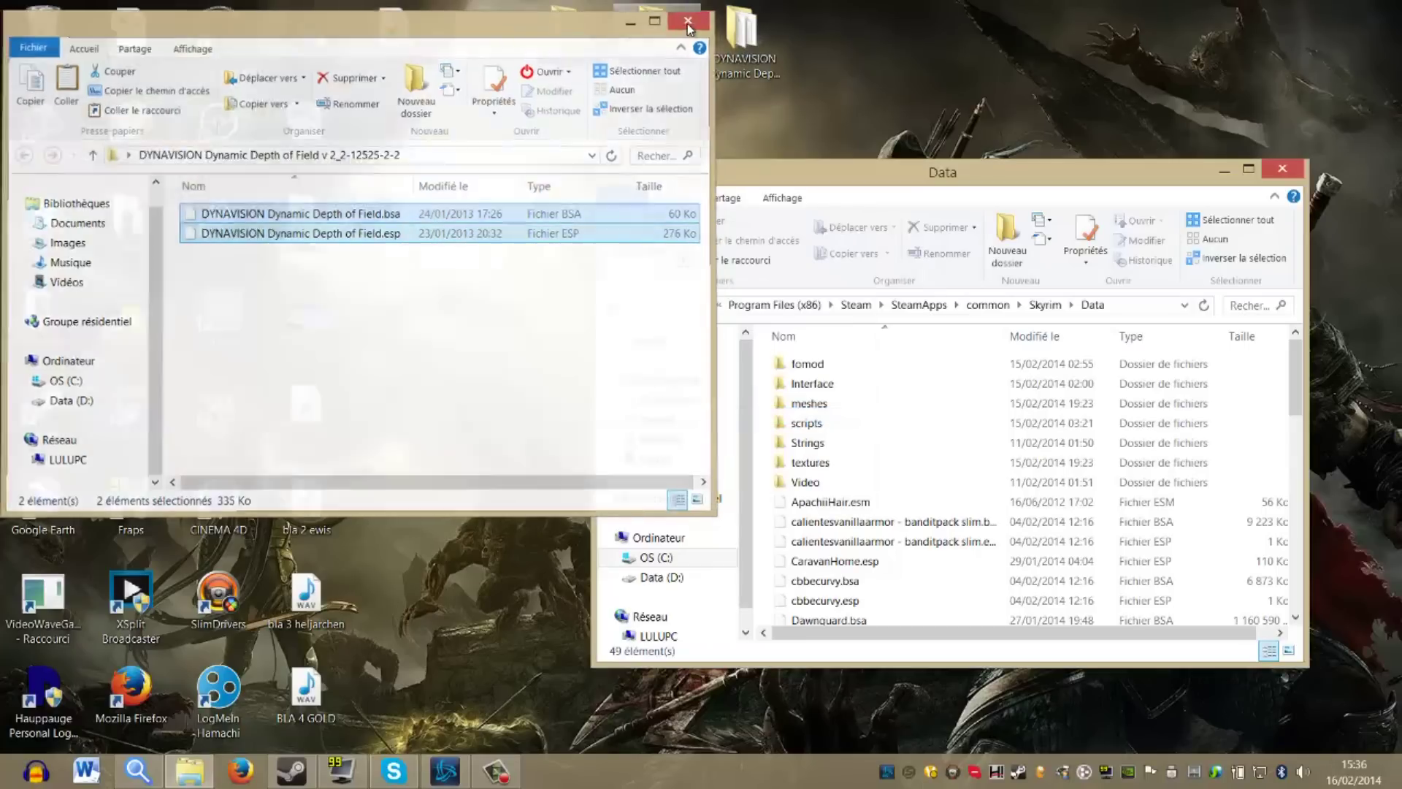
left_click(689, 21)
Step: Try to paste the two DYNAVISION files into Skyrim's Data folder, and close the Data window
right_click(759, 431)
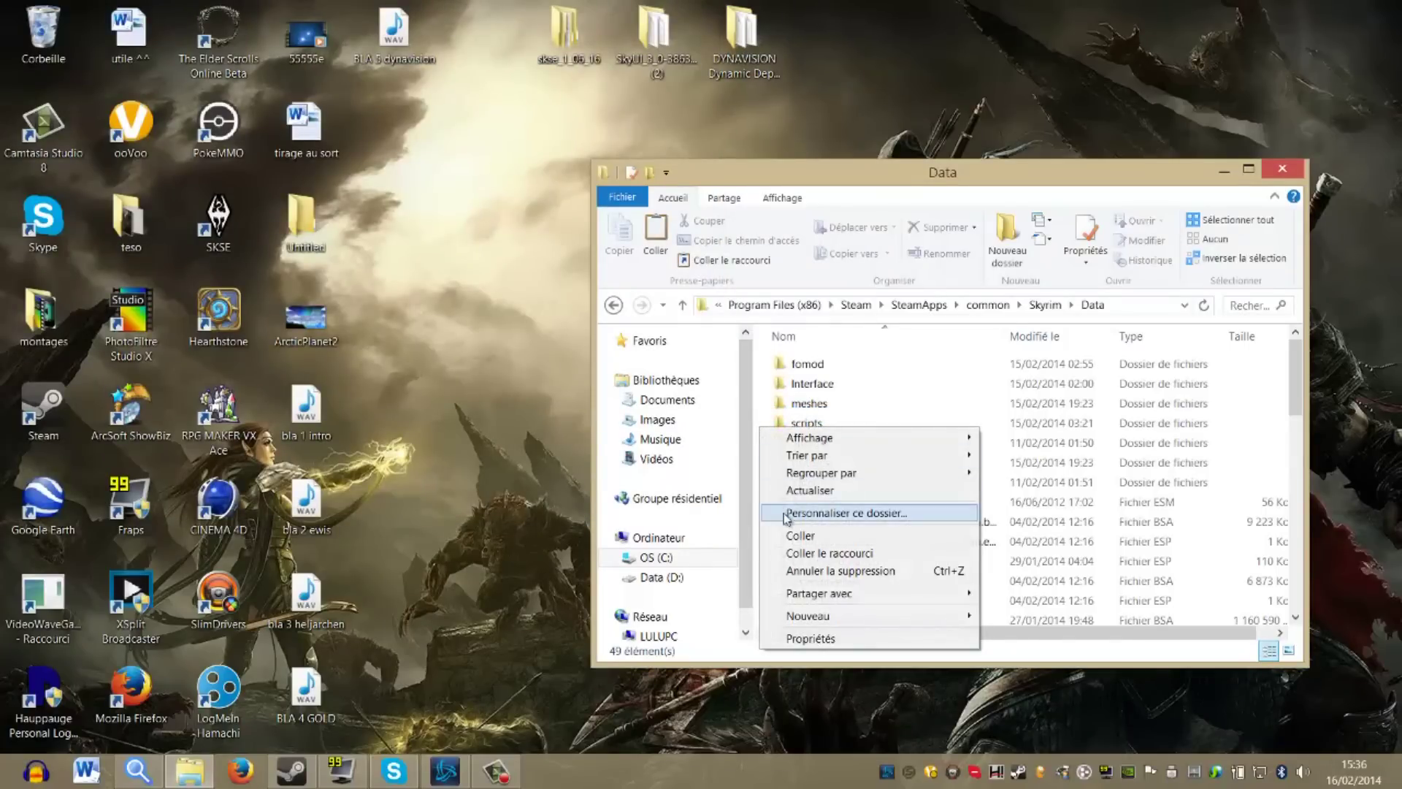
left_click(766, 378)
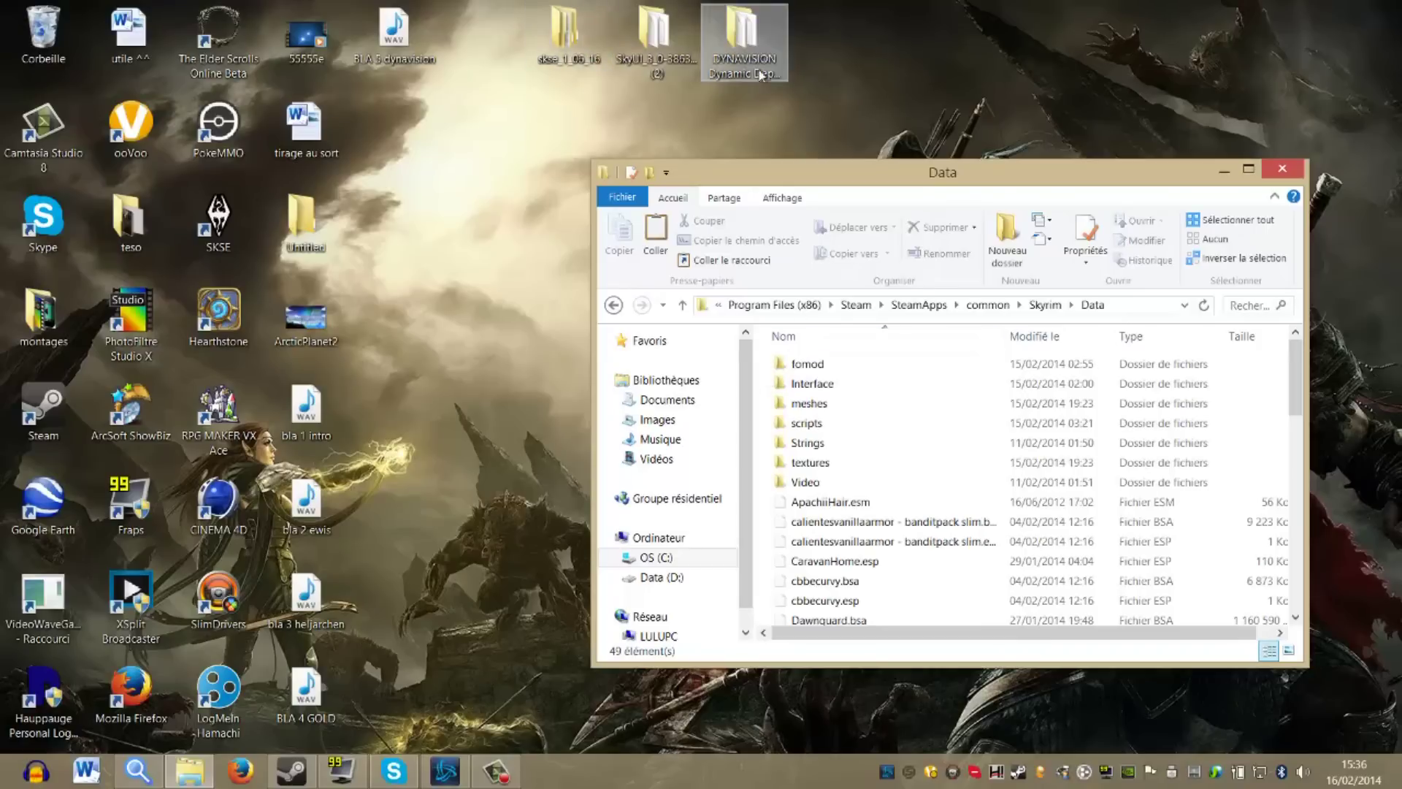
left_click(1299, 170)
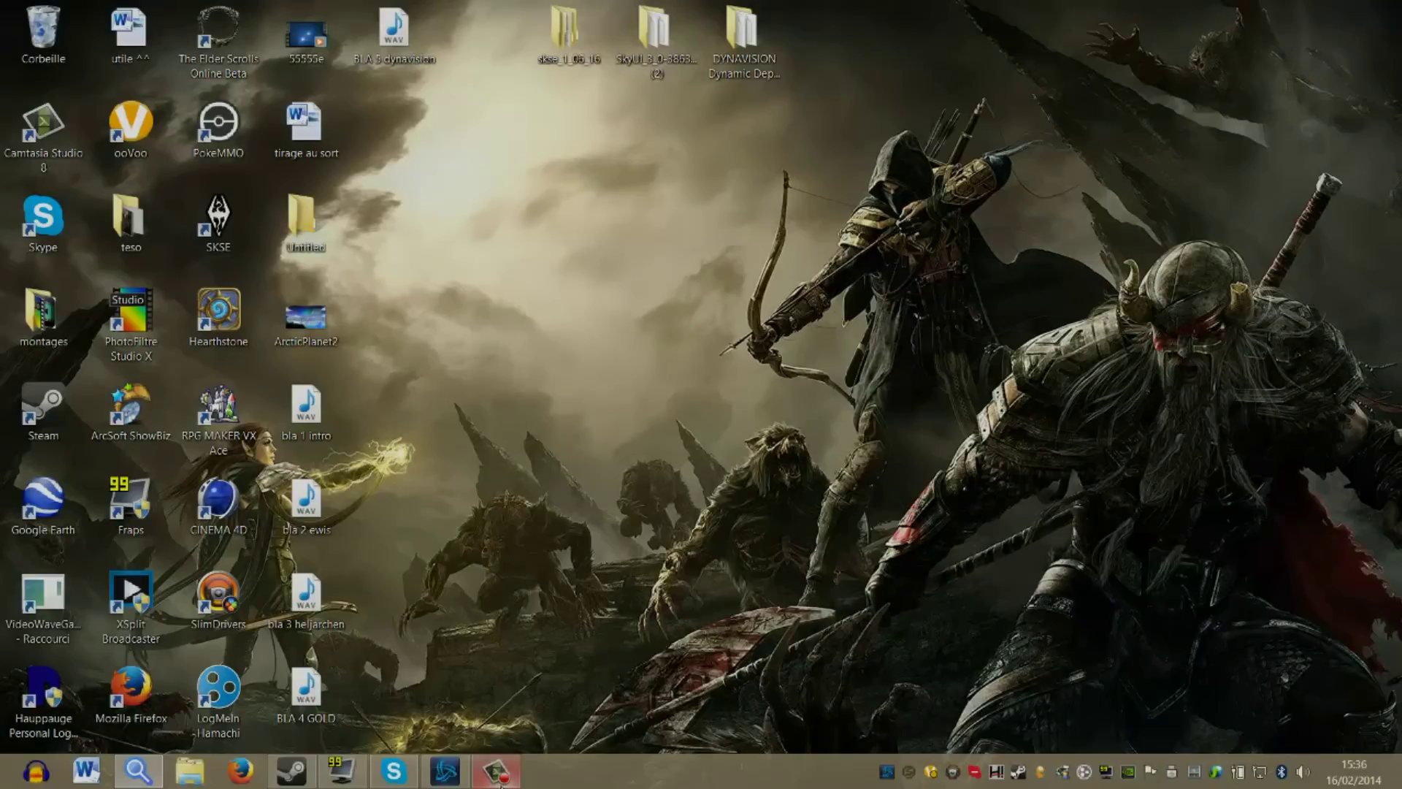
left_click(500, 773)
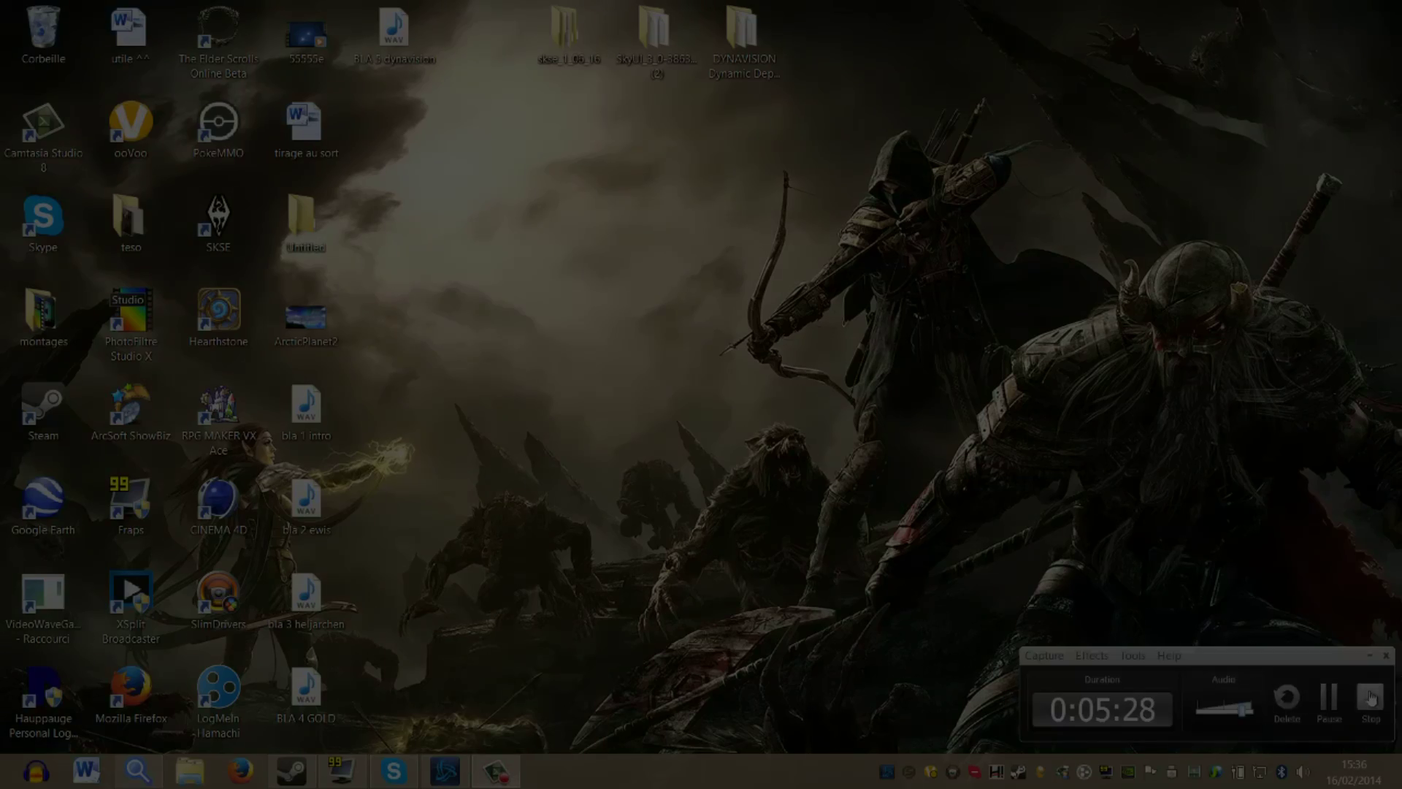